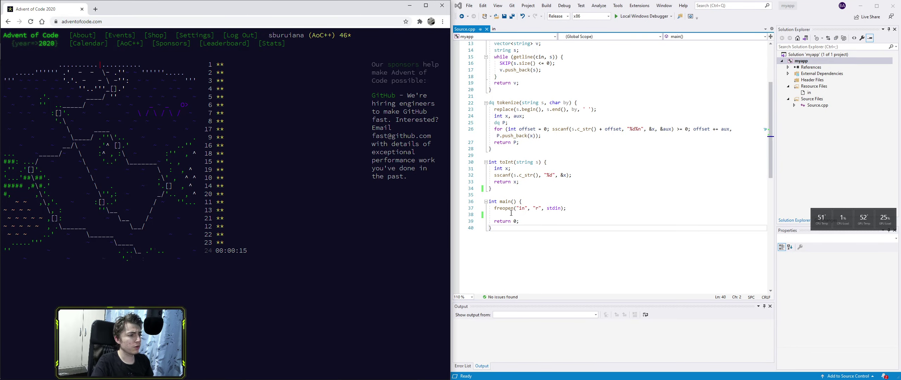
Open the Day 24 Lobby Layout puzzle from the Advent of Code calendar
key("alt+Tab")
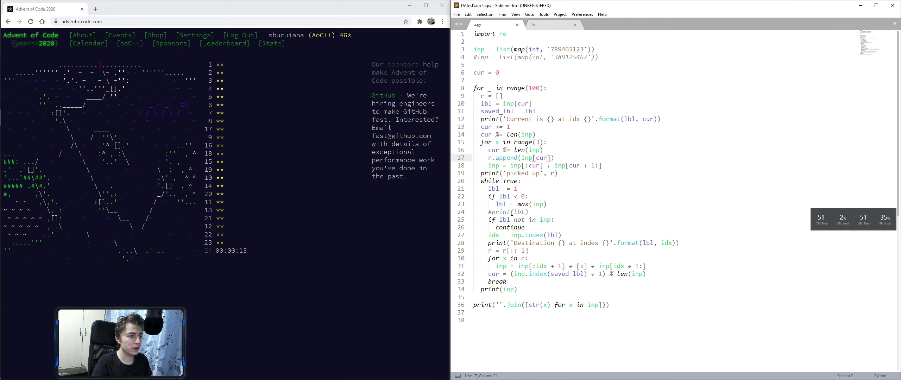
left_click(584, 336)
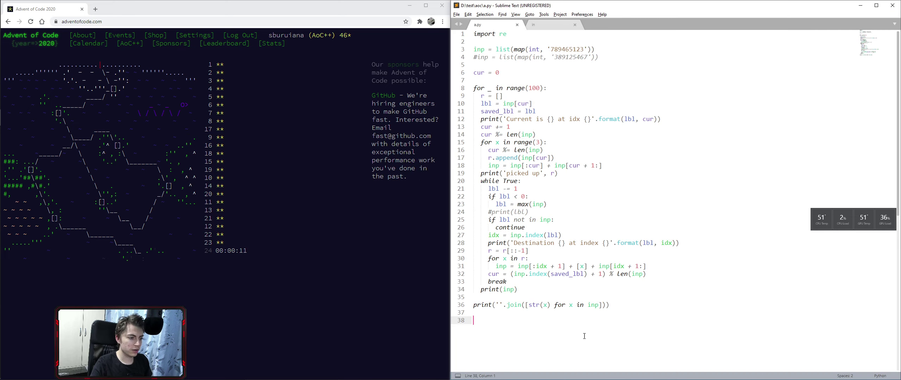
key("alt+Tab")
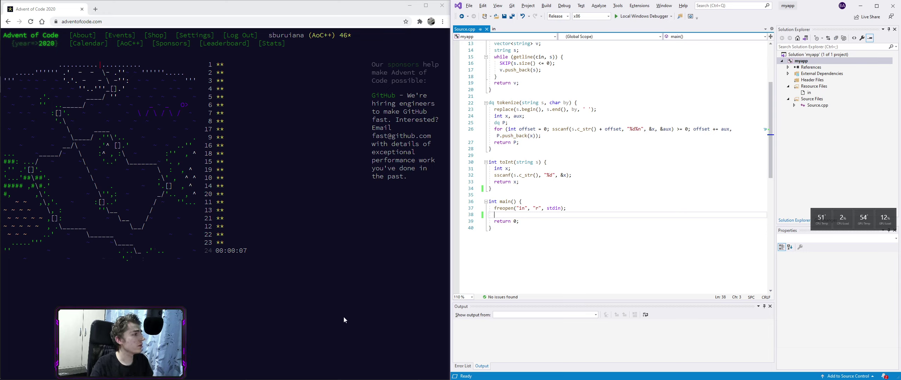
left_click(258, 286)
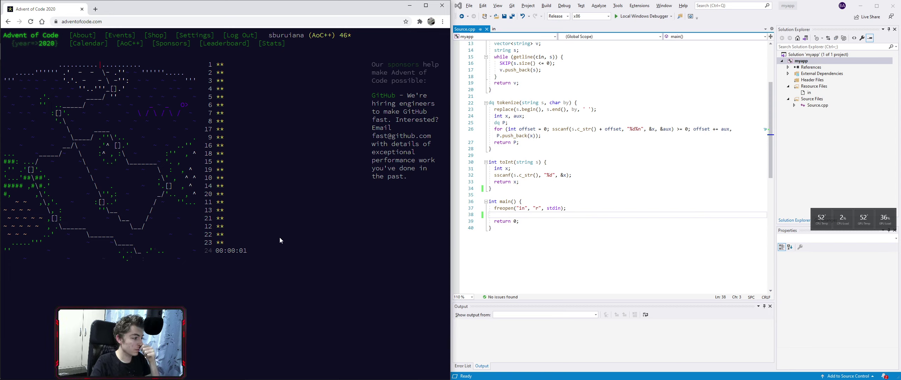
left_click(210, 251)
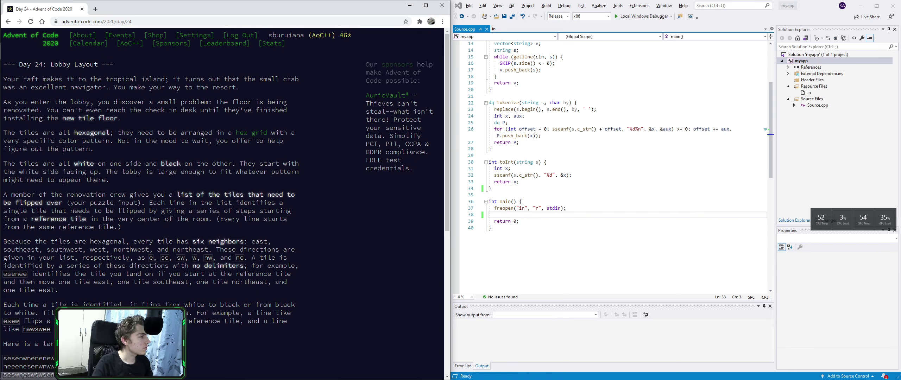
scroll(167, 195, "down", 5)
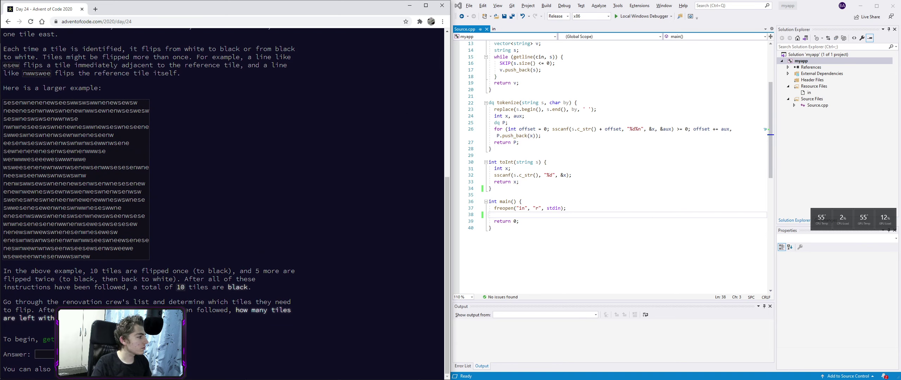
Copy the 486-line Day 24 puzzle input into the project's 'in' file
left_click(48, 339)
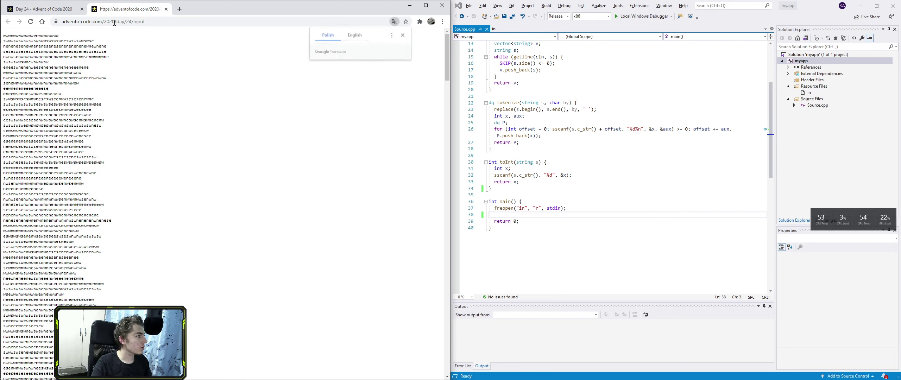
key("ctrl+a")
left_click(42, 8)
scroll(211, 176, "up", 5)
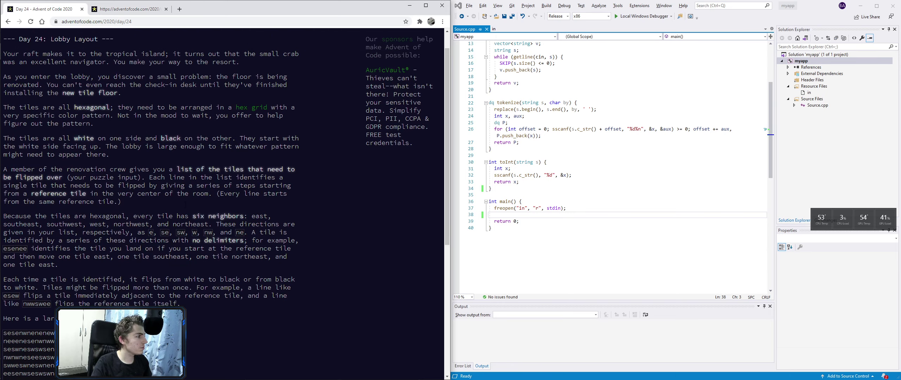
left_click(520, 142)
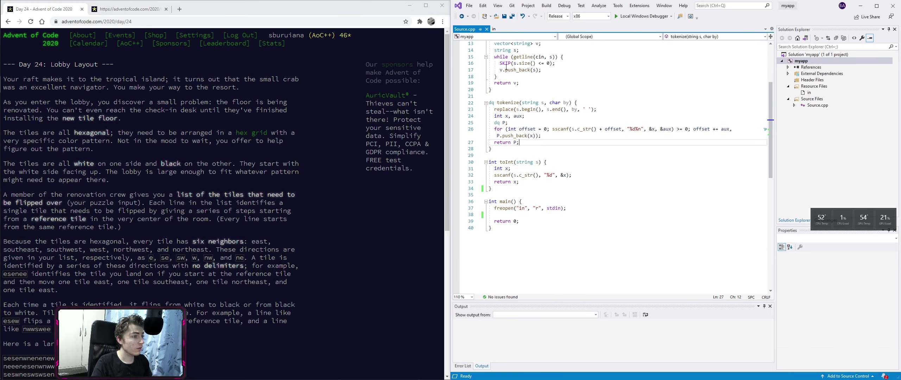
left_click(496, 30)
key("ctrl+v")
key("ctrl+s")
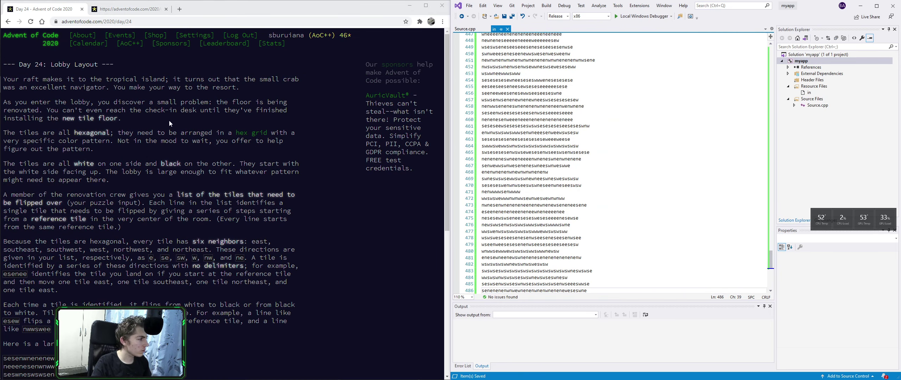
scroll(169, 120, "down", 1)
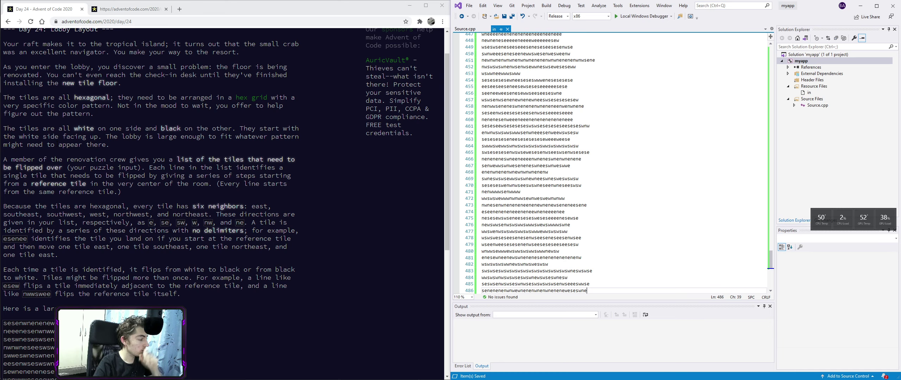
scroll(141, 168, "down", 1)
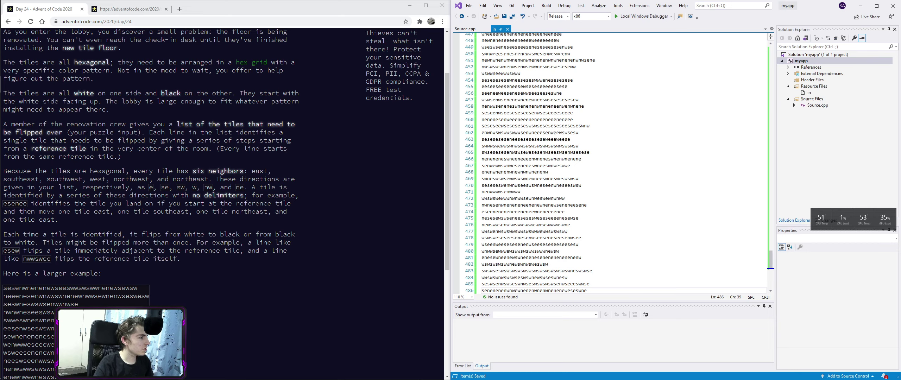
scroll(225, 205, "down", 1)
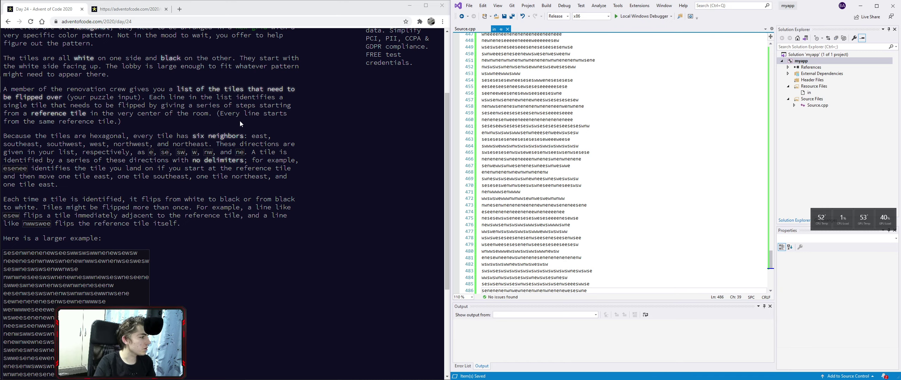
scroll(56, 127, "down", 1)
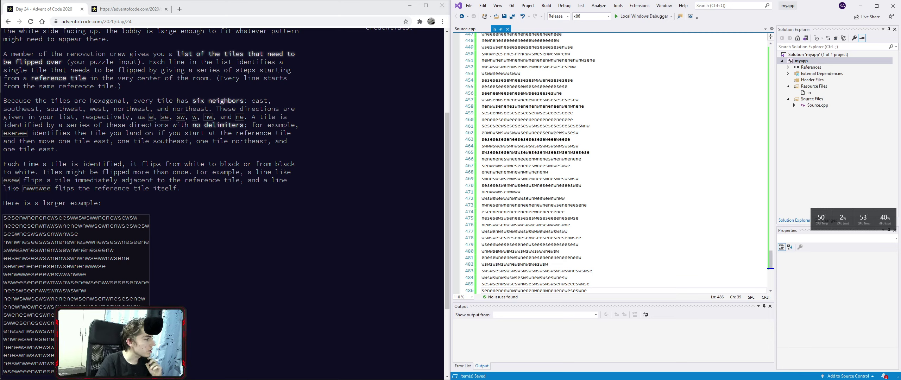
left_click(599, 189)
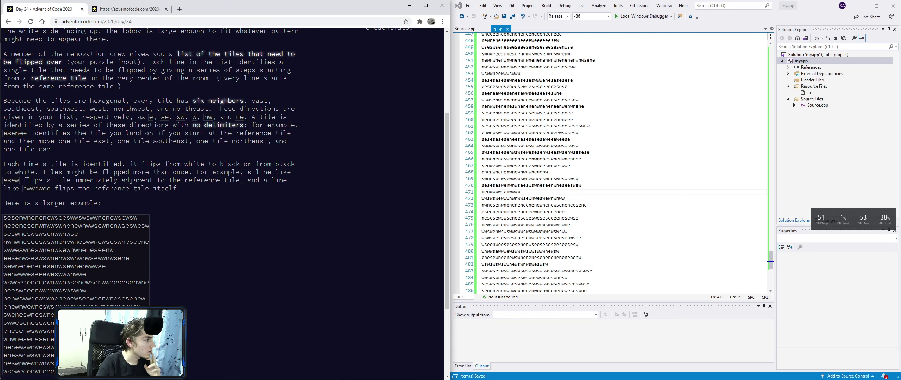
scroll(69, 133, "down", 1)
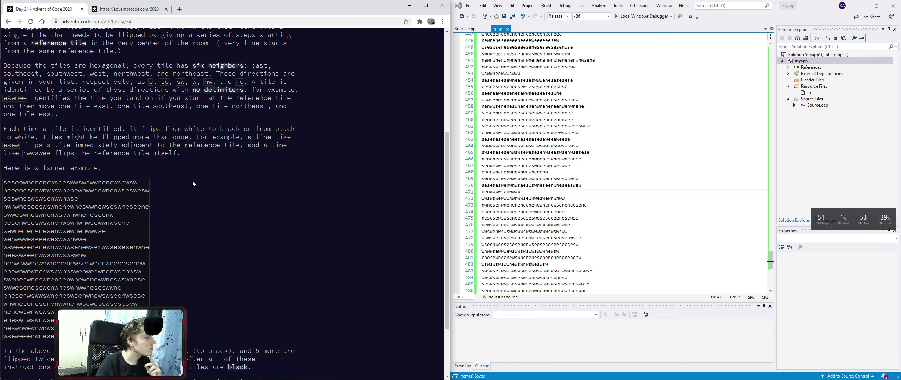
scroll(203, 204, "down", 2)
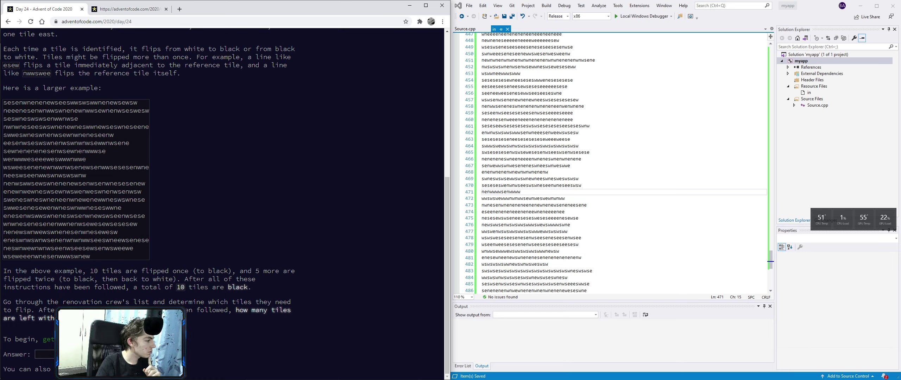
left_click_drag(185, 279, 250, 288)
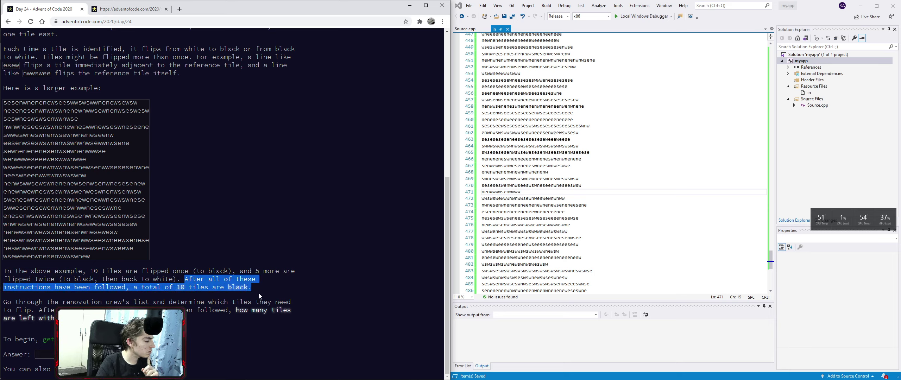
left_click(597, 271)
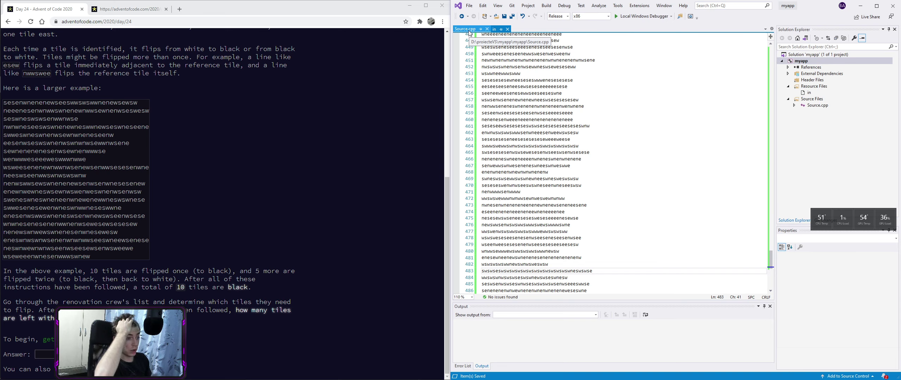
Switch to Far Manager's right panel and navigate into D:\gitlab_repos
left_click(590, 239)
key("alt+Tab")
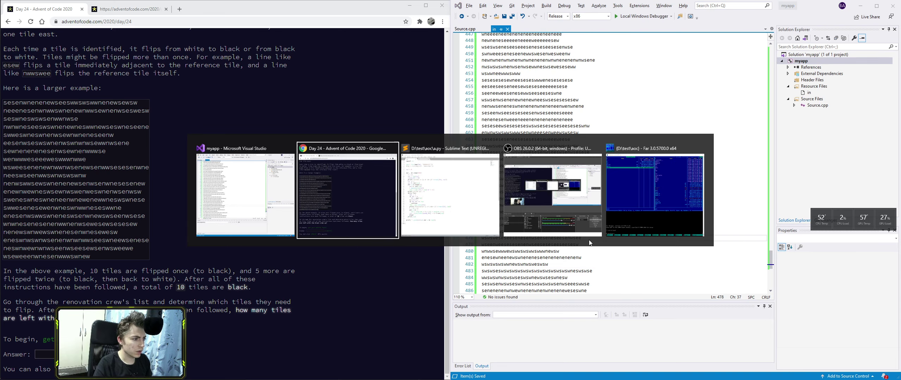
key("alt+Tab")
key("alt+Tab")
key("alt+Tab")
key("Tab")
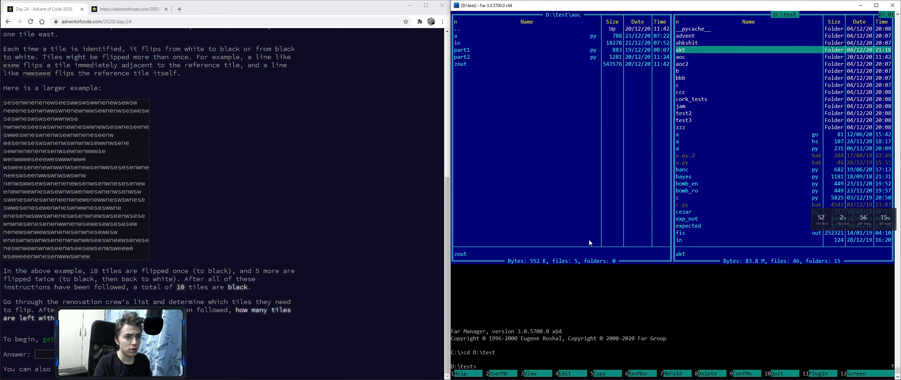
key("ctrl+Page_Up")
key("alt+g")
type("it")
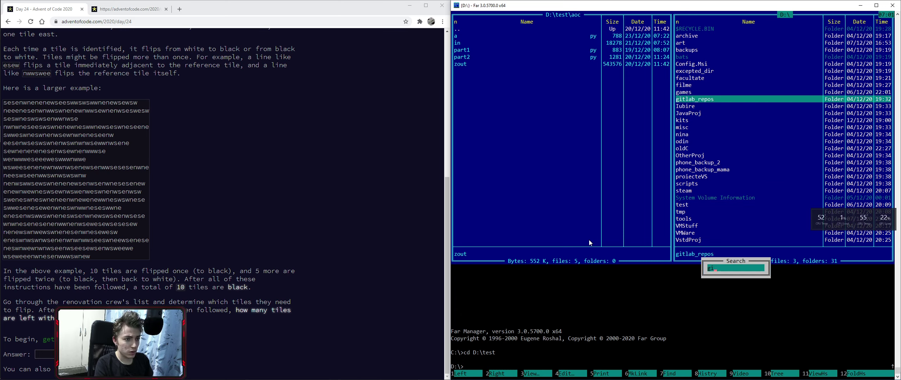
key("Return")
key("Down")
key("Down")
key("Return")
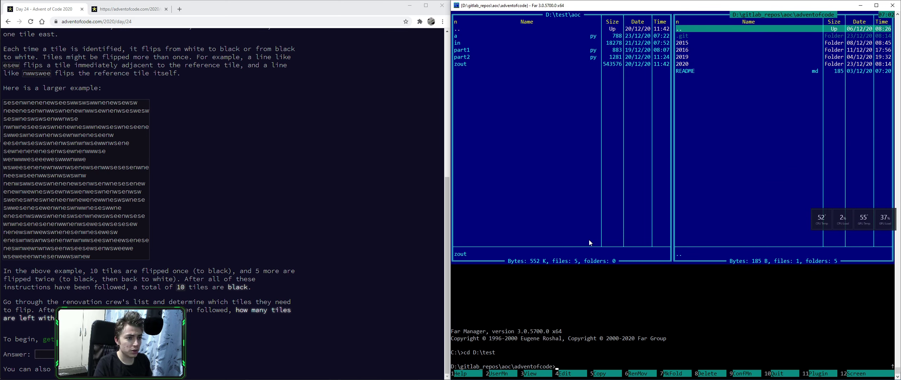
key("Down")
key("Up")
key("Return")
Browse the repository folders, enter acm-crawlers, and start a *.cpp file search
key("Up")
key("Down")
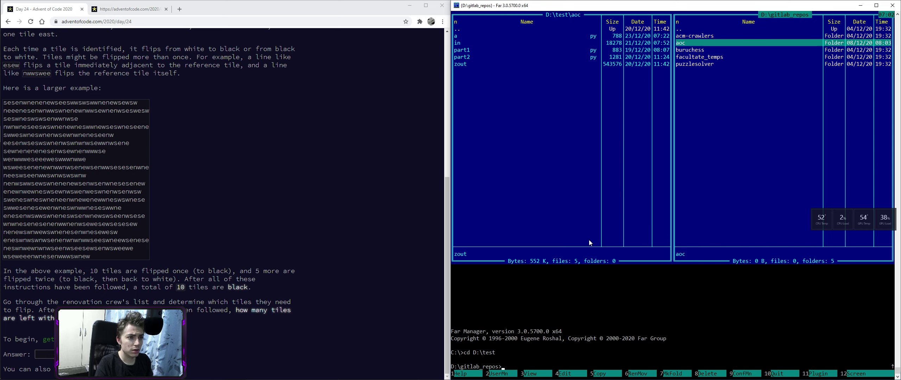
key("Down")
key("Up")
key("Up")
key("Down")
key("Return")
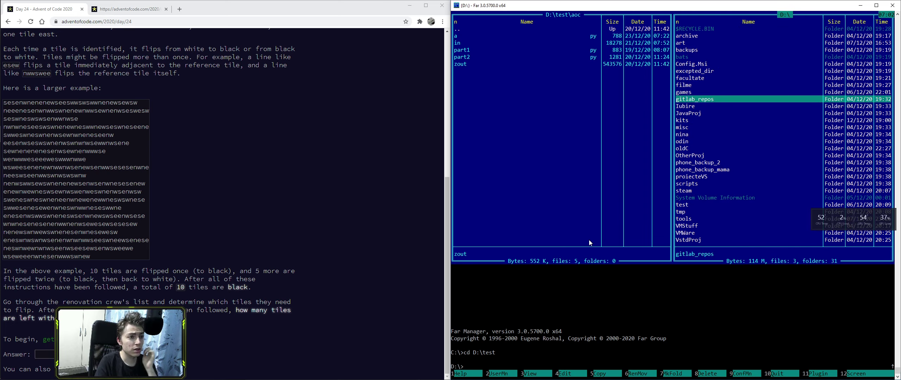
key("Return")
key("Up")
key("Return")
key("Return")
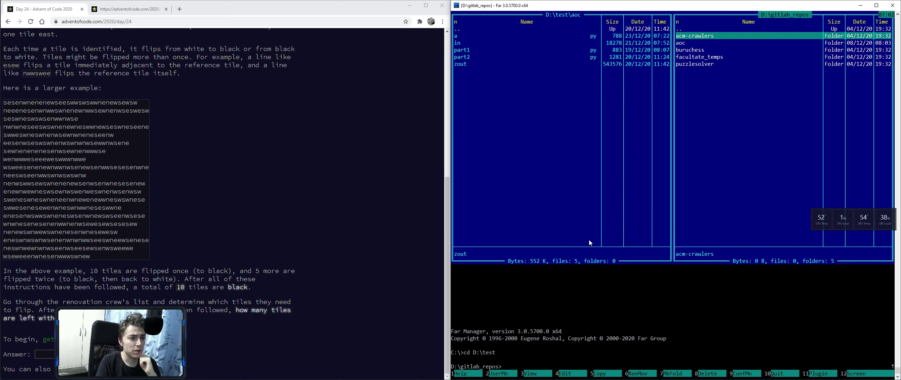
key("Down")
key("Down")
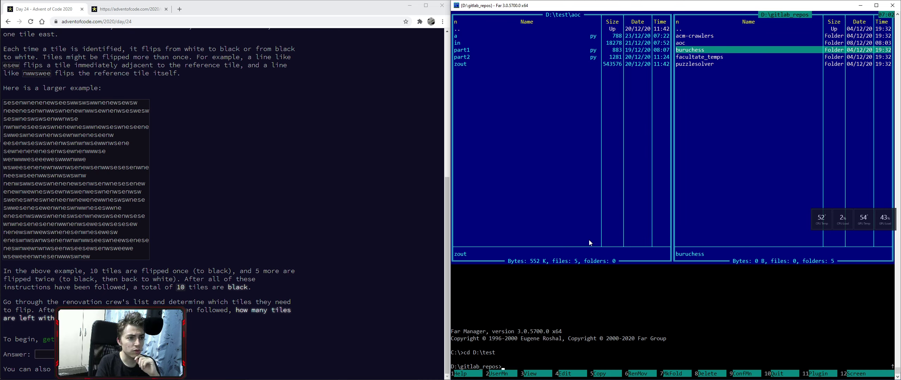
key("Up")
key("Up")
key("Return")
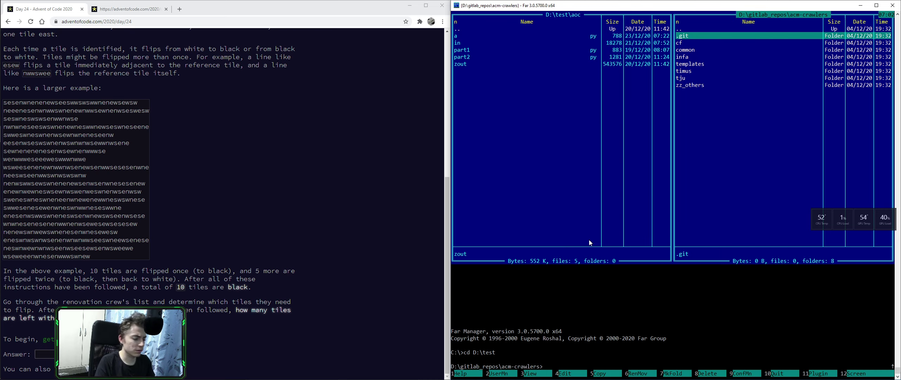
key("alt+F7")
type("*.cpp")
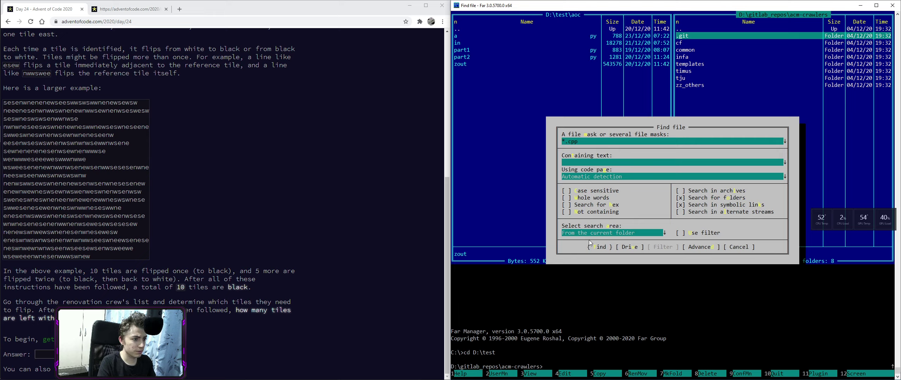
Run an .html file search in the timus enunturi folder, which finds nothing
key("Tab")
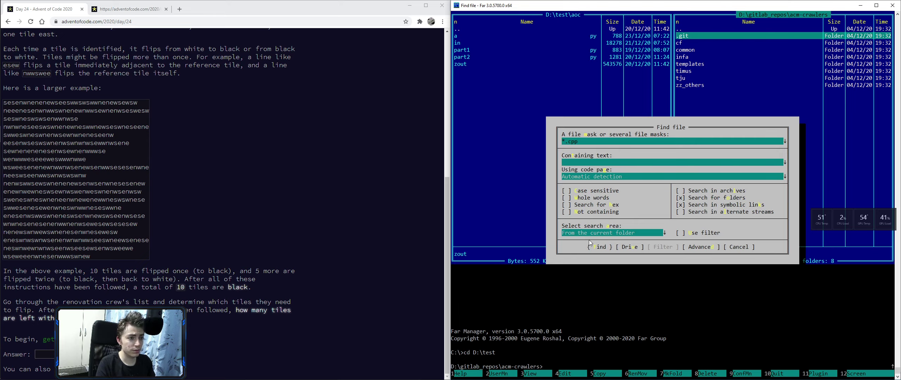
key("Escape")
key("End")
key("Up")
key("Up")
key("Return")
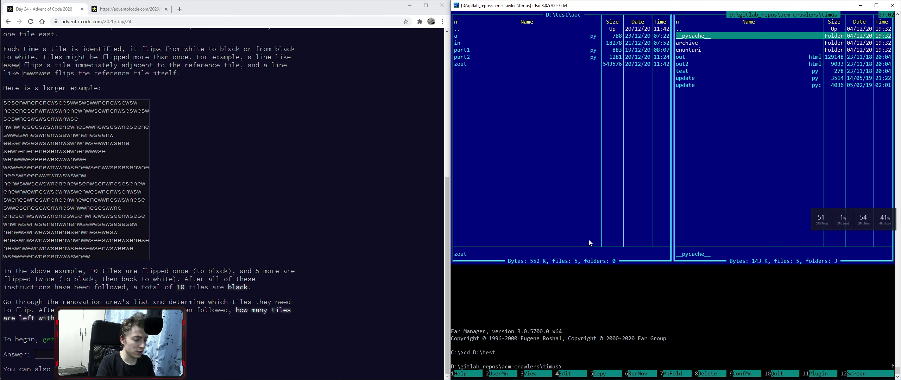
key("Down")
key("Down")
key("Return")
key("alt+F7")
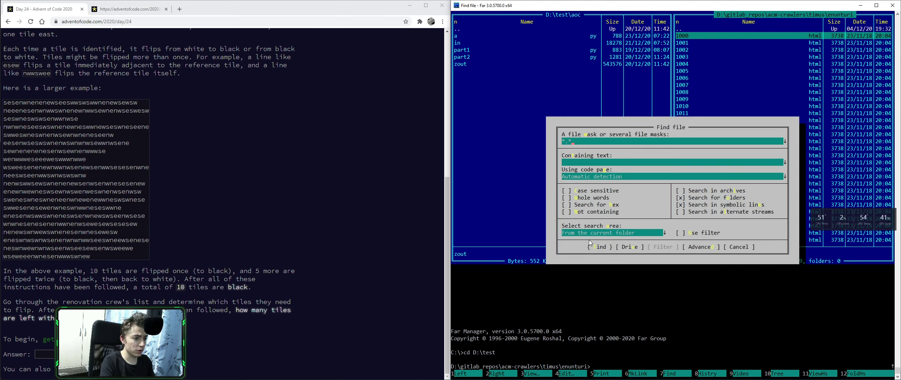
type("*.h")
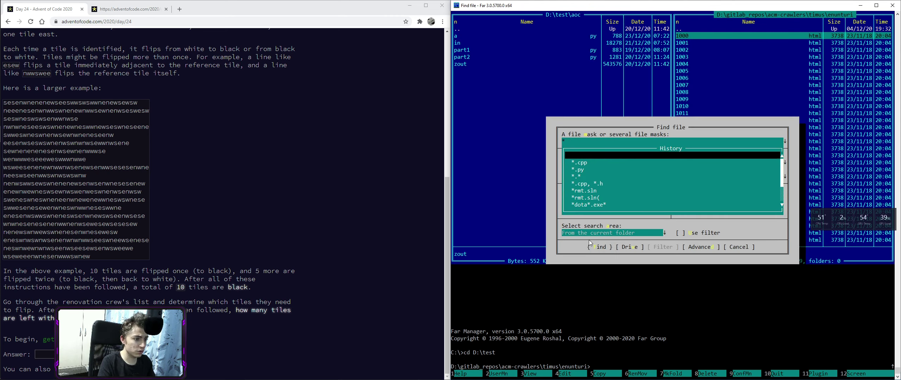
key("BackSpace")
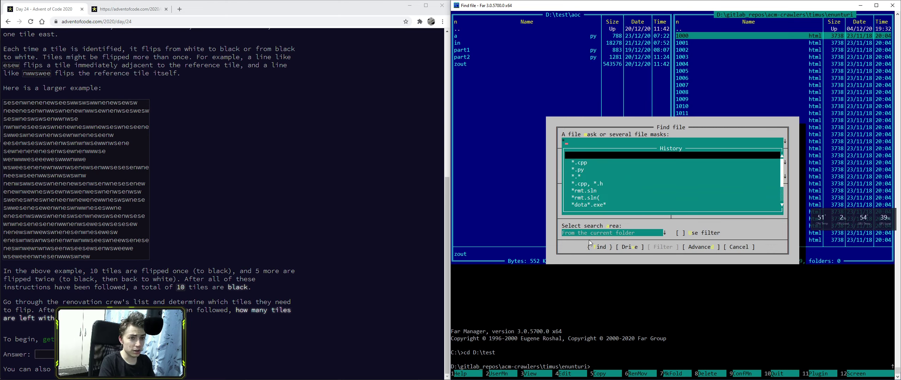
type(".html")
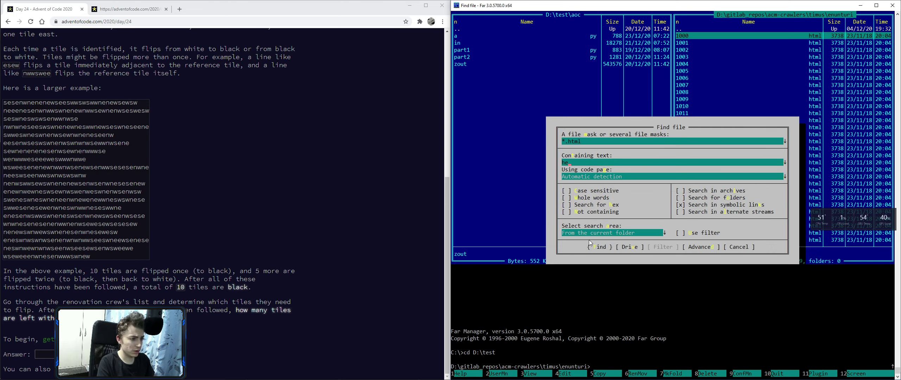
key("Return")
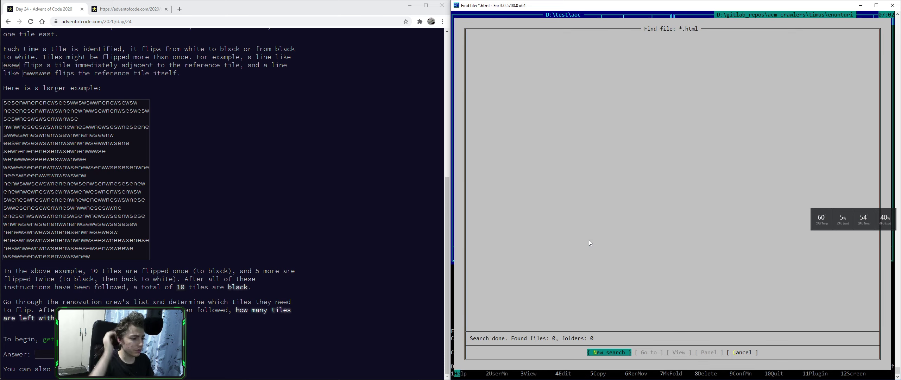
key("Escape")
Go up to gitlab_repos, enter acm-crawlers, and search its .html files for 'hexagon'
key("ctrl+Page_Up")
key("ctrl+Page_Up")
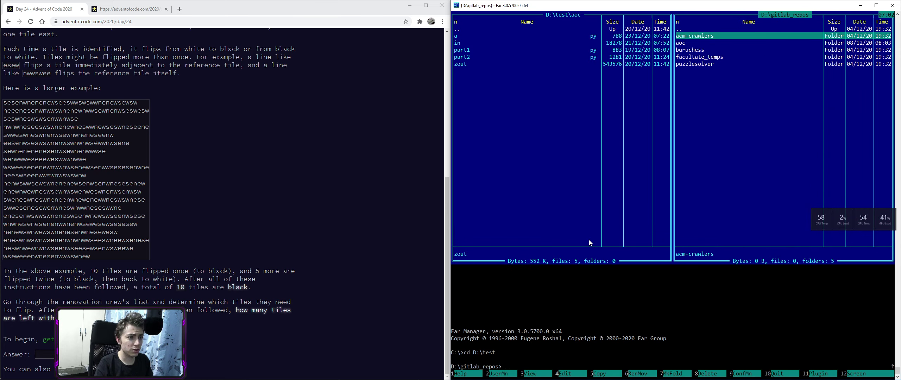
key("alt")
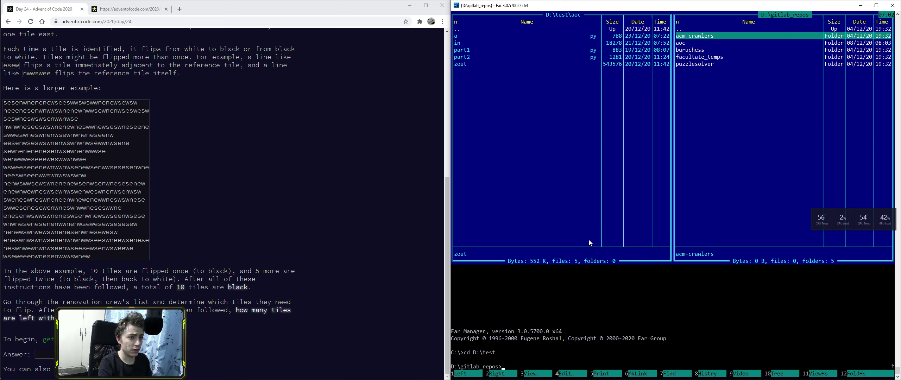
key("Return")
key("alt+F7")
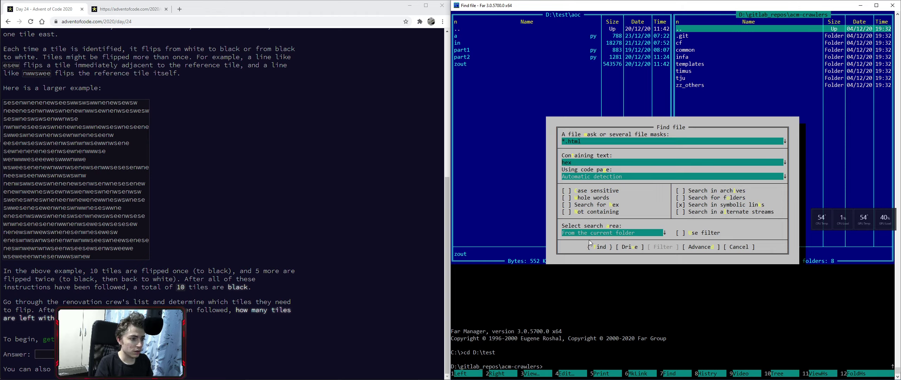
type("agon")
key("Return")
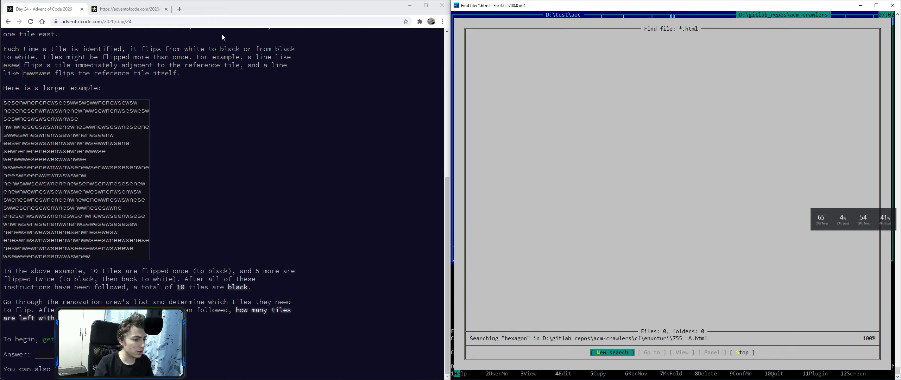
Search Google for 'hex grid' in a new tab, and list Far's found files in a panel
left_click(179, 9)
type("hex")
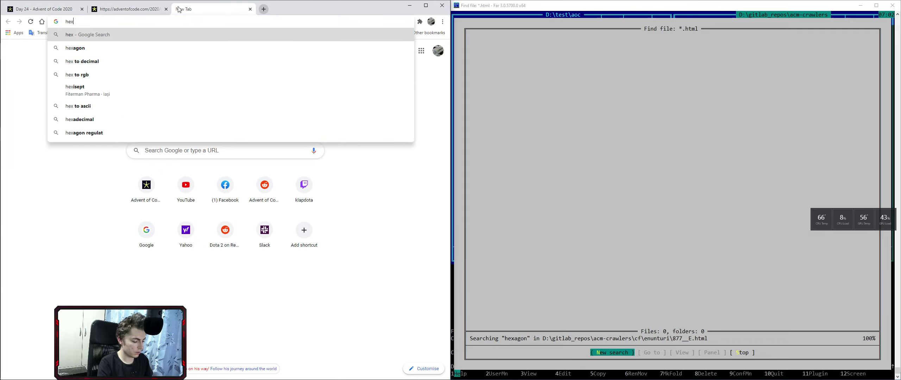
type(" gra")
key("BackSpace")
type("id")
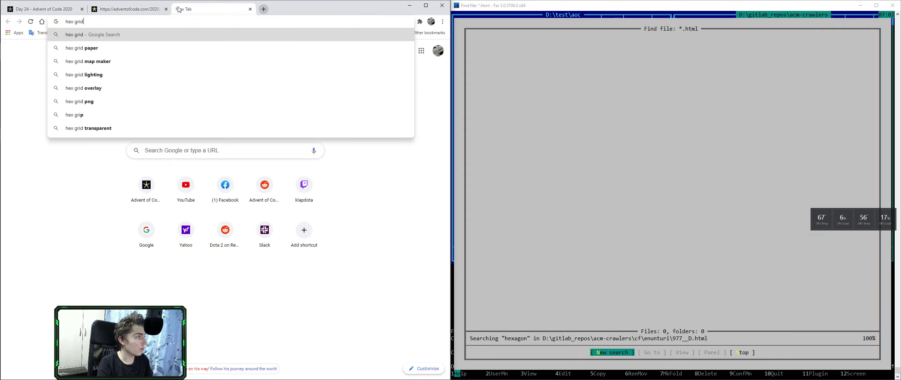
key("Return")
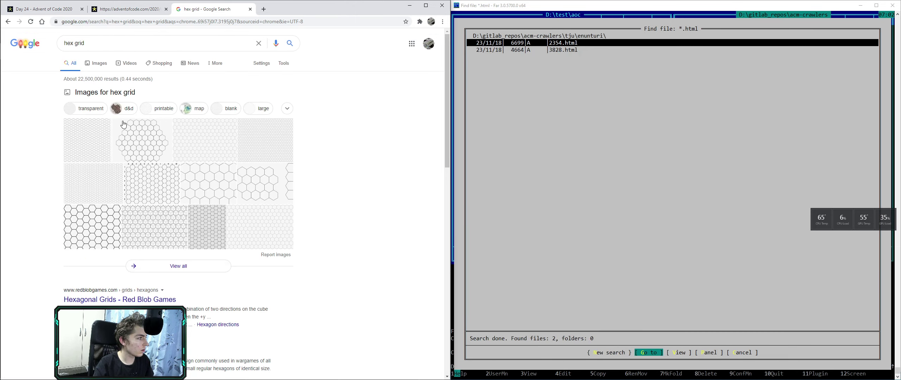
left_click(112, 44)
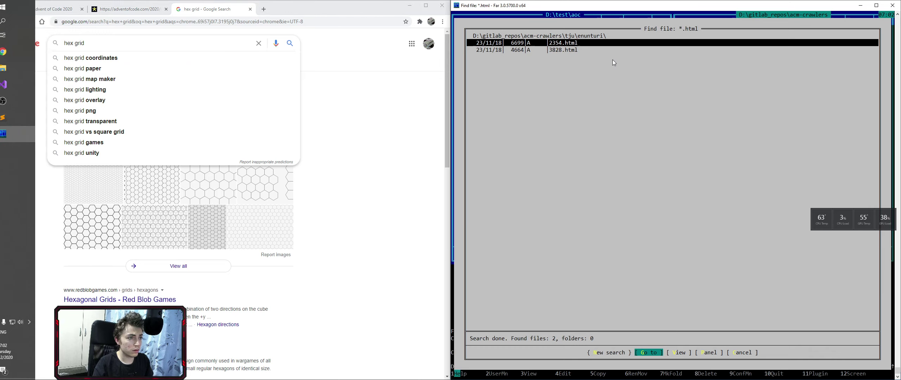
key("Tab")
key("Tab")
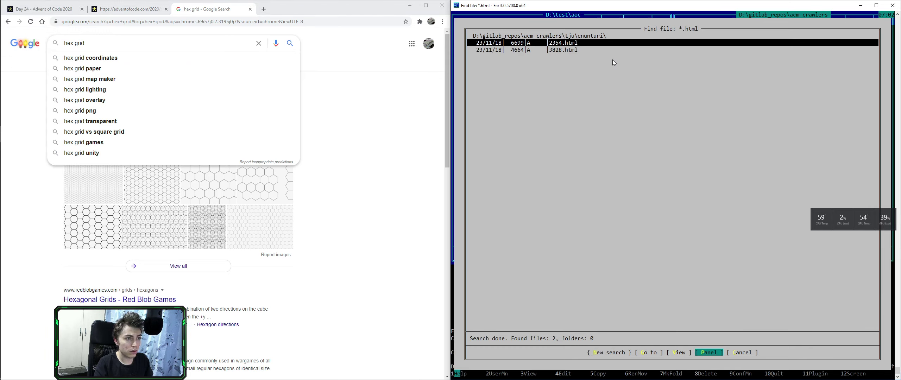
Open 2354.html (Tantrix) and 3828.html (Settlers of Catan) in Google Chrome
key("Return")
key("Return")
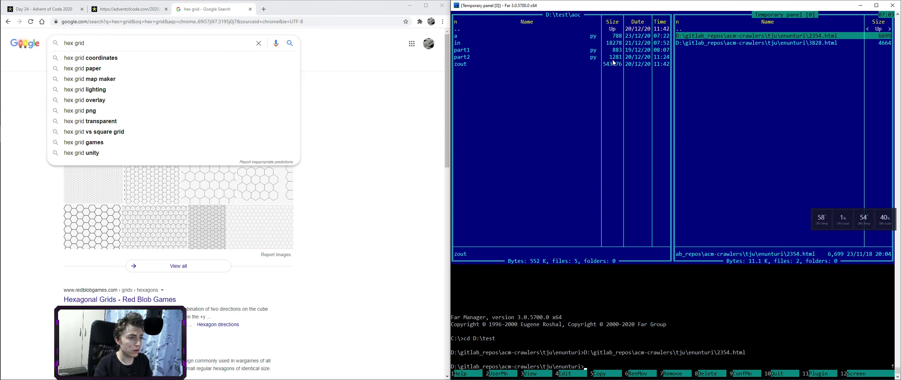
left_click(436, 166)
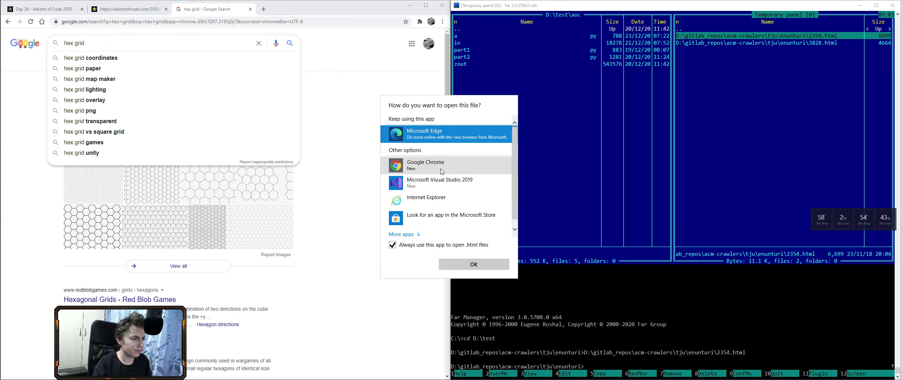
left_click(462, 267)
scroll(206, 203, "down", 1)
scroll(205, 204, "down", 5)
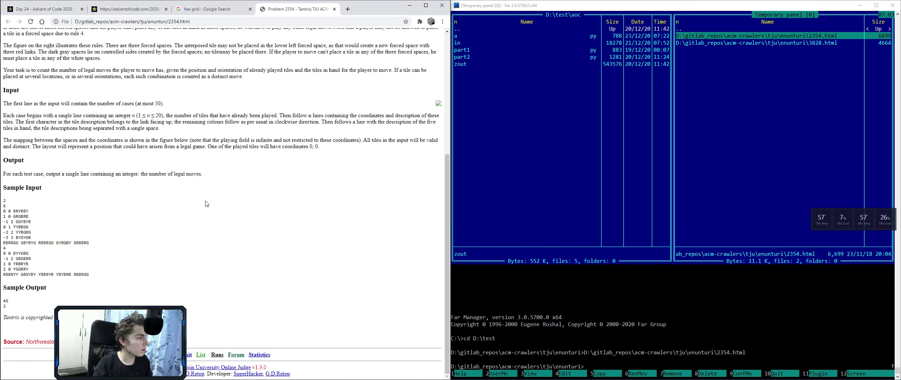
scroll(206, 204, "up", 10)
scroll(206, 243, "down", 5)
scroll(207, 303, "up", 1)
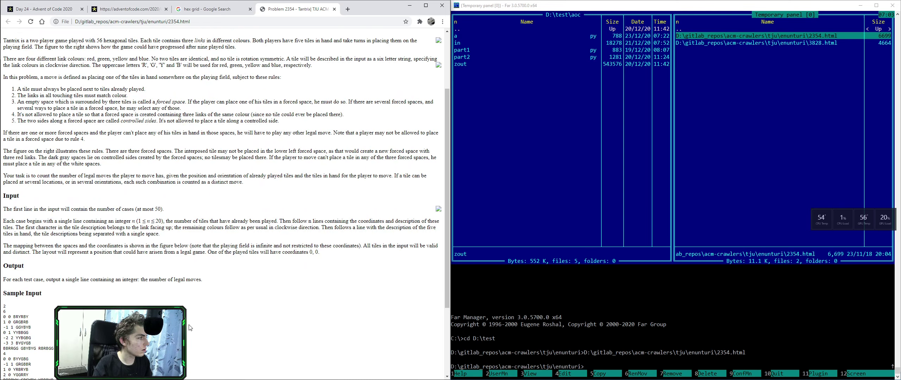
scroll(189, 328, "up", 1)
scroll(190, 302, "up", 1)
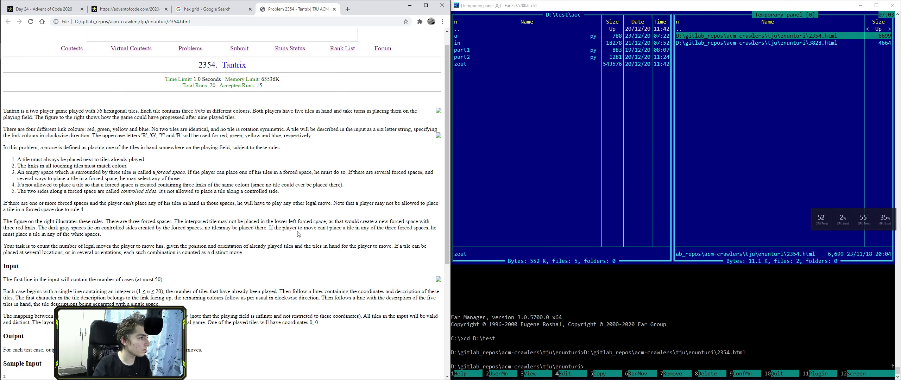
key("Down")
key("Return")
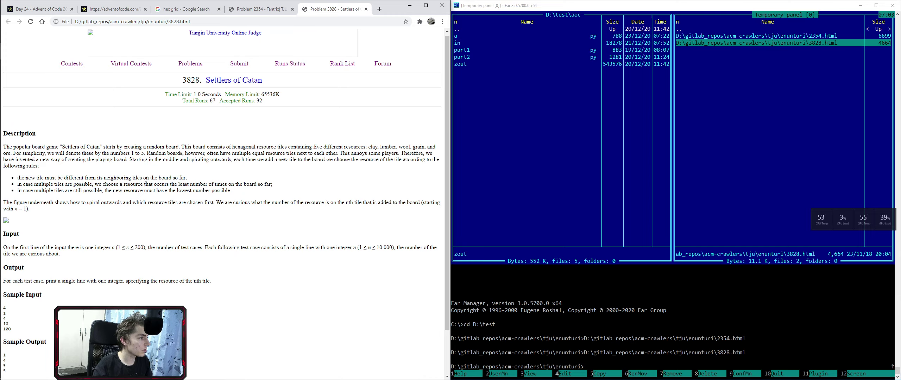
key("Down")
key("Down")
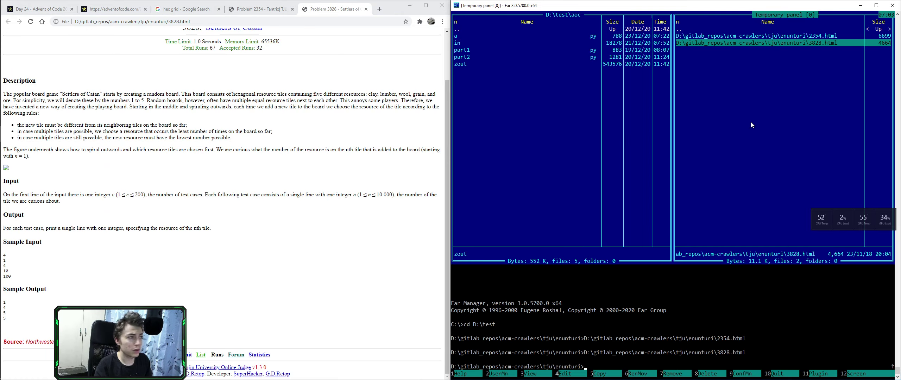
Return to Far Manager and move into the archive folder
left_click(589, 104)
key("ctrl+Page_Up")
key("Home")
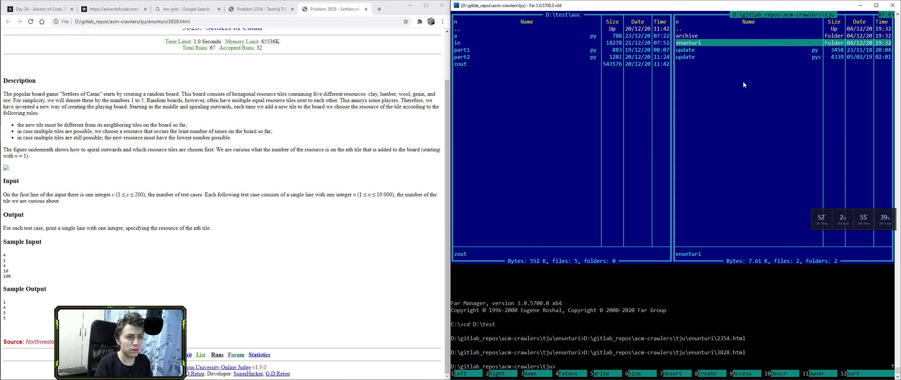
key("Return")
key("Up")
key("Return")
key("Down")
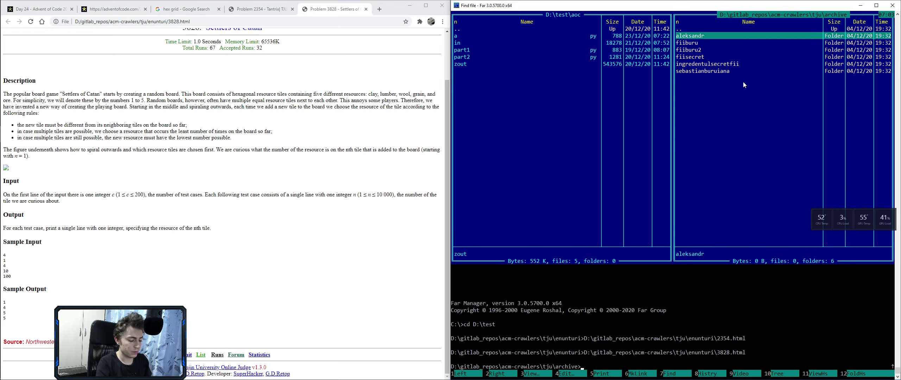
Search the archive for 3828, first inside .cpp files, then by file name
key("alt+F7")
type("*.cpp")
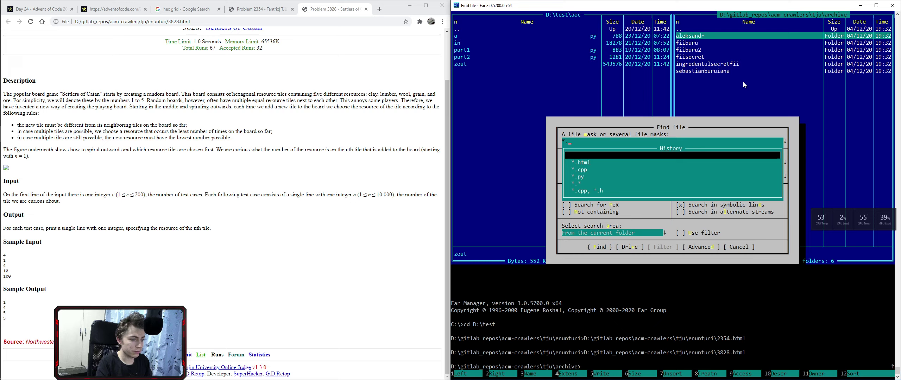
key("Tab")
type("3828")
key("Return")
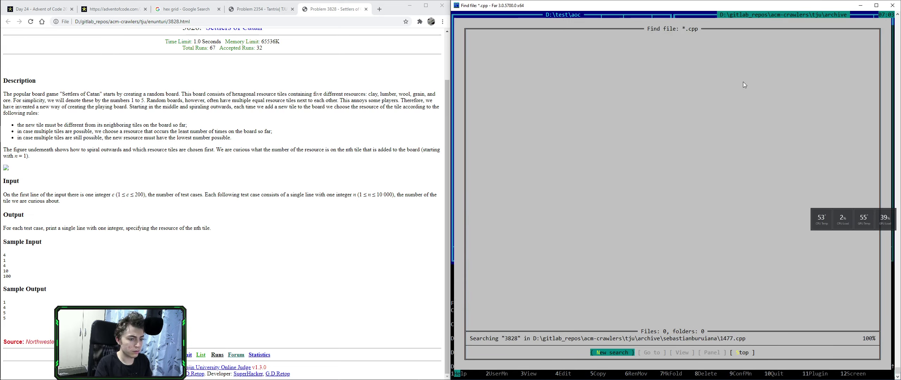
key("Escape")
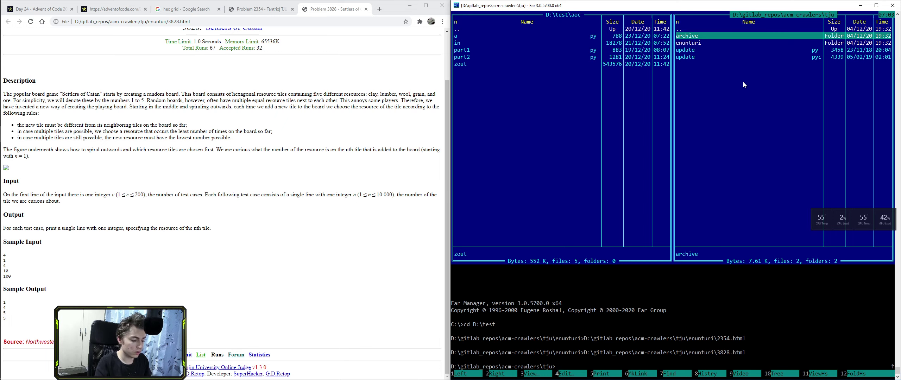
key("alt+F7")
key("ctrl+Down")
key("Return")
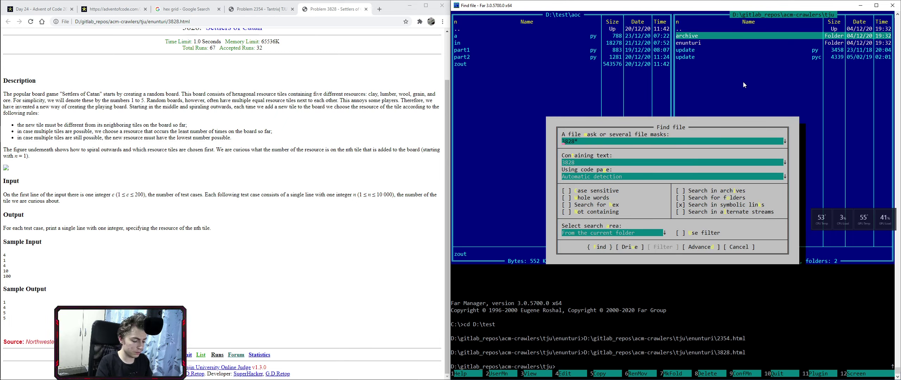
key("Return")
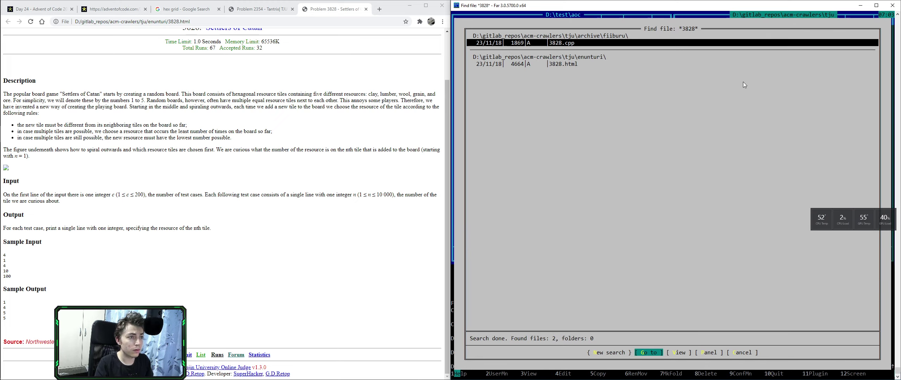
Copy 3828.cpp's solution code from line 6 onward and close the editor
key("F4")
key("Down")
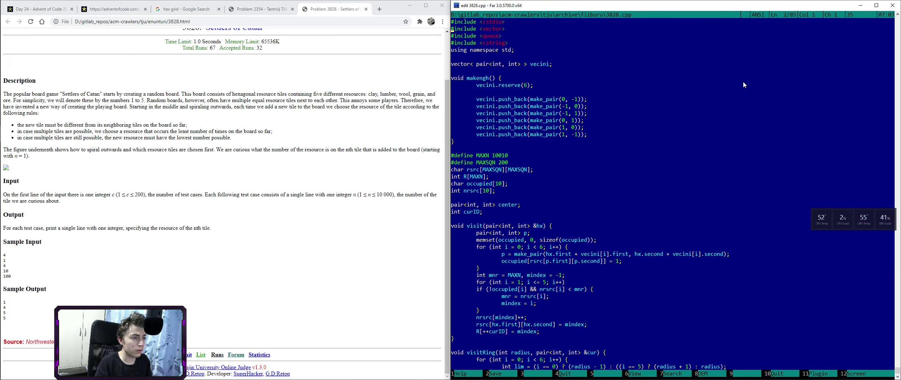
key("Down")
key("Down")
key("Down")
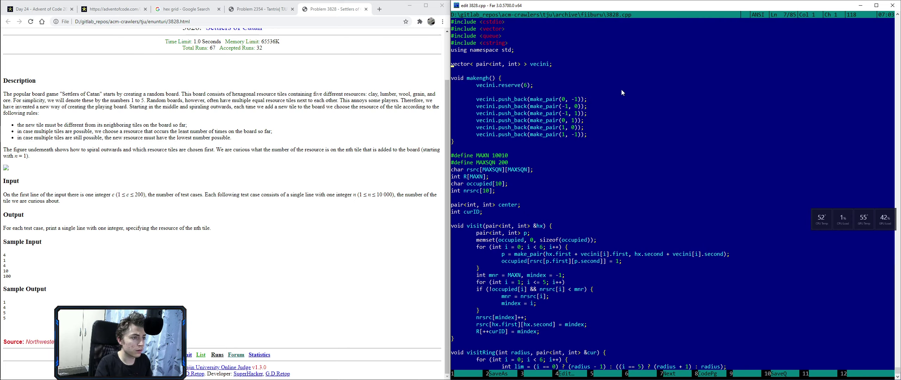
key("shift+Page_Down")
key("shift+Page_Down")
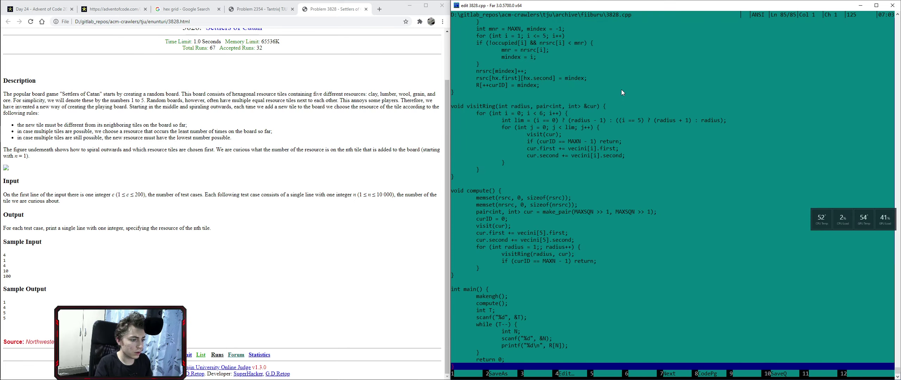
key("Escape")
key("alt+Tab")
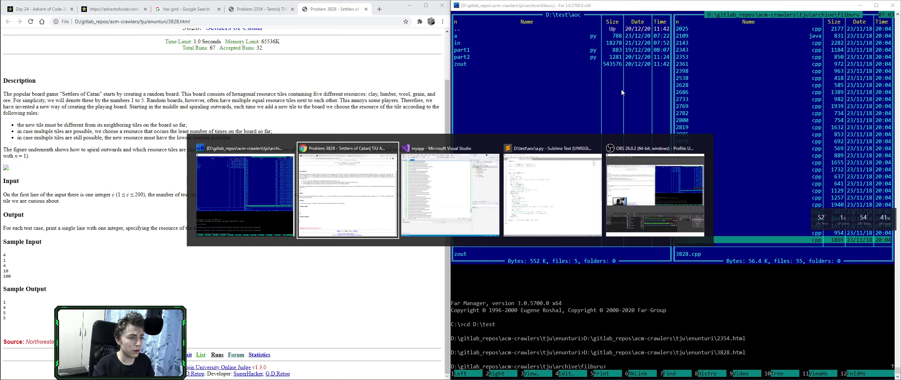
Paste the copied hex-grid code into Source.cpp at empty line 36
key("alt+Tab")
left_click(465, 28)
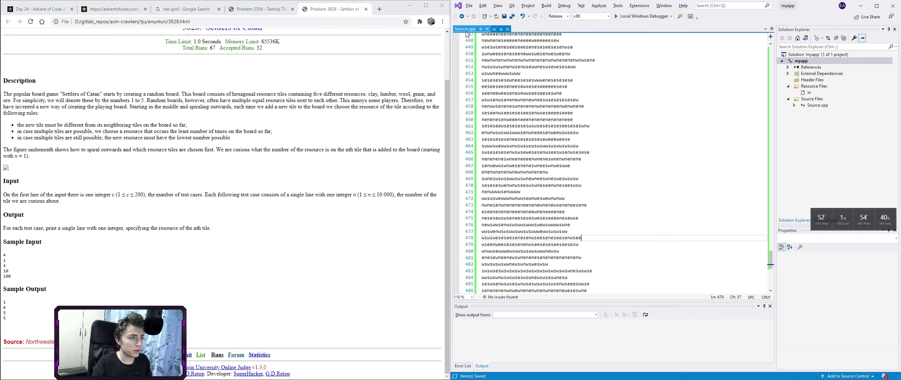
left_click(623, 206)
key("ctrl+v")
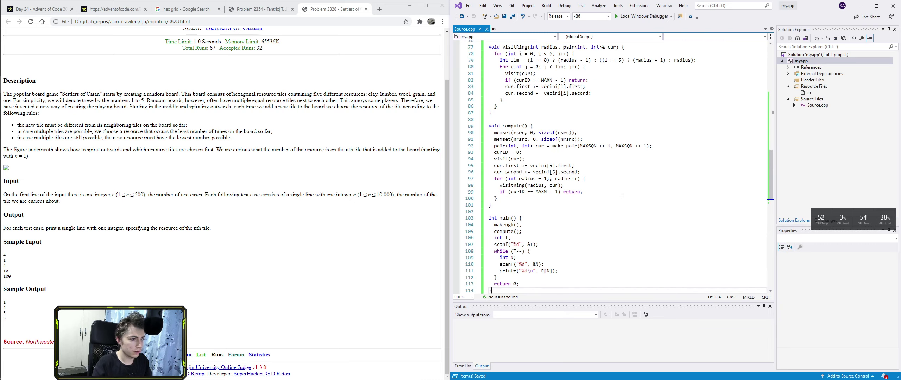
Write a main with vector<string> lines = getAllLines(); and a for (string& s : lines) loop
left_click(512, 199)
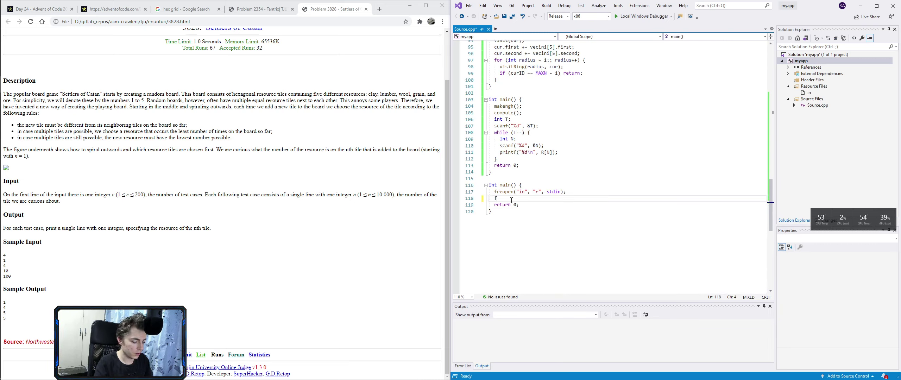
type("for(")
key("BackSpace")
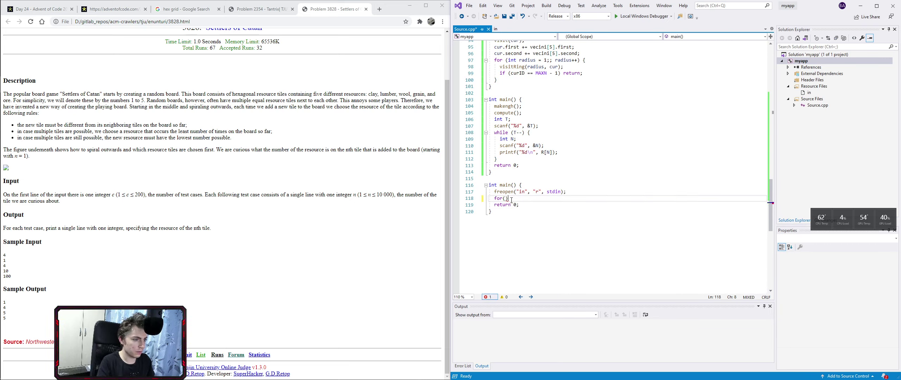
key("BackSpace")
key("BackSpace")
key("BackSpace")
type("vecinir")
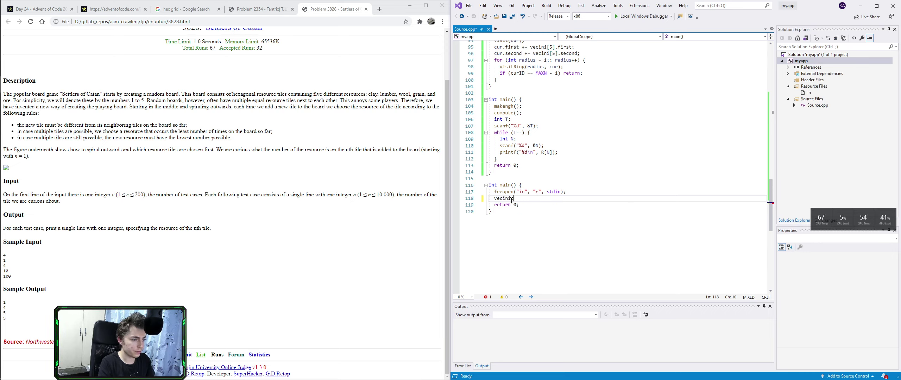
key("BackSpace")
key("BackSpace")
type("bv")
key("BackSpace")
key("BackSpace")
type("vector")
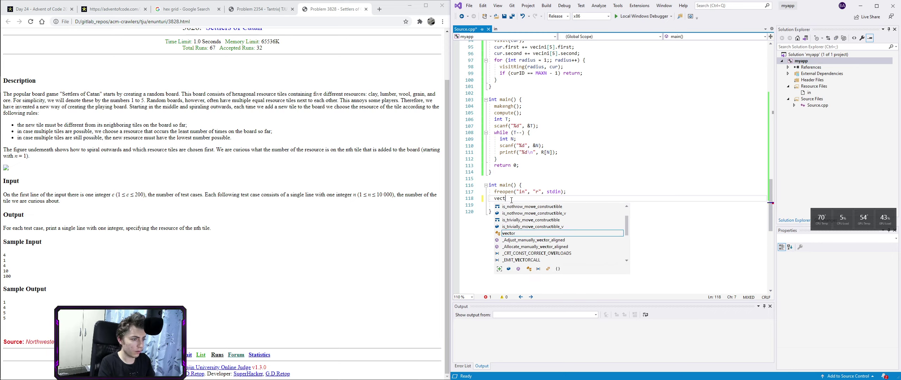
key("Escape")
type("<string")
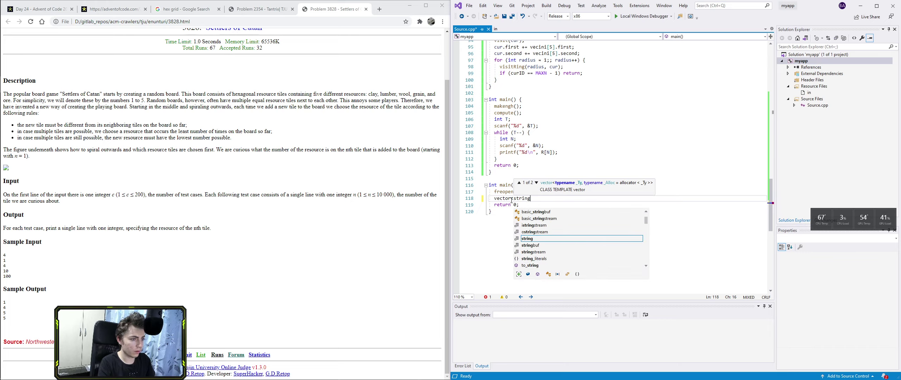
type("> l")
type("= getAllLines();")
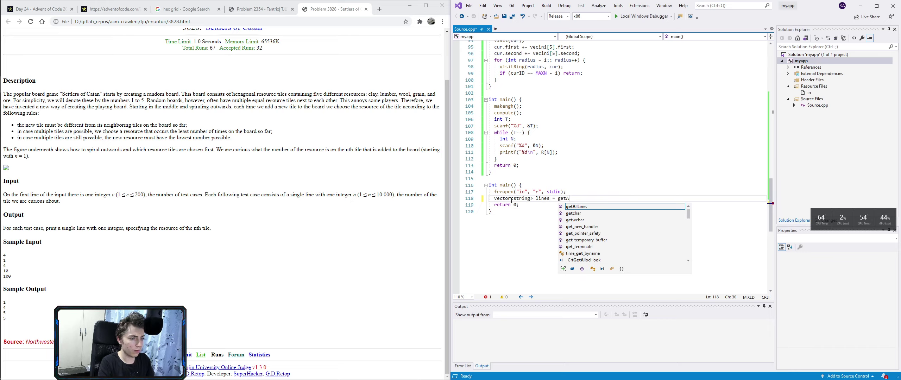
key("Return")
type("for(s")
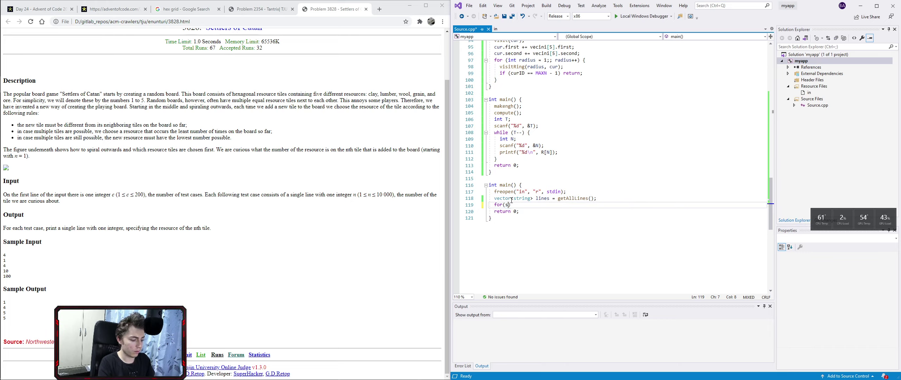
type("tring &s ")
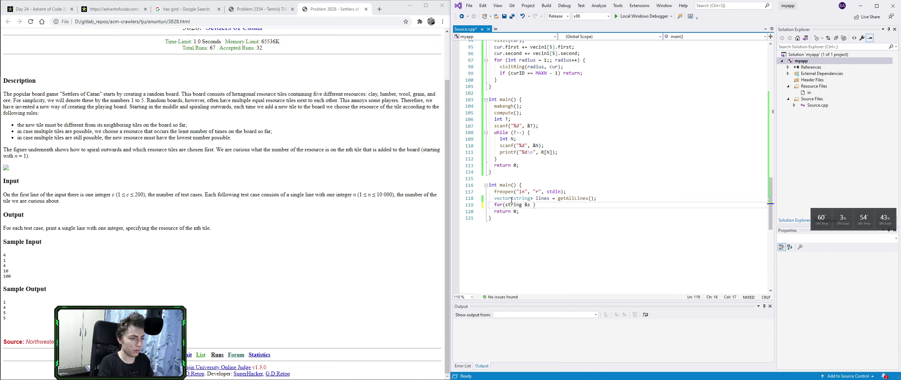
type(": lines) ")
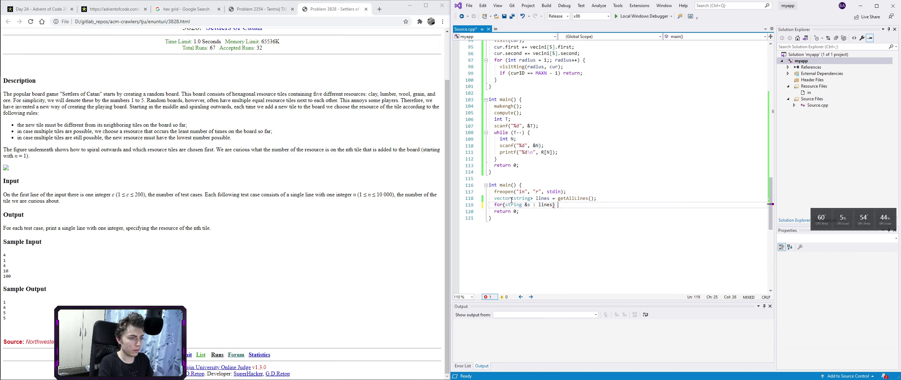
type("{")
key("Return")
key("ctrl+s")
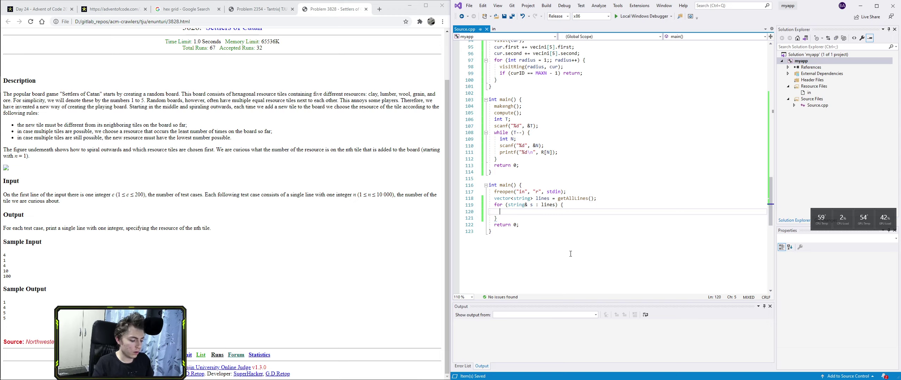
scroll(571, 254, "up", 4)
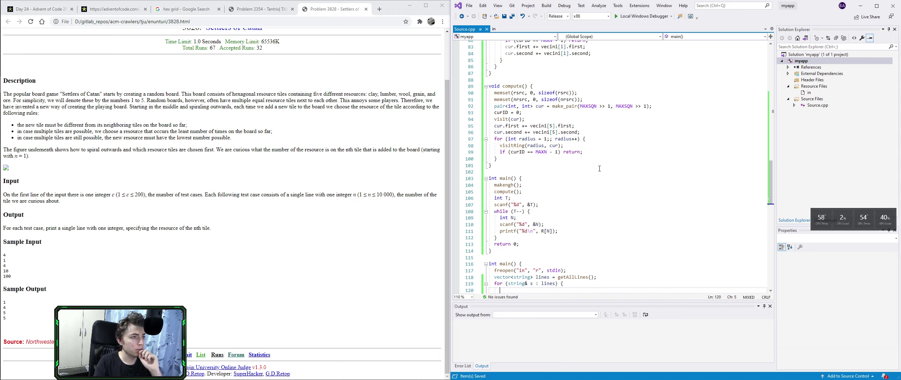
left_click(513, 165)
double_click(510, 192)
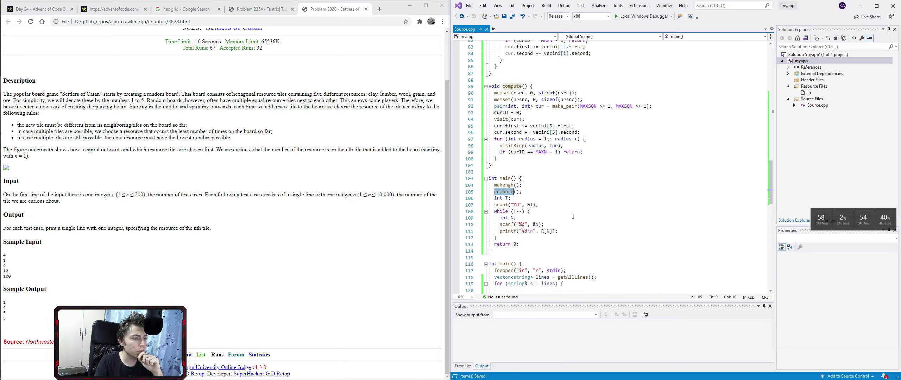
scroll(555, 242, "up", 1)
scroll(555, 242, "up", 3)
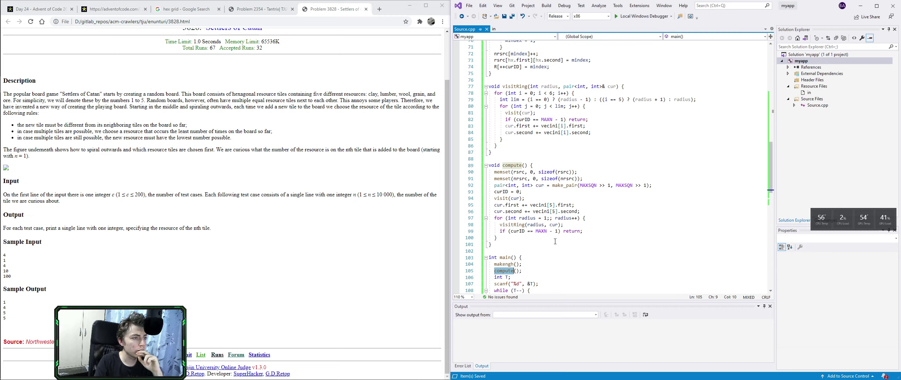
scroll(555, 240, "down", 4)
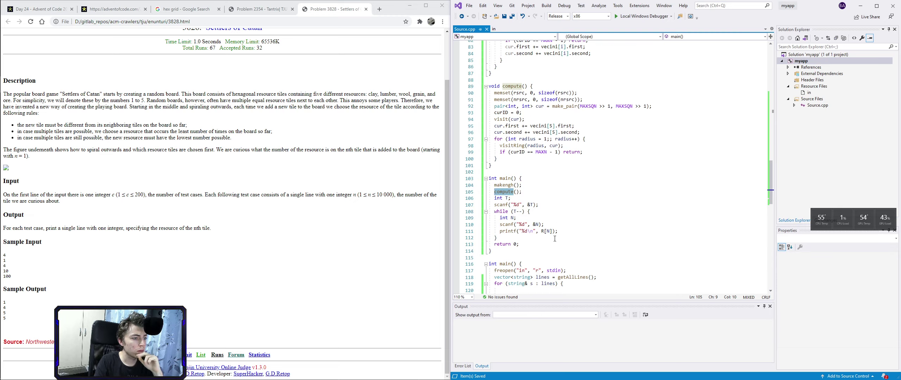
left_click(501, 231)
left_click(513, 237)
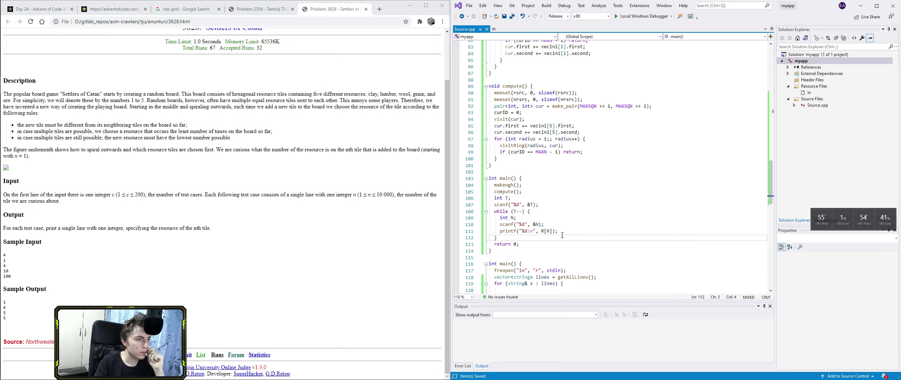
scroll(518, 249, "up", 3)
scroll(518, 250, "up", 3)
scroll(519, 250, "up", 3)
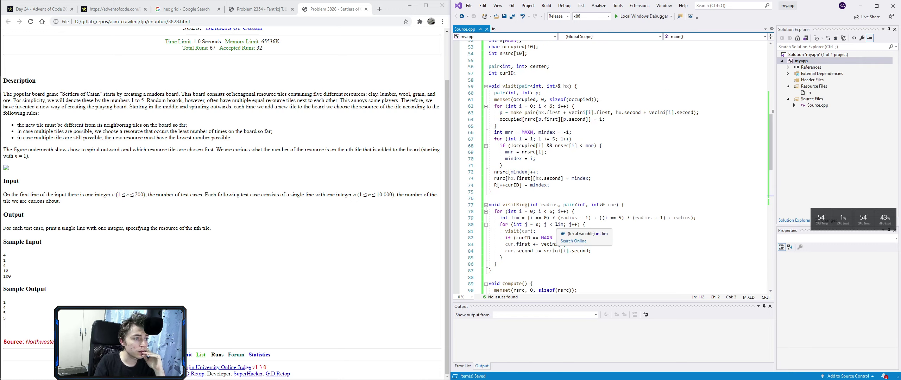
scroll(519, 250, "up", 2)
left_click(581, 108)
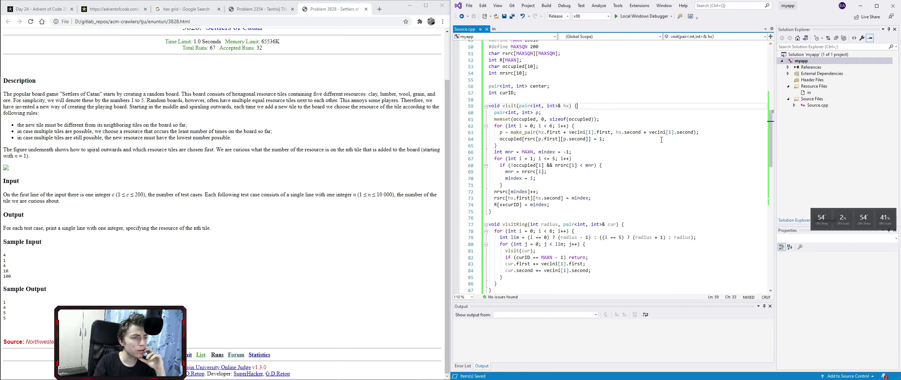
scroll(560, 153, "up", 3)
scroll(560, 153, "up", 1)
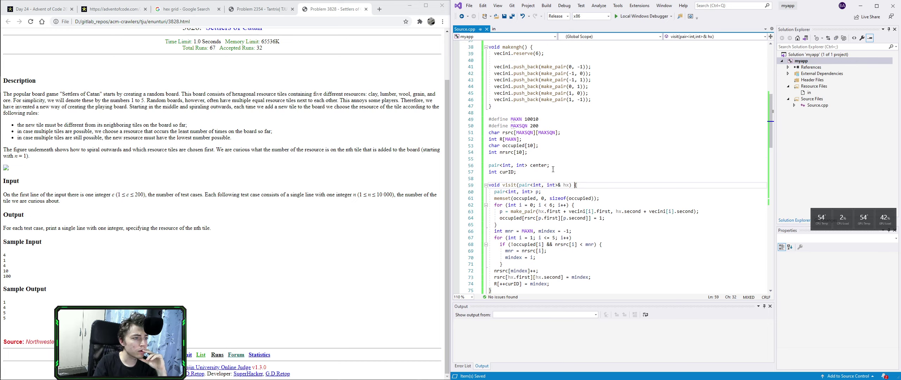
double_click(508, 132)
scroll(558, 203, "up", 3)
scroll(558, 203, "up", 2)
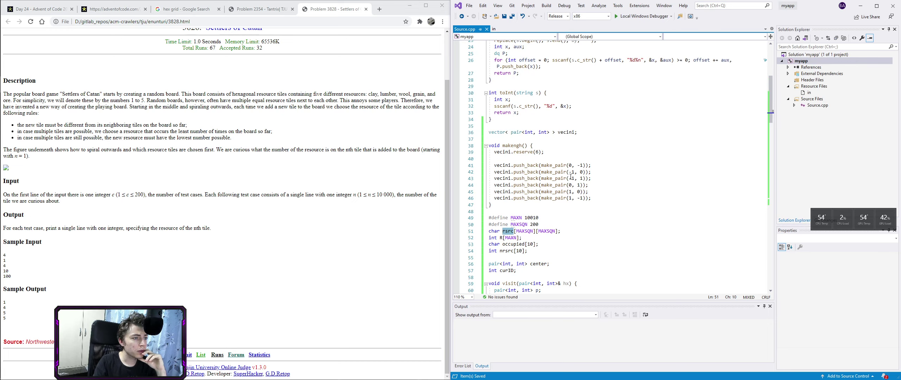
left_click(540, 207)
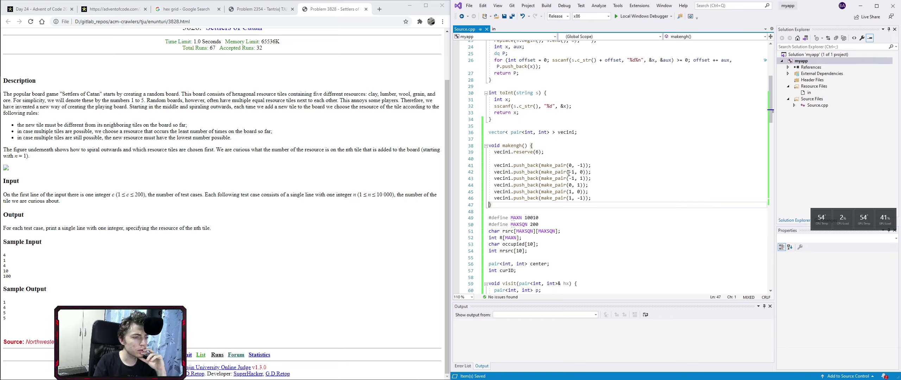
left_click_drag(591, 199, 493, 159)
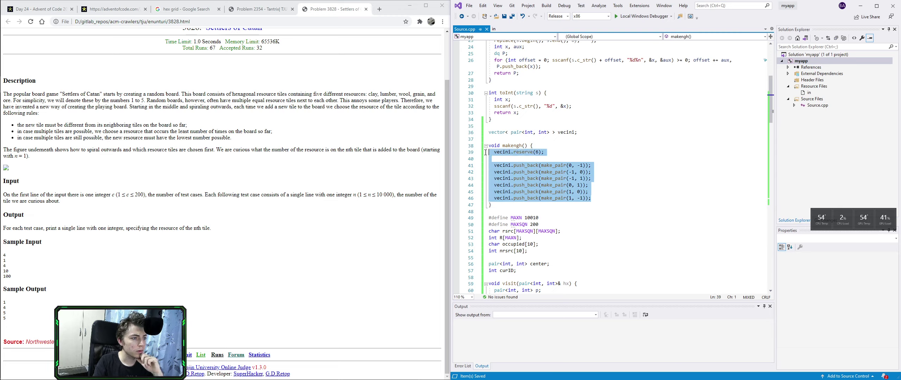
left_click(623, 158)
scroll(623, 214, "up", 3)
scroll(624, 215, "up", 1)
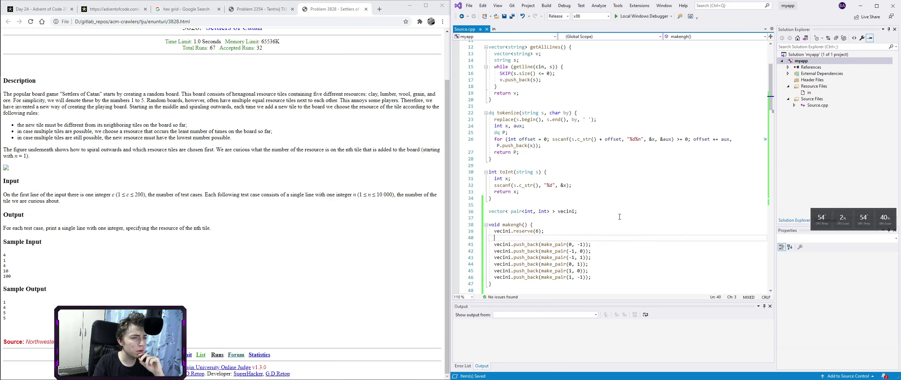
scroll(620, 219, "up", 2)
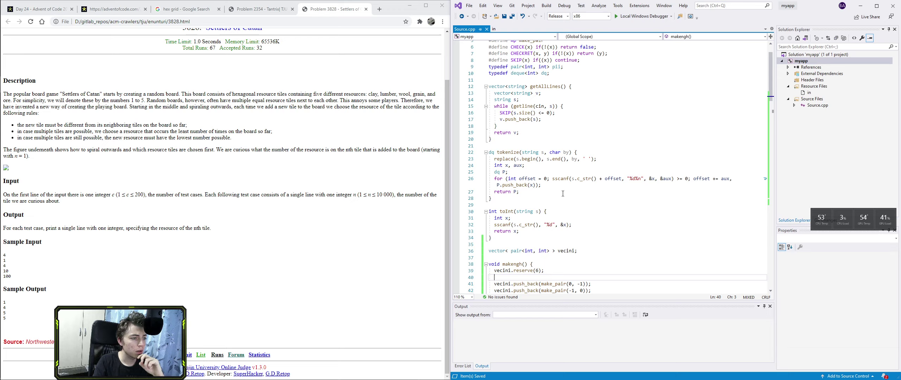
scroll(522, 198, "down", 1)
scroll(536, 194, "down", 2)
scroll(556, 187, "down", 2)
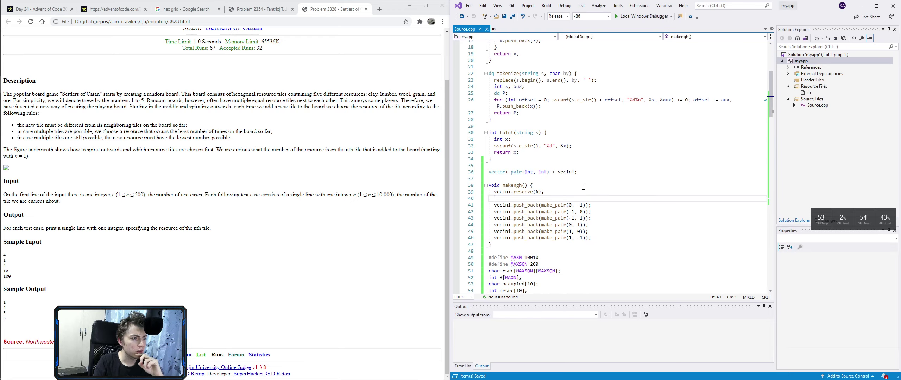
scroll(579, 180, "down", 1)
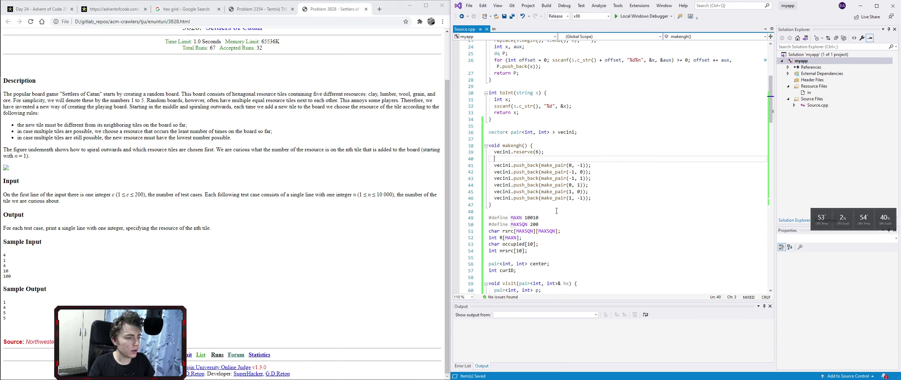
left_click(113, 9)
key("ctrl+a")
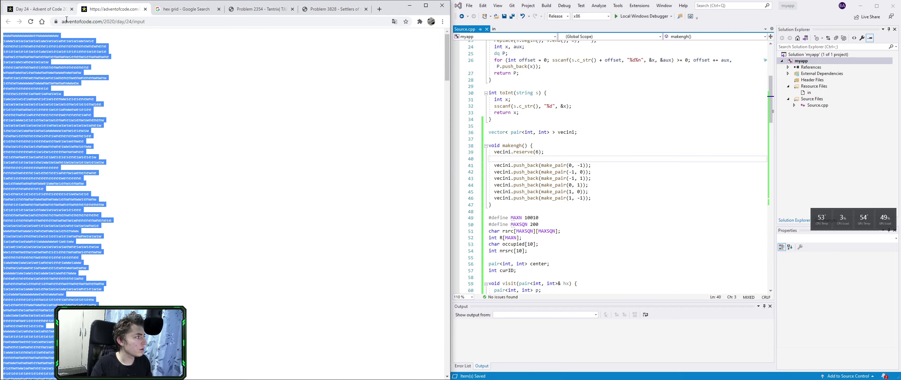
left_click(130, 95)
left_click(29, 10)
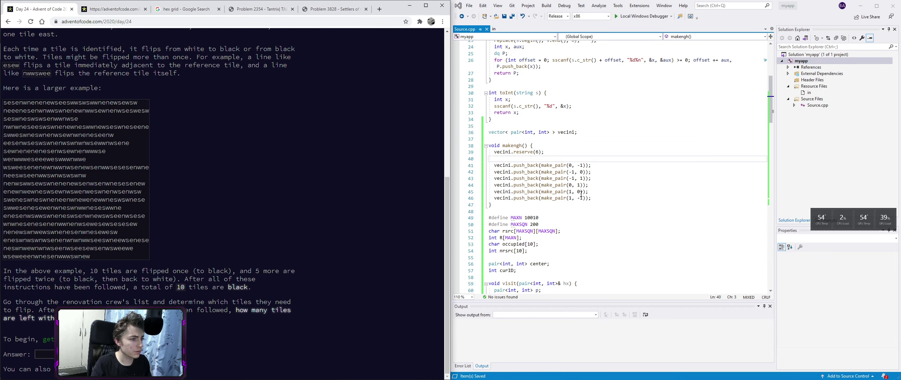
scroll(285, 232, "up", 5)
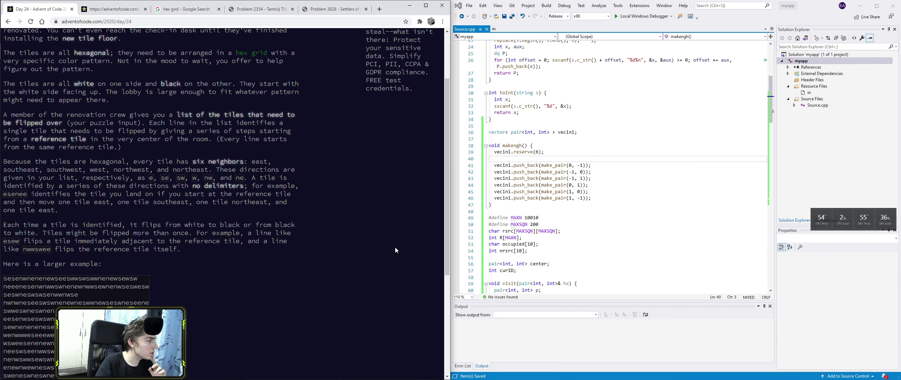
left_click(599, 166)
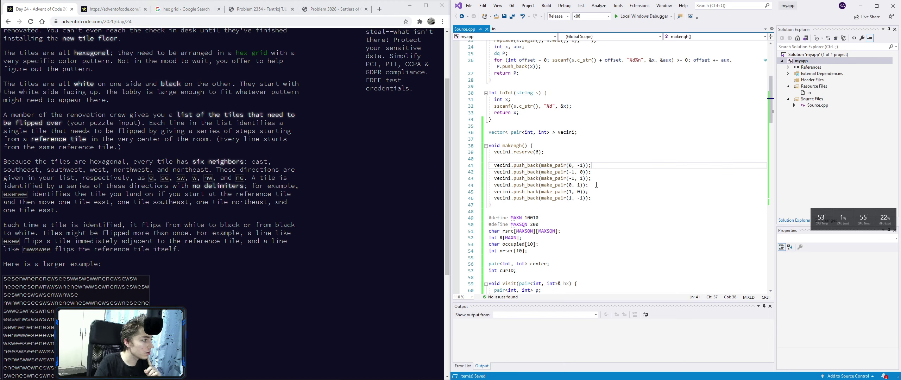
scroll(596, 185, "down", 2)
scroll(602, 198, "down", 1)
scroll(609, 208, "down", 2)
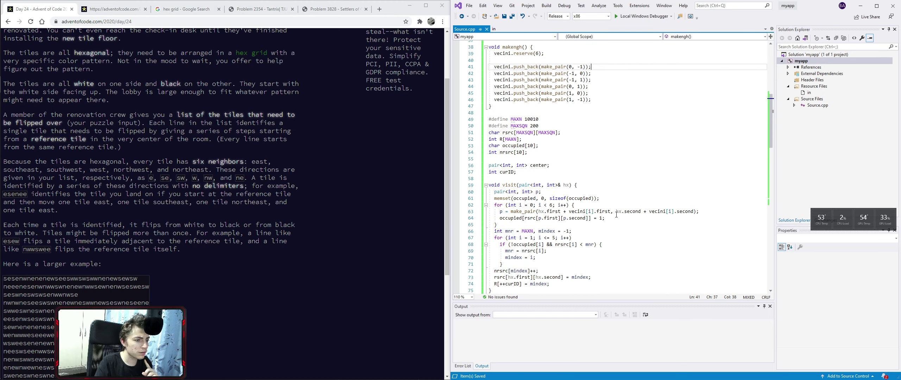
scroll(619, 221, "down", 1)
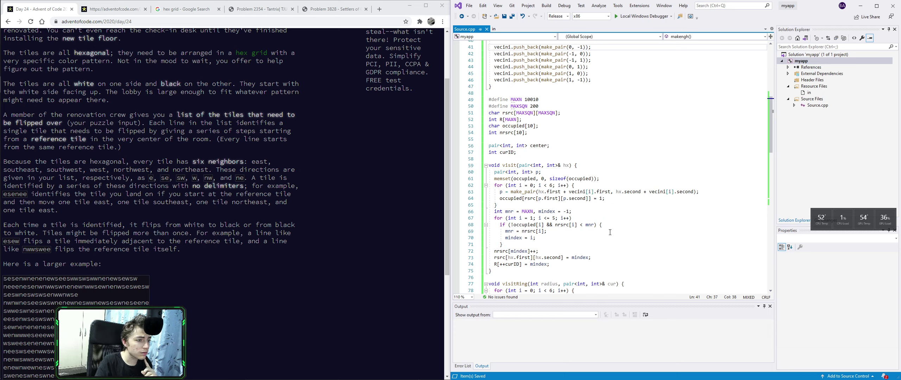
scroll(611, 232, "up", 1)
scroll(607, 236, "up", 2)
scroll(604, 240, "up", 1)
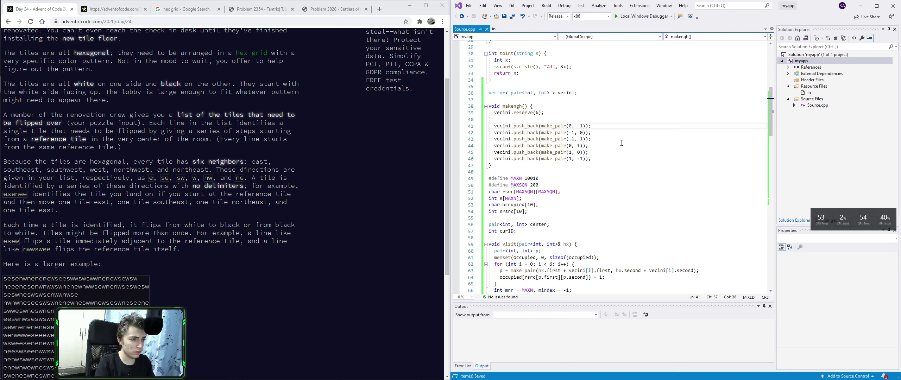
type("//")
key("BackSpace")
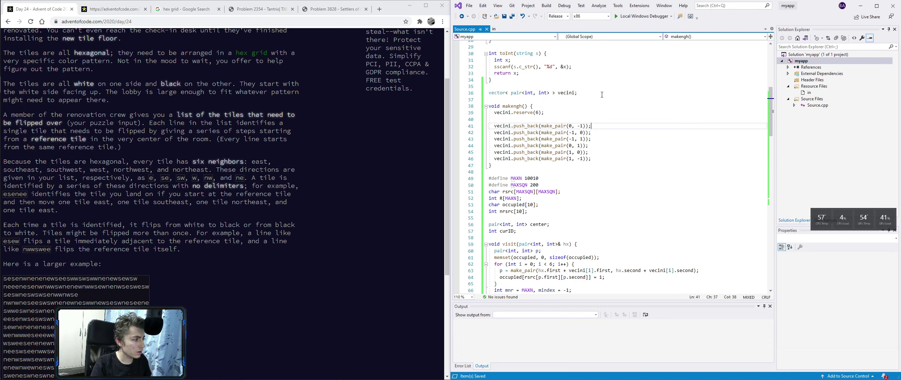
scroll(537, 158, "down", 4)
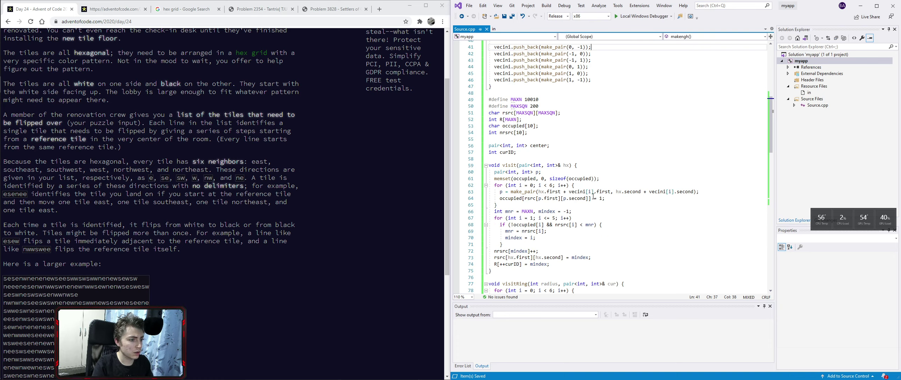
left_click_drag(490, 99, 575, 189)
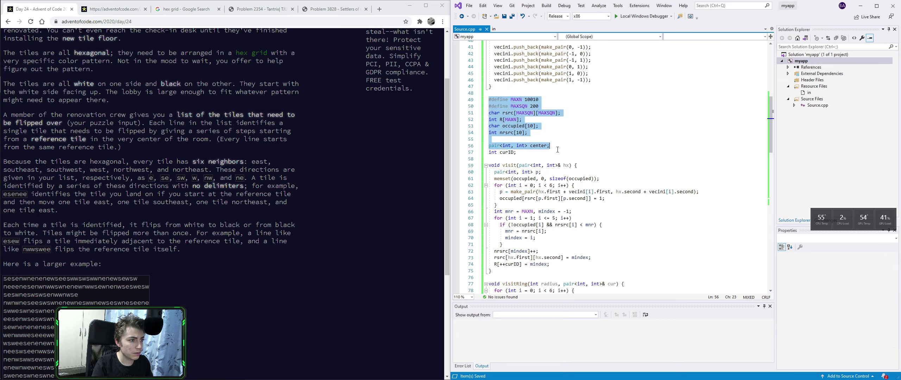
scroll(556, 169, "down", 4)
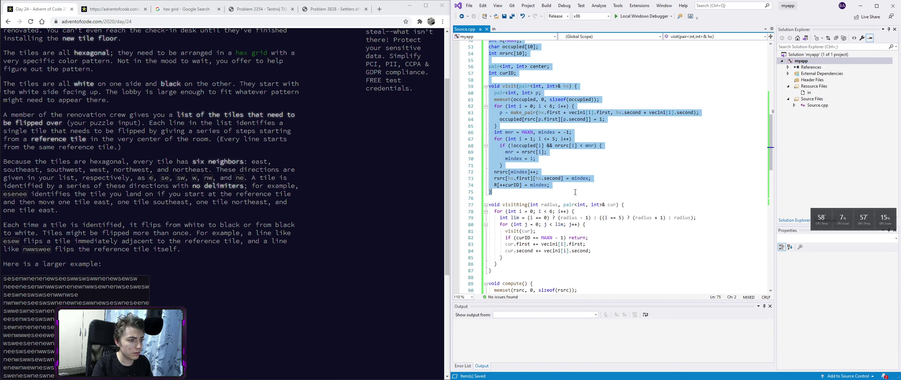
Check makengh and vecini, then select the old code from #define MAXN through the old main()
left_click(575, 192)
scroll(557, 141, "up", 8)
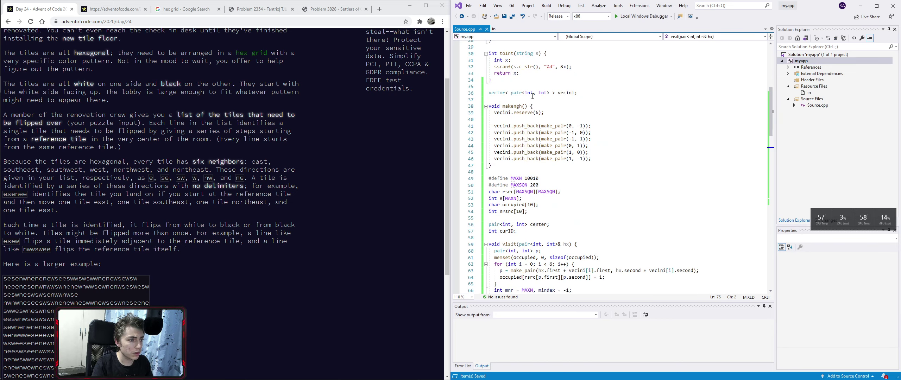
double_click(513, 106)
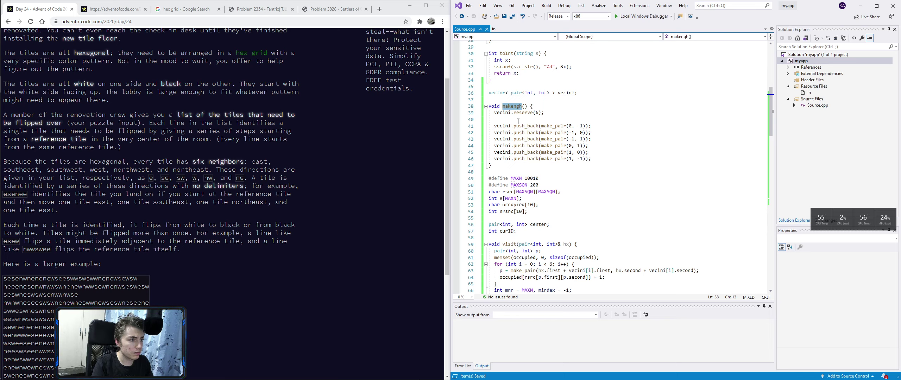
left_click(501, 113)
scroll(562, 174, "down", 1)
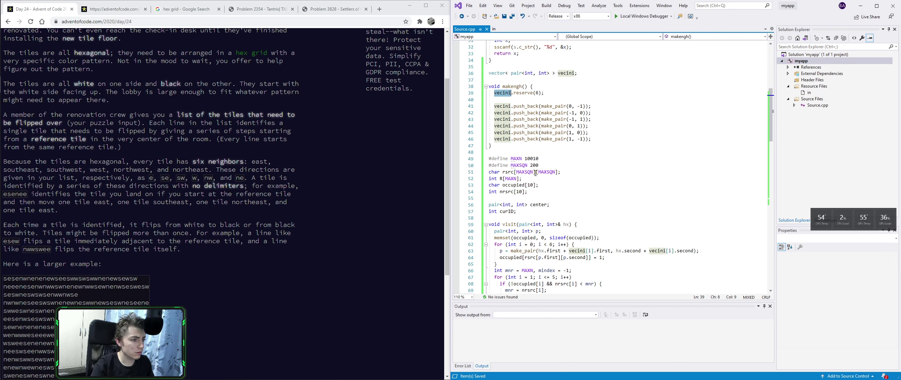
left_click(535, 154)
key("Down")
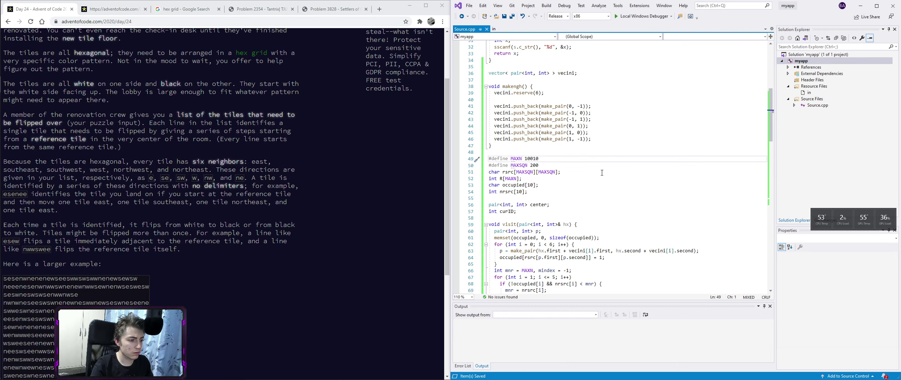
scroll(637, 202, "down", 5)
key("shift+Down")
key("shift+Down")
key("shift+Down")
key("shift+Down")
key("shift+Down")
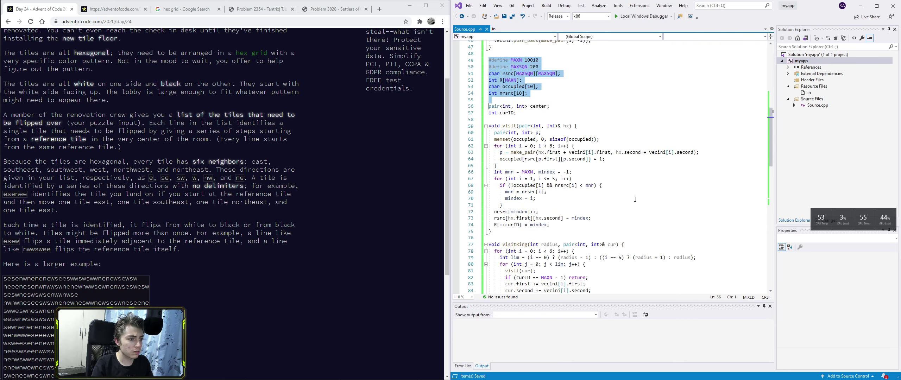
key("shift+Down")
key("shift+Down")
key("shift+Down")
key("shift+Down")
key("shift+Down")
key("shift+Down")
key("shift+Down")
key("shift+Down")
key("shift+Down")
key("shift+Down")
key("shift+Down")
key("shift+Down")
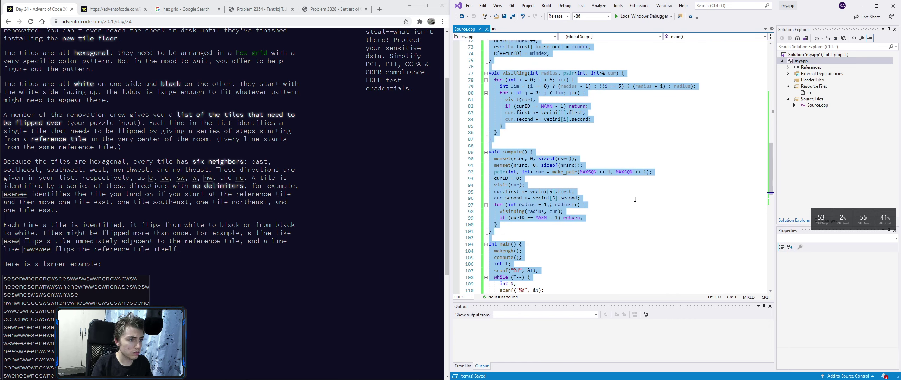
key("shift+Down")
key("shift+Down")
key("shift+Down")
key("shift+Down")
key("shift+Down")
key("shift+Down")
key("shift+Down")
key("shift+Down")
key("shift+Down")
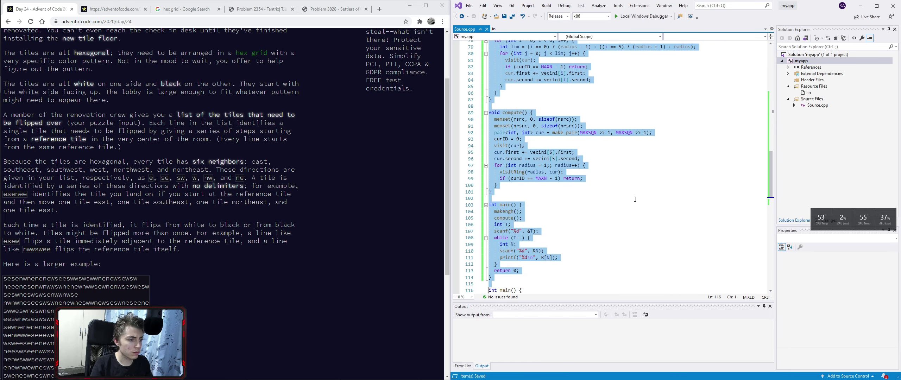
key("shift+Down")
key("shift+Down")
key("shift+Down")
key("shift+Down")
key("shift+Down")
Delete the selected old code, add makengh(); after the getAllLines line, and save
key("Delete")
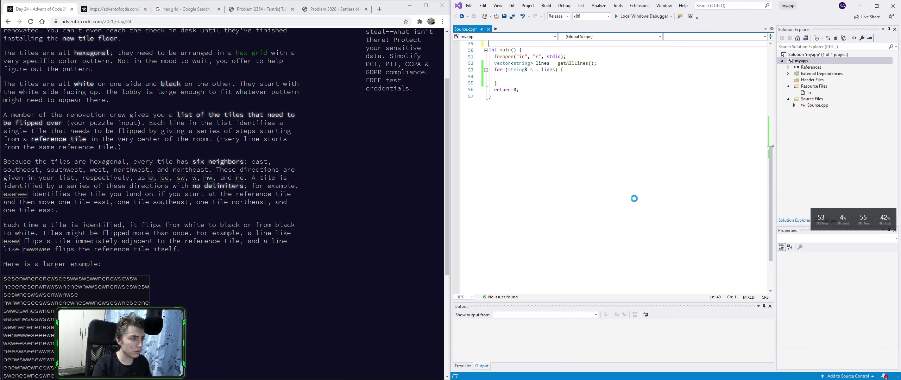
left_click(617, 162)
key("Return")
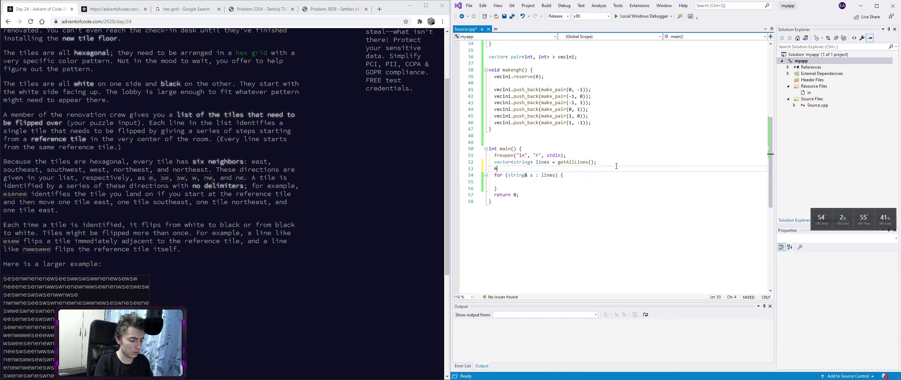
type("makengh();")
key("ctrl+s")
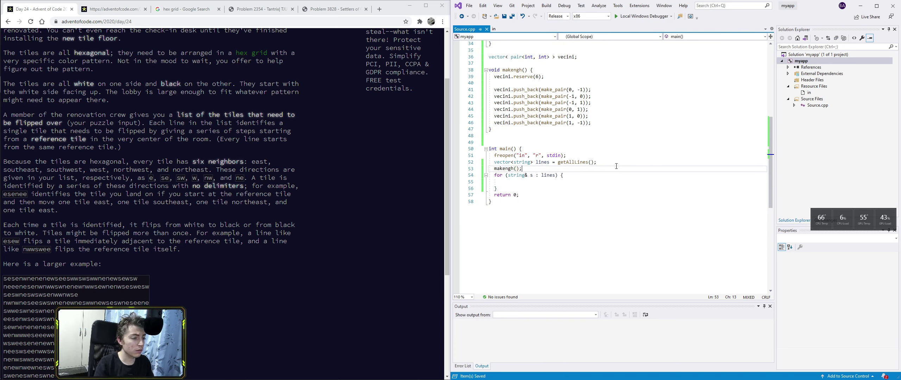
scroll(566, 136, "up", 2)
left_click(544, 222)
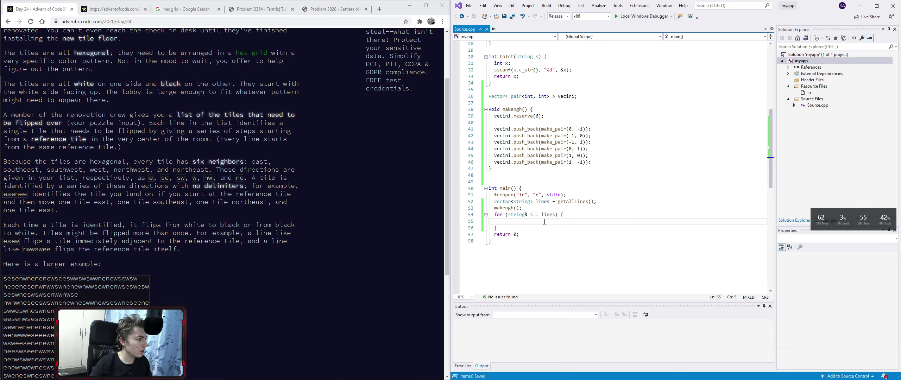
Start commenting makengh's offset lines, labelling the first ones //nw and //w
left_click(604, 129)
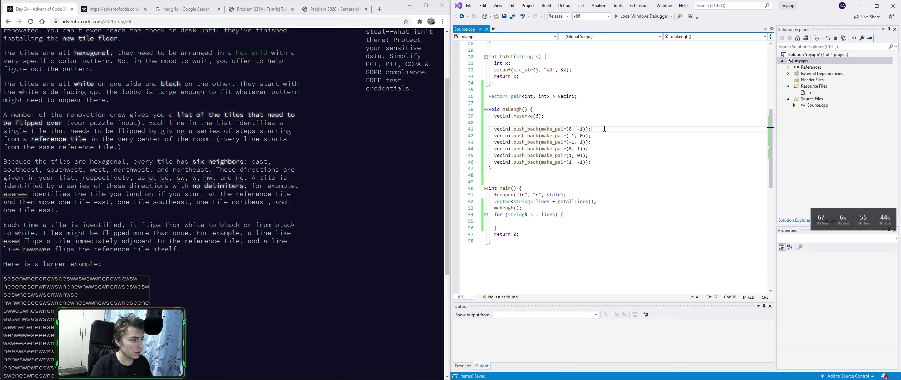
type(" //e")
key("Down")
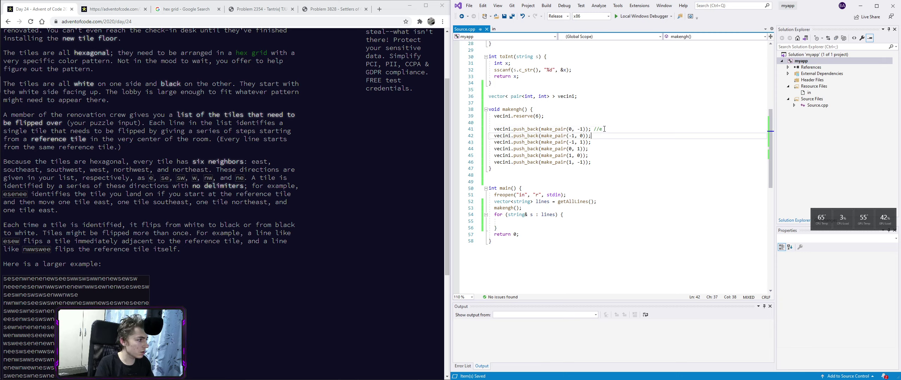
type(" //")
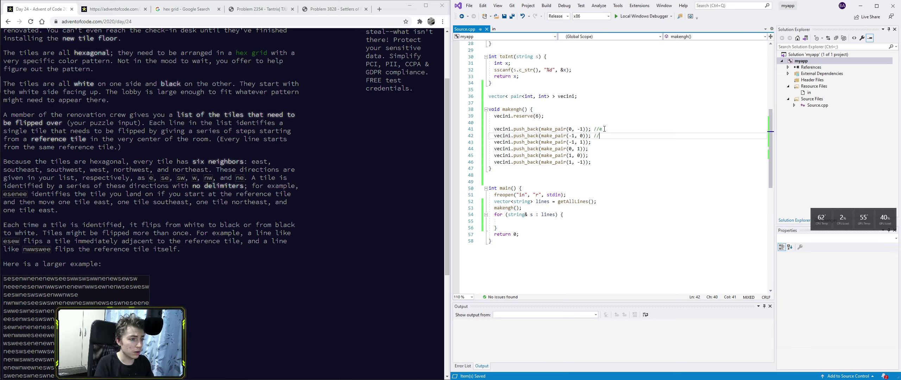
key("BackSpace")
key("BackSpace")
key("BackSpace")
key("Up")
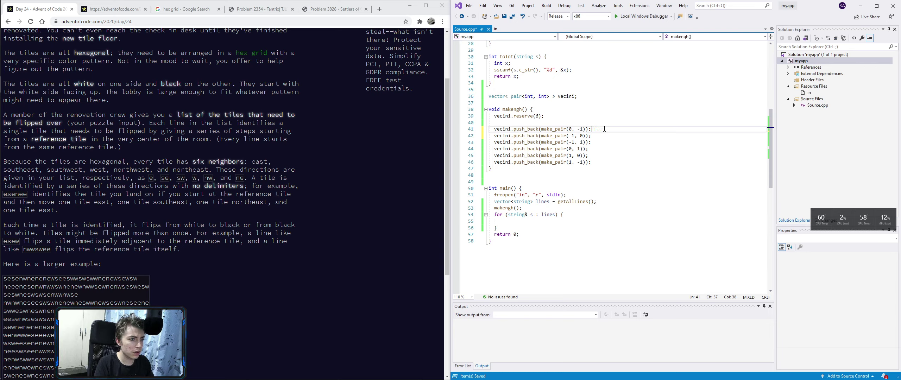
key("BackSpace")
key("BackSpace")
key("BackSpace")
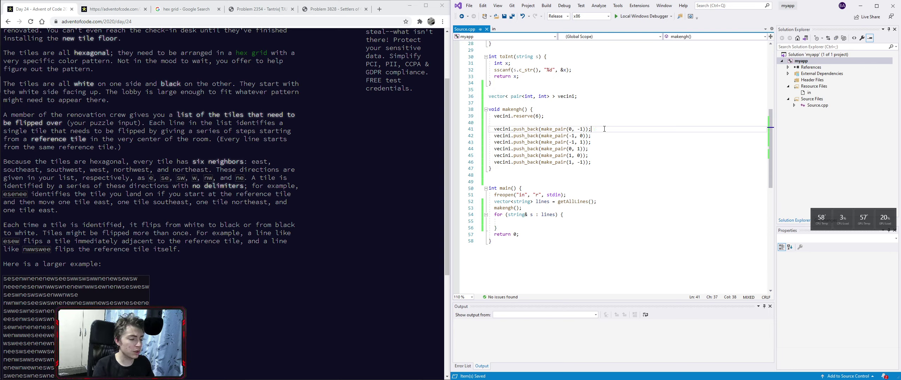
key("Down")
key("Down")
key("Down")
key("Down")
type("//")
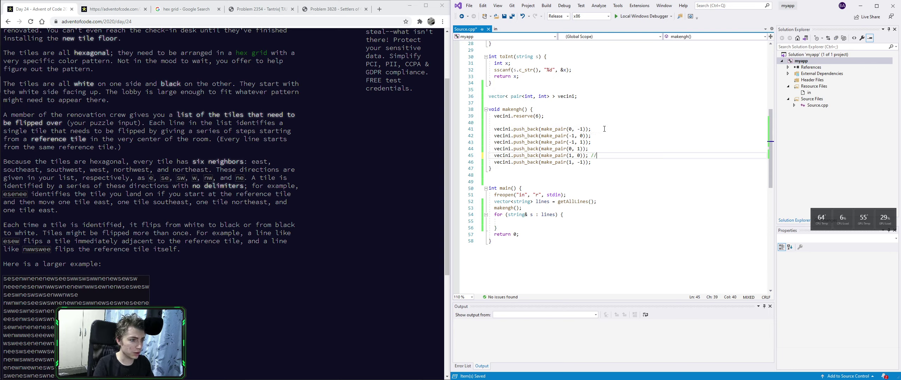
type("e")
key("Down")
type("//")
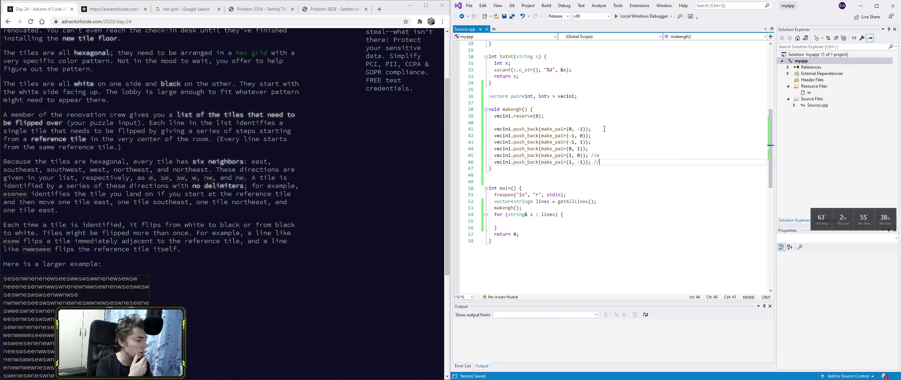
type("ne")
Add the remaining direction comments //sw, //se, //e and //ne to the other offset lines
key("Up")
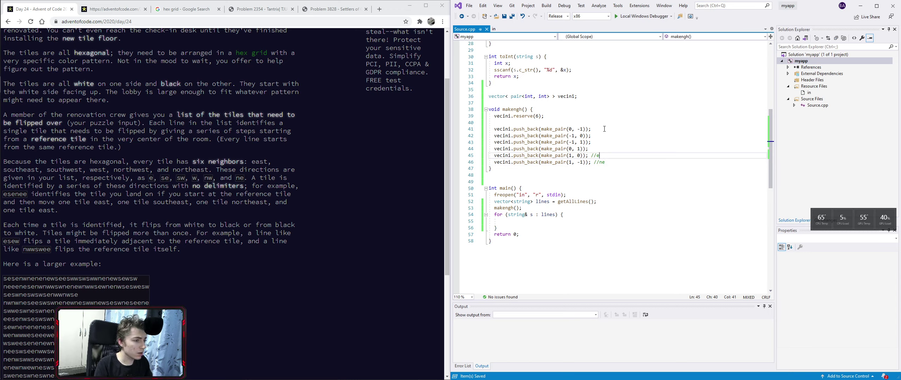
key("Up")
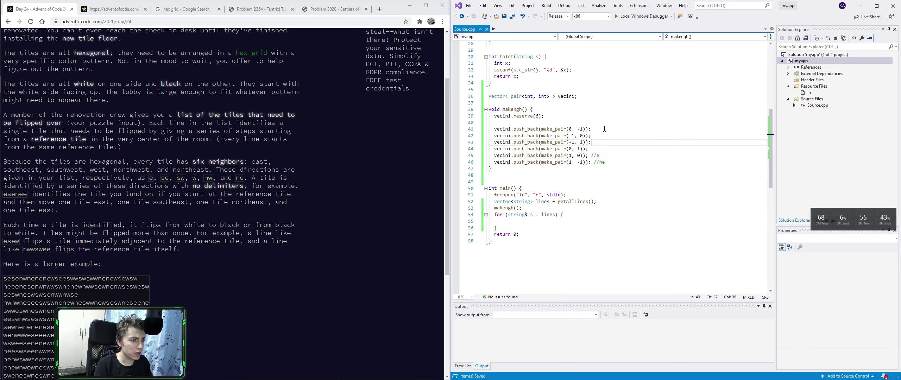
key("Down")
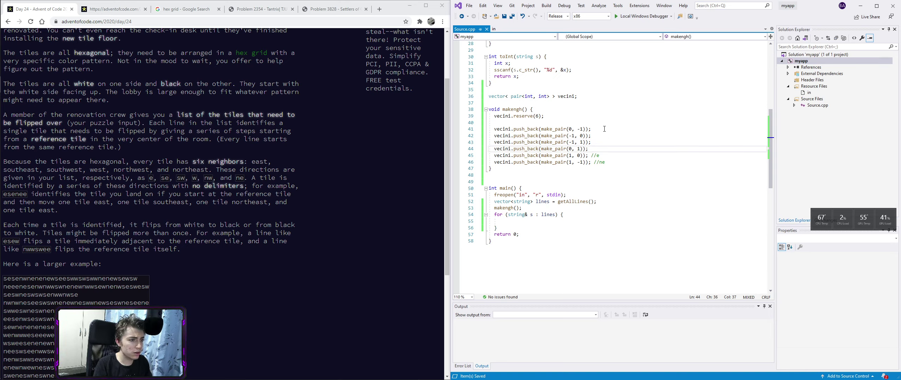
key("BackSpace")
type("//se")
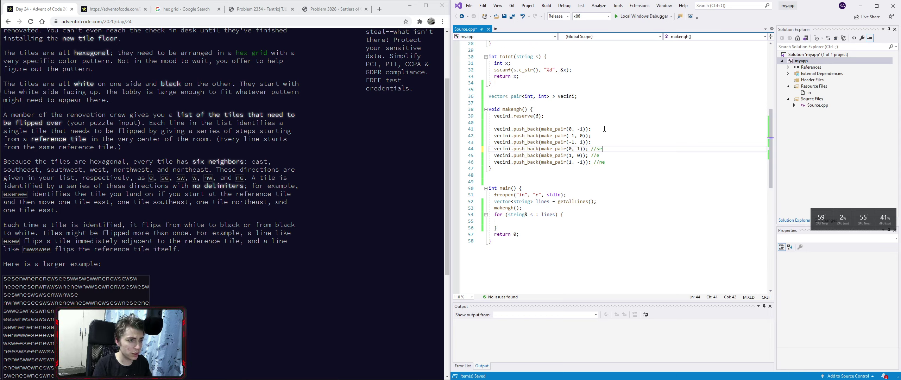
key("Up")
type("w")
key("Up")
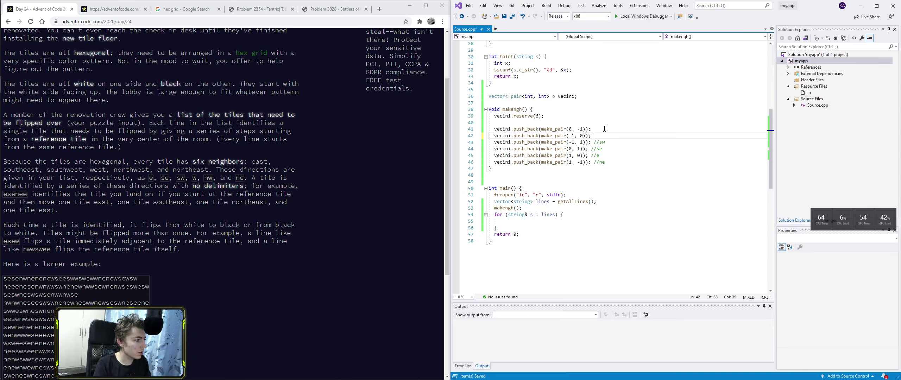
type("//w")
key("Up")
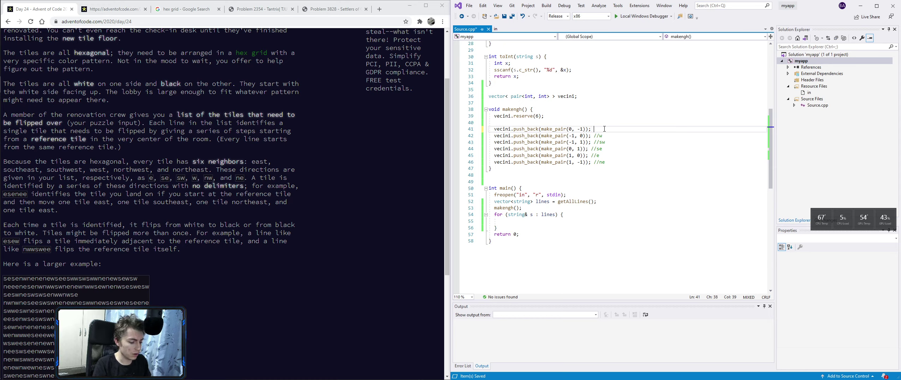
type("//nw")
key("ctrl+minus")
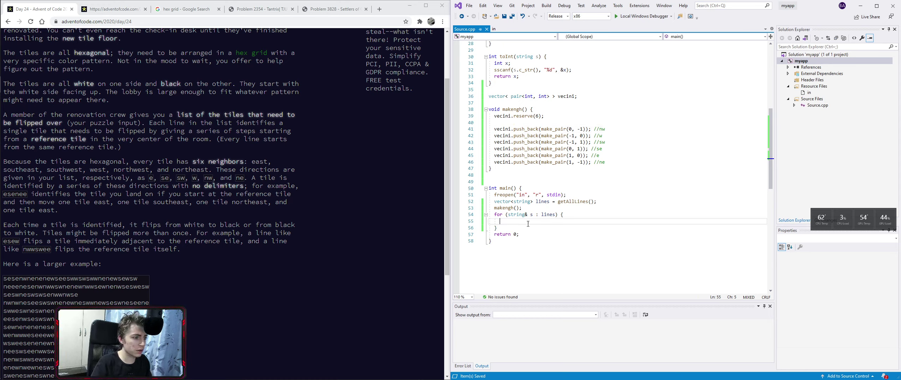
Remove the abandoned map declaration above main and save
left_click(526, 176)
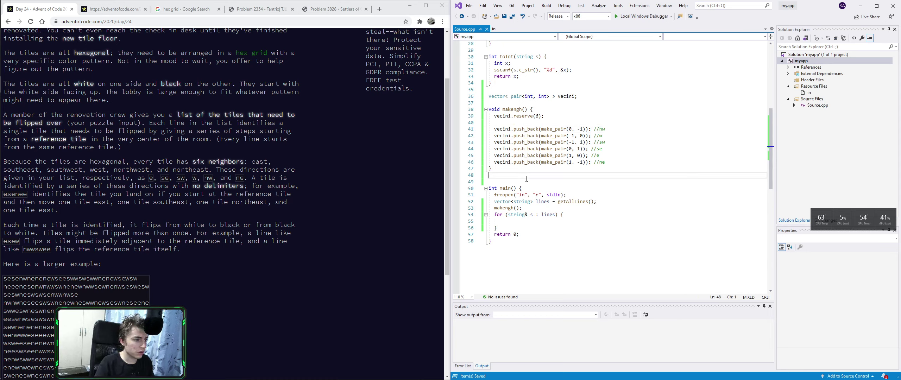
left_click(539, 182)
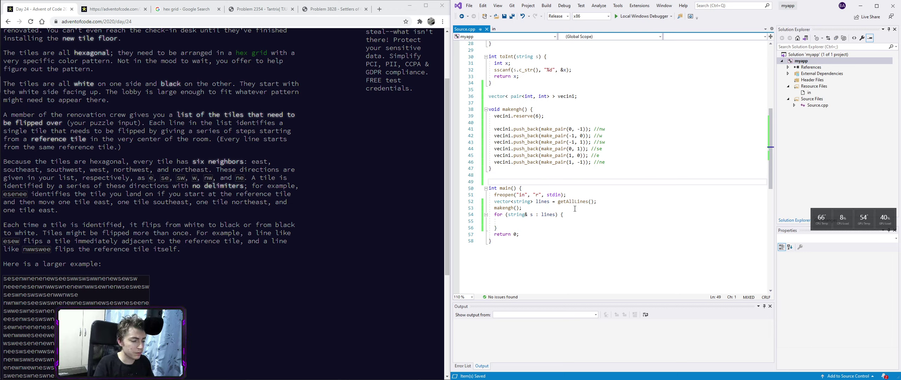
key("Return")
type("map")
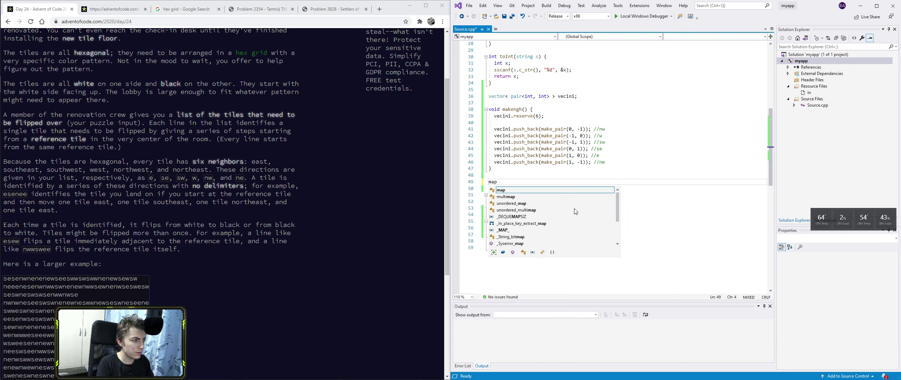
key("BackSpace")
key("BackSpace")
key("BackSpace")
key("ctrl+s")
Inside the lines loop, add for (int i = 0; i < (int)s.size(); ++i) with an if(s[i] == 'e') check
left_click(534, 214)
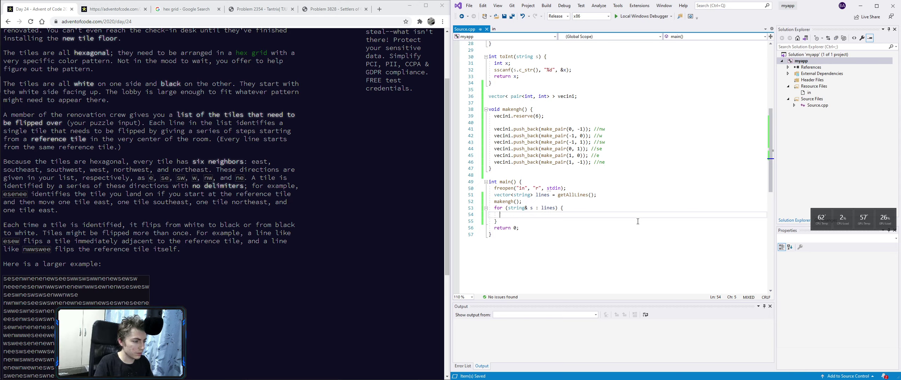
left_click(561, 208)
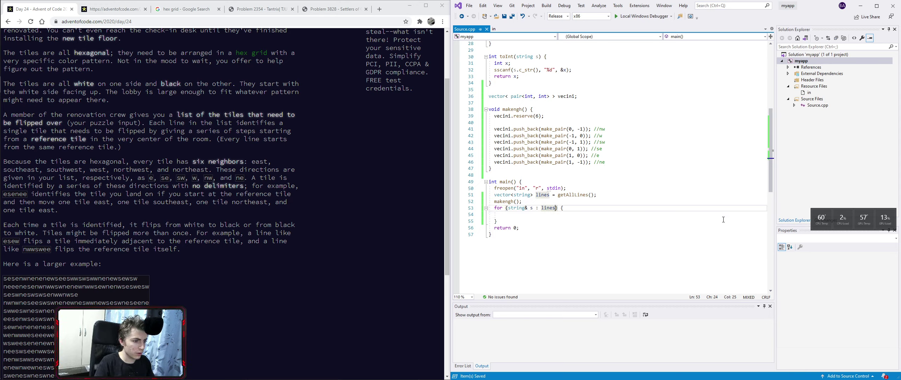
key("shift+Home")
type("for(int")
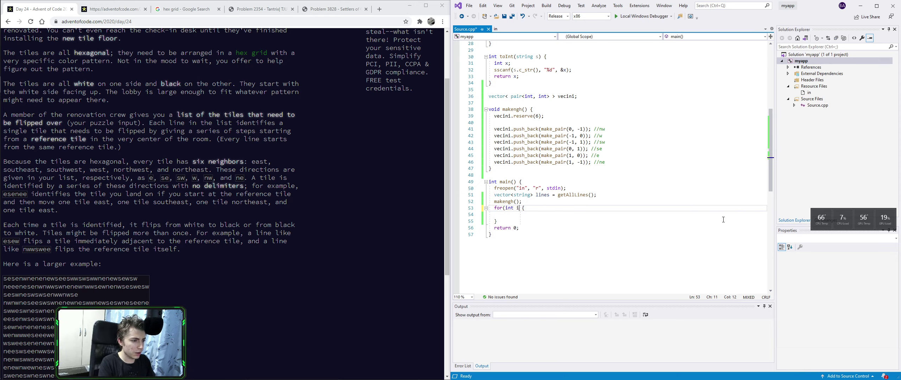
type(" i=")
key("ctrl+z")
key("ctrl+z")
key("ctrl+s")
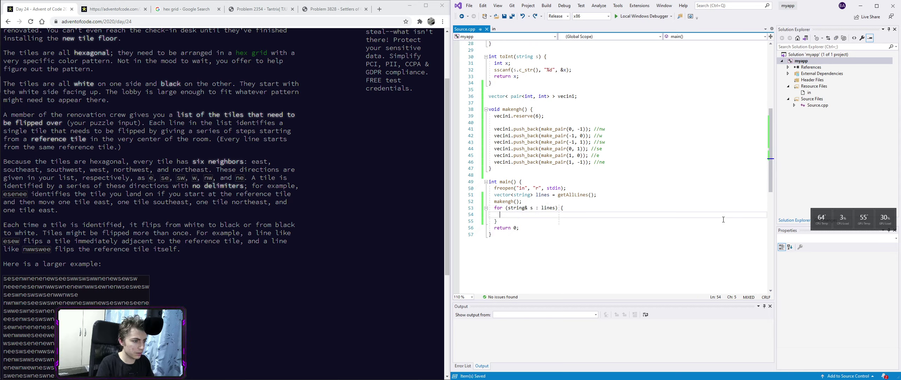
type("for(int i=0")
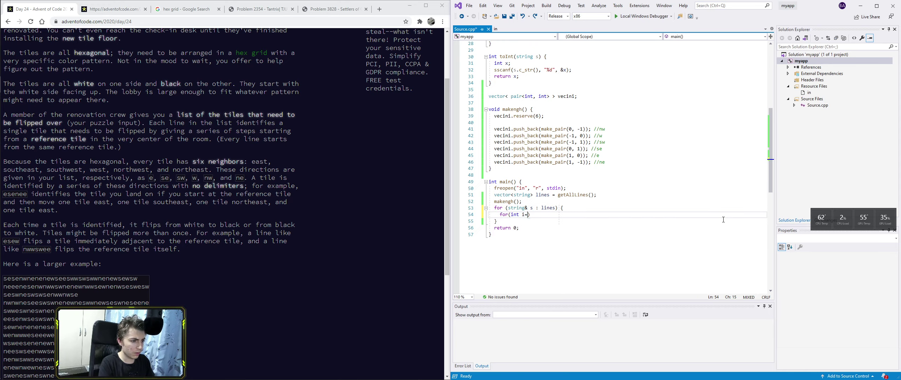
type("; i<")
type("(int)s.si")
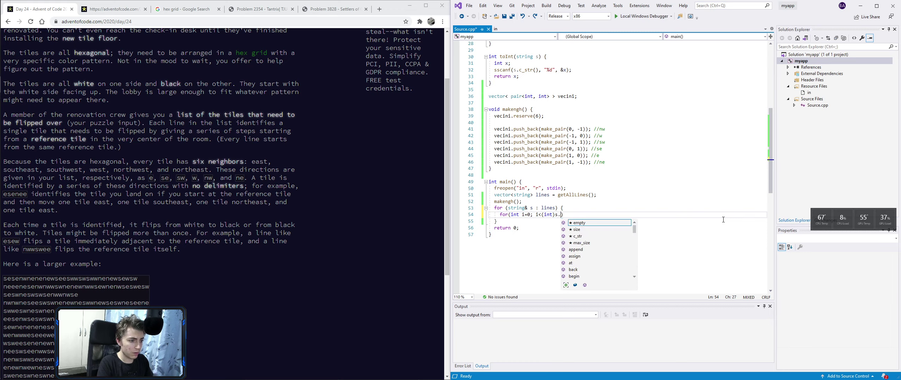
type("ze(); ++i) {")
key("Return")
key("ctrl+s")
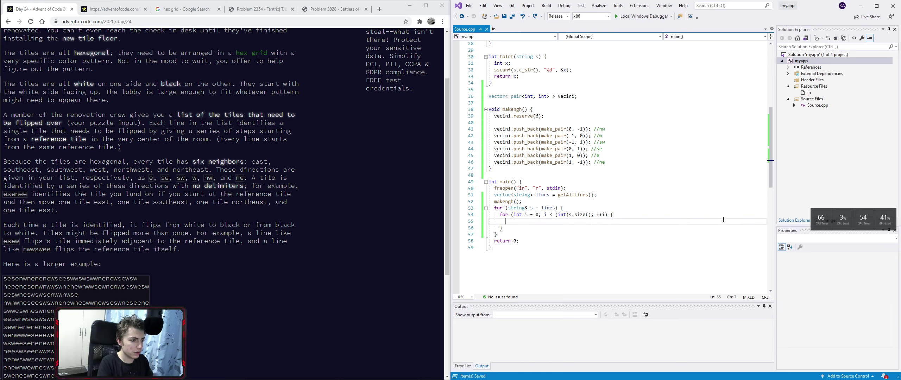
key("Up")
key("End")
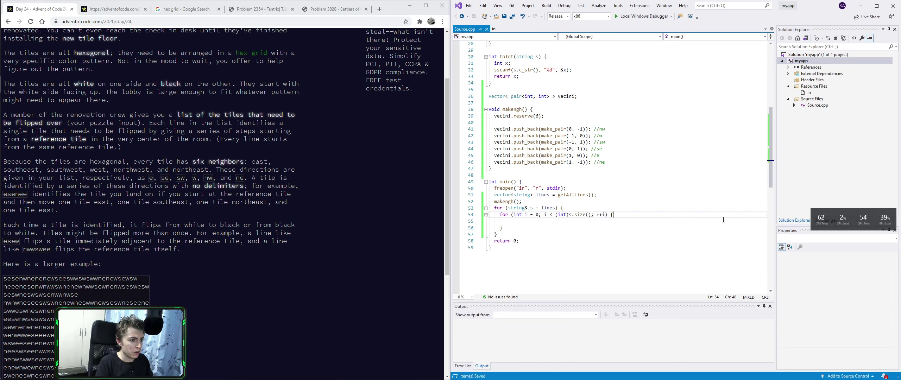
key("Down")
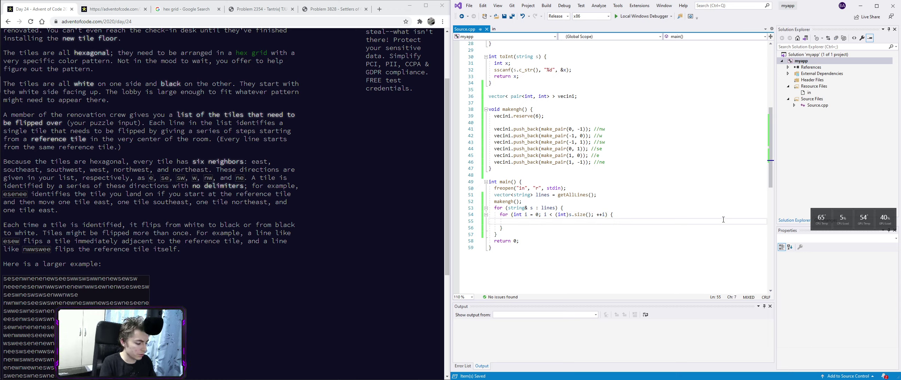
type("if(")
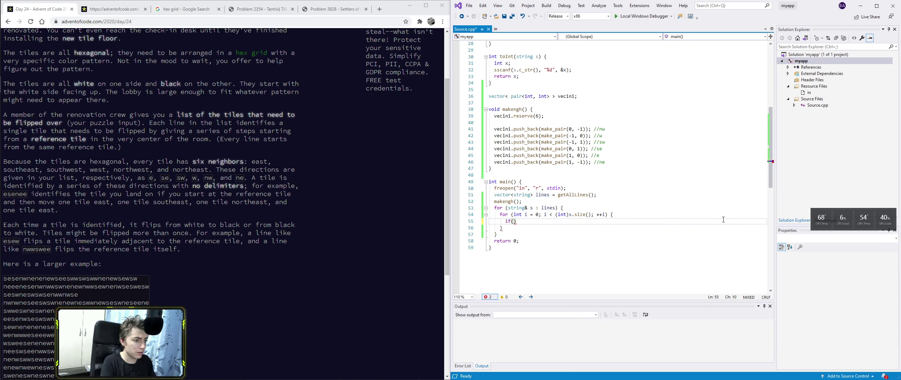
type("s[i] == 'e'")
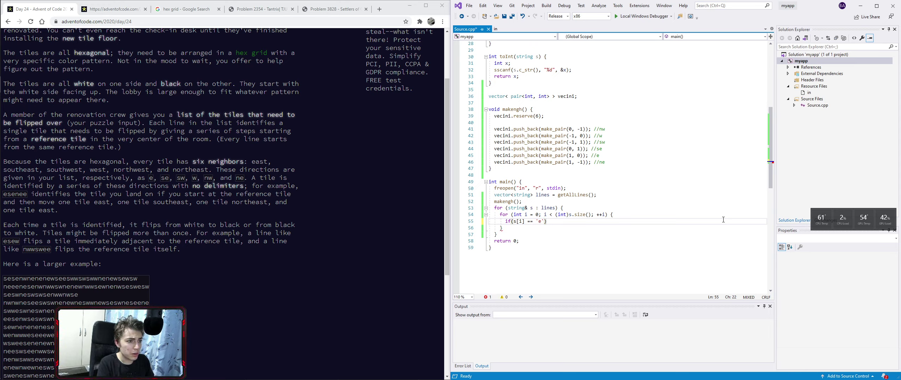
Number the six neighbour direction comments 0 to 5
left_click(704, 127)
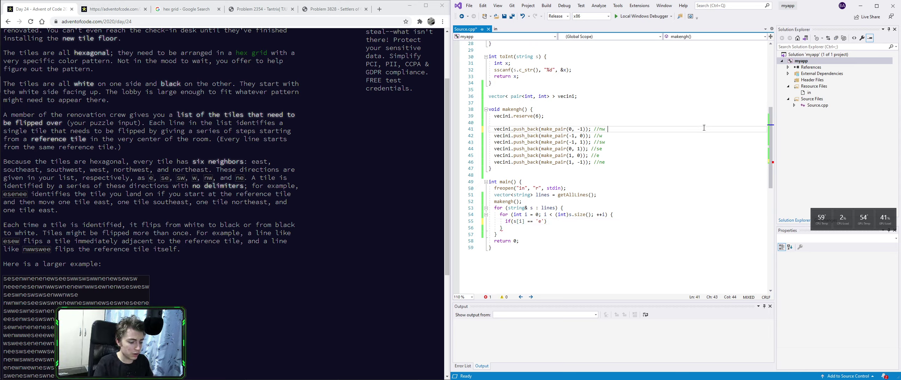
type("0")
key("Down")
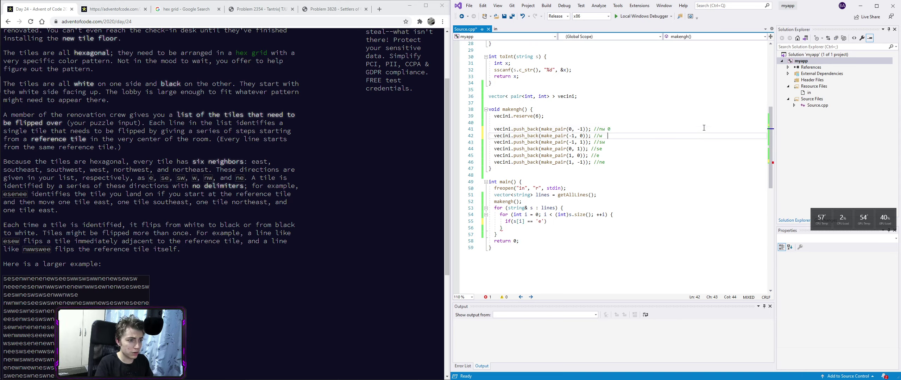
type("1")
key("Down")
type("2")
key("Down")
type("3")
key("Down")
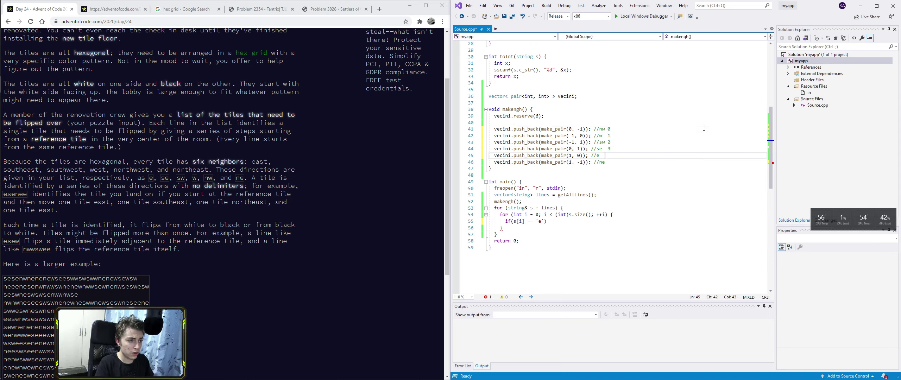
type("4")
key("Down")
key("Down")
key("Down")
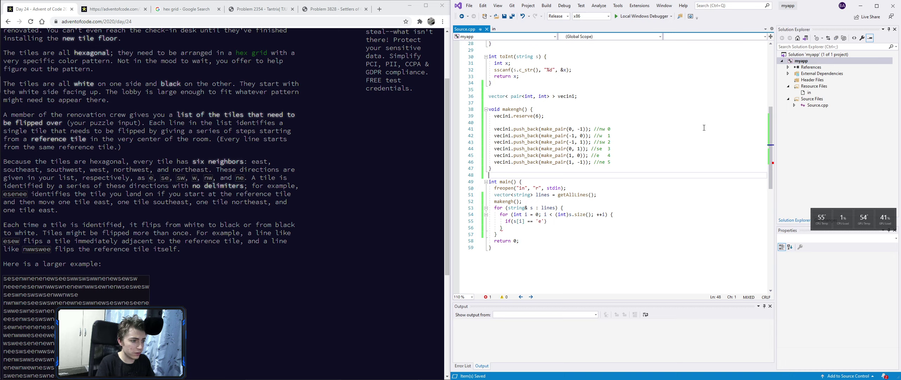
key("Down")
key("Down")
key("Down")
key("Down")
key("Down")
key("Return")
type("pii ")
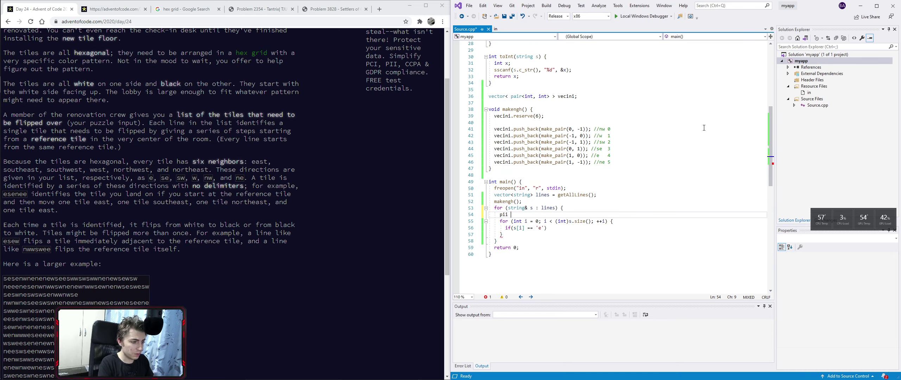
type("cur = mp(0")
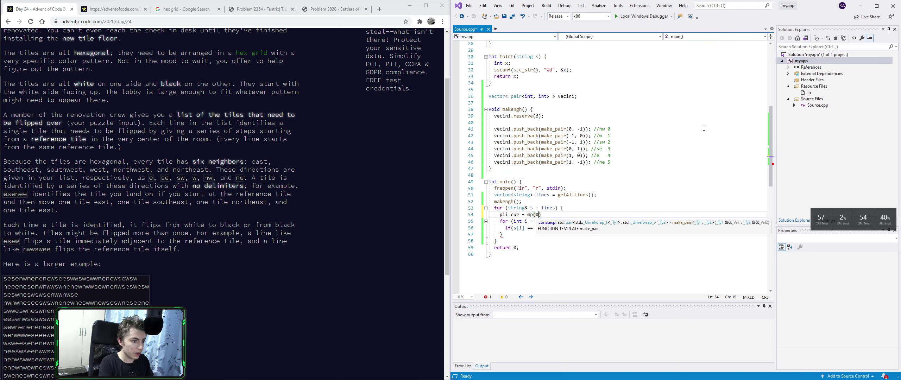
type(", 0);")
Declare the current position pair and the flipped-tile set in main
key("ctrl+s")
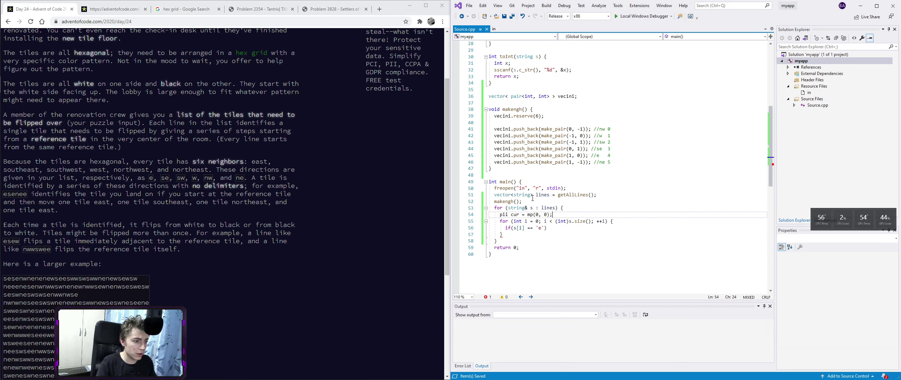
left_click(537, 200)
key("Return")
type("se")
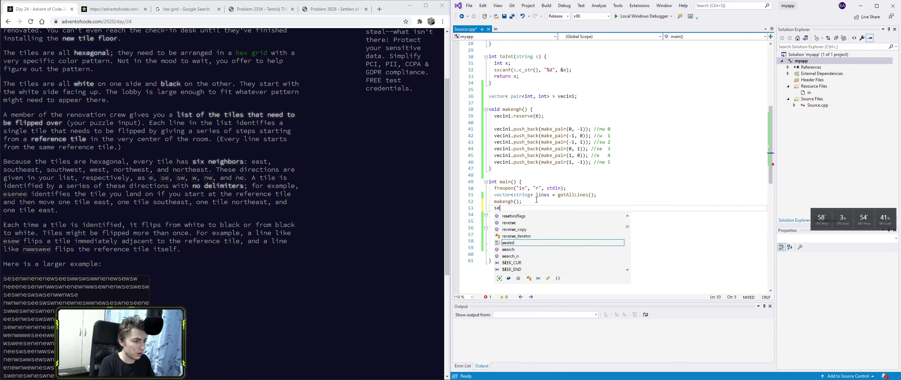
type("t<int> fli")
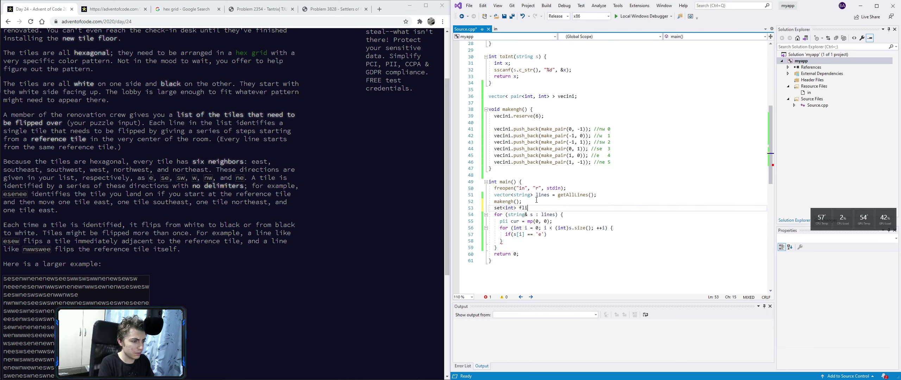
type("pped;")
key("Down")
key("Down")
key("Down")
key("End")
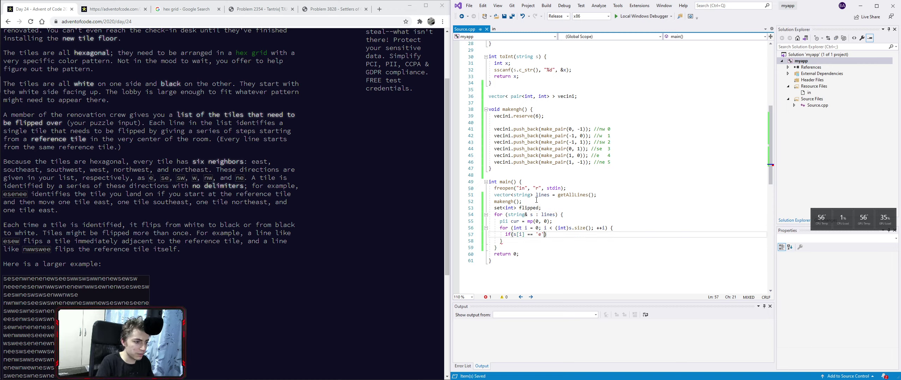
key("ctrl+s")
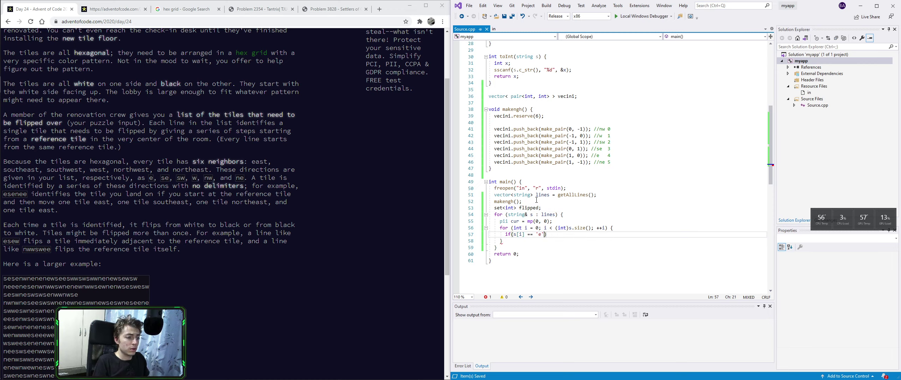
After the loop, print the flipped set's size and save
key("Down")
key("Return")
type("printf(")
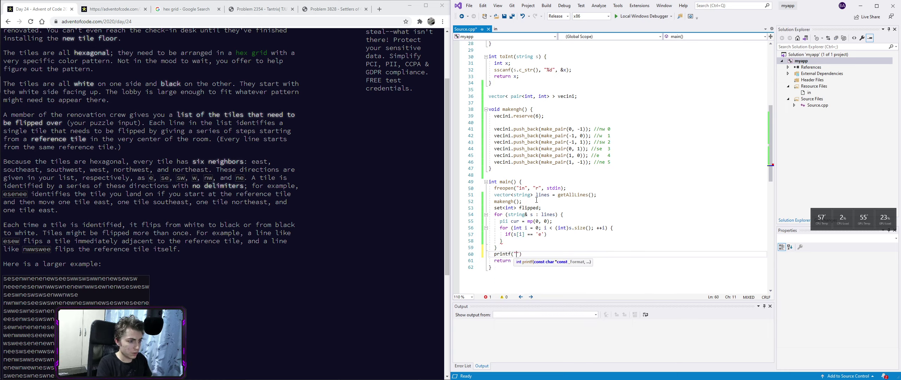
type("\"%d\\n\", (in")
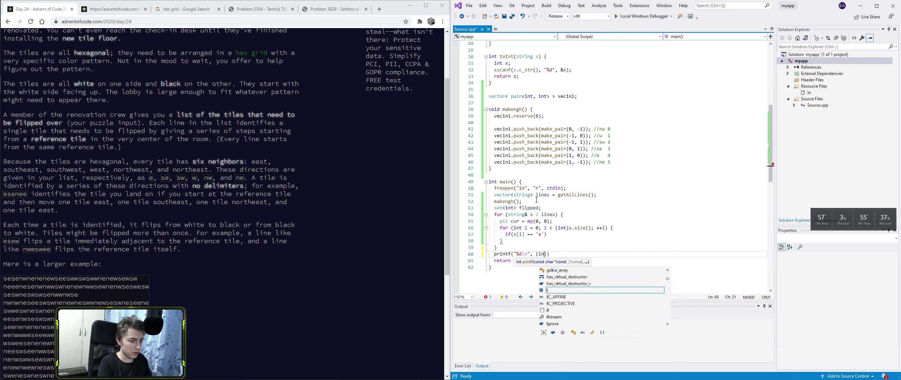
type("t)flipped.size());")
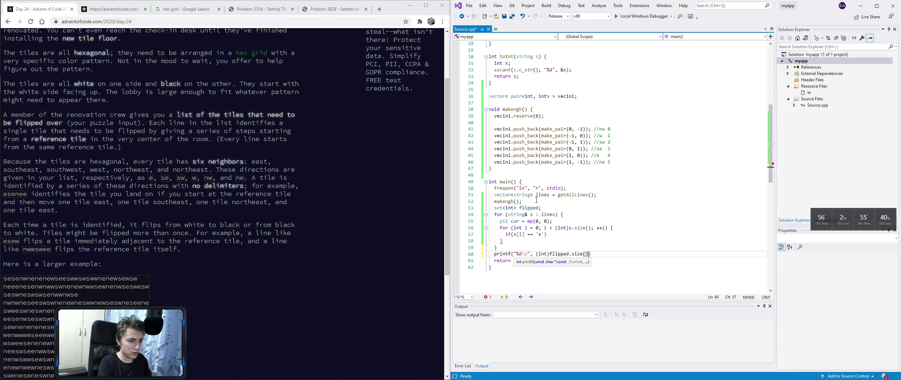
key("ctrl+s")
key("Up")
key("Up")
key("Up")
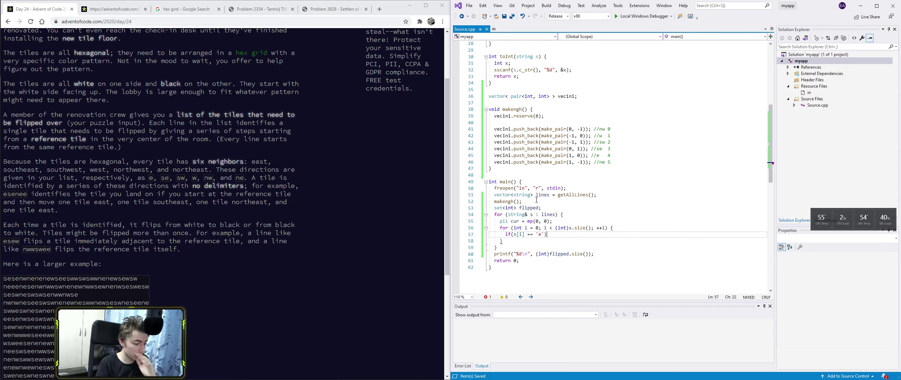
Declare pii delta = mp(0, 0) and set delta = vecini[4] for the 'e' case
key("ctrl+Return")
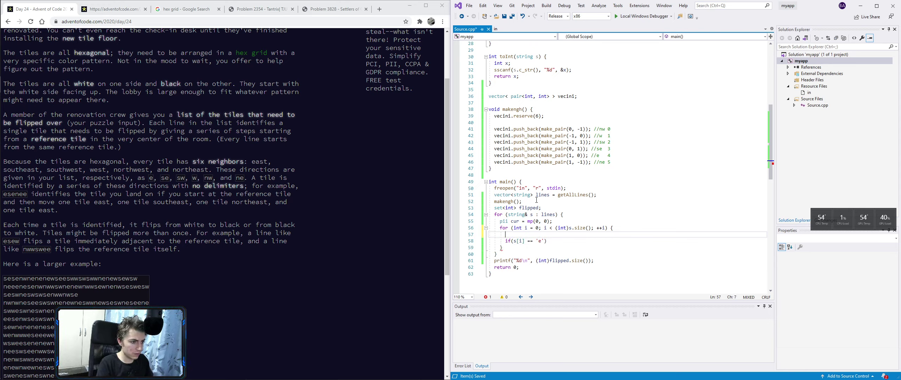
type("pii delta = mp(")
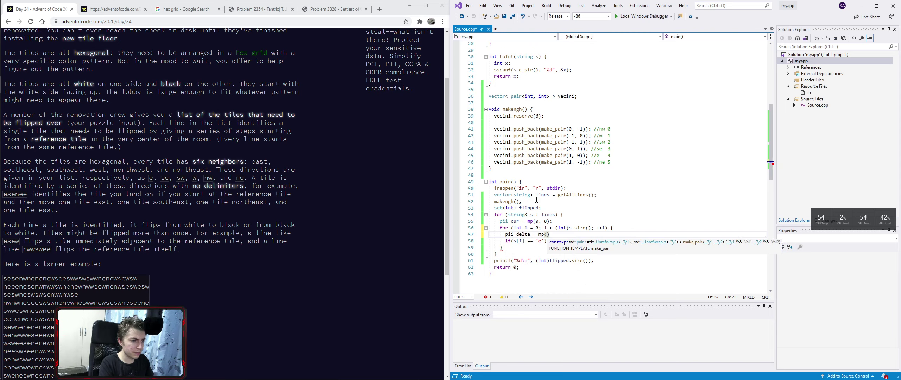
type("0, 0")
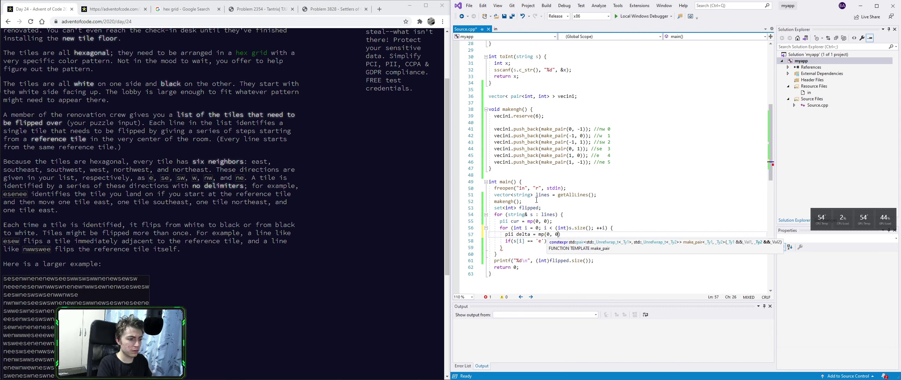
key("BackSpace")
key("BackSpace")
key("BackSpace")
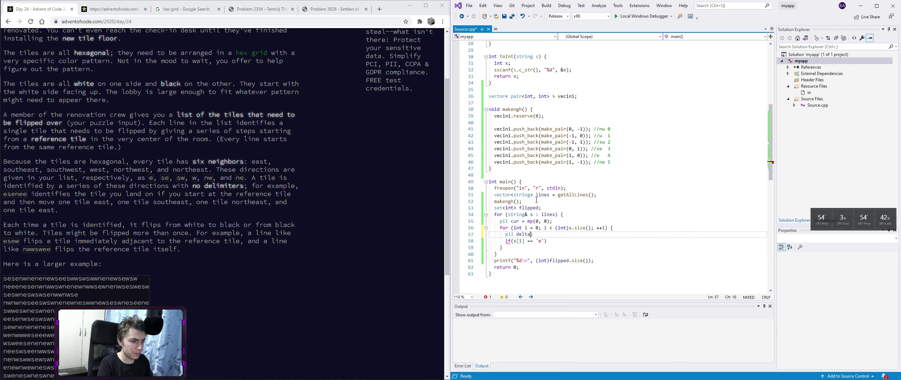
type(" = m")
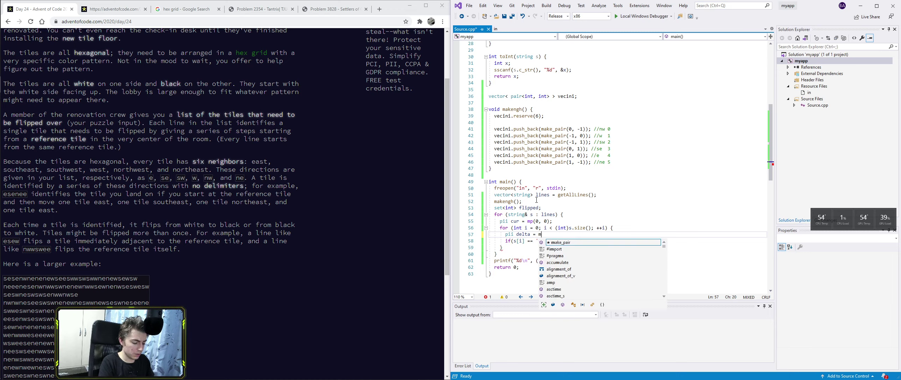
type("p(0, 0);")
key("Down")
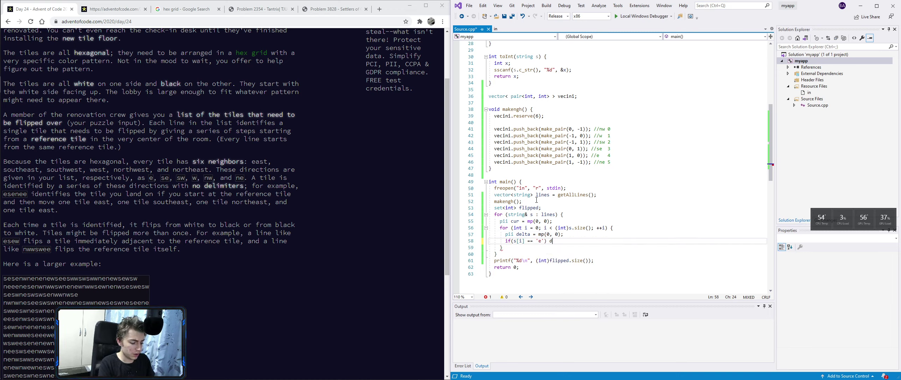
type("delta = ")
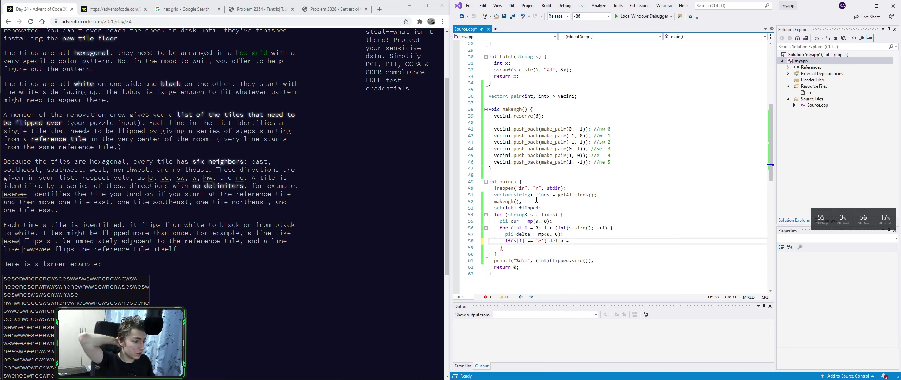
type("vecini")
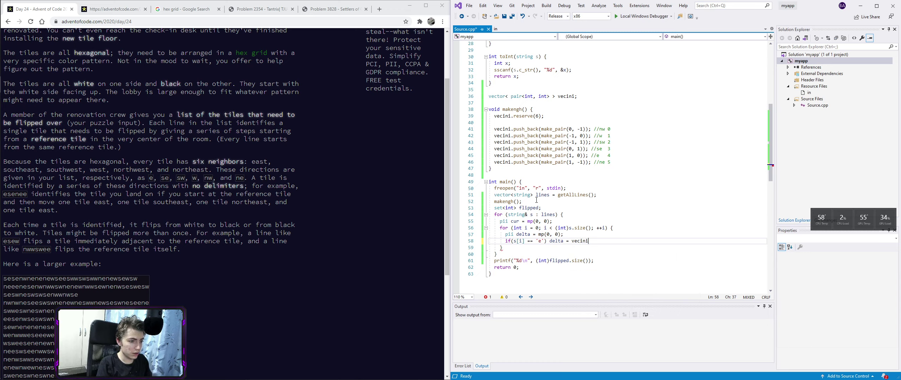
type("[4];")
key("Return")
type("else i")
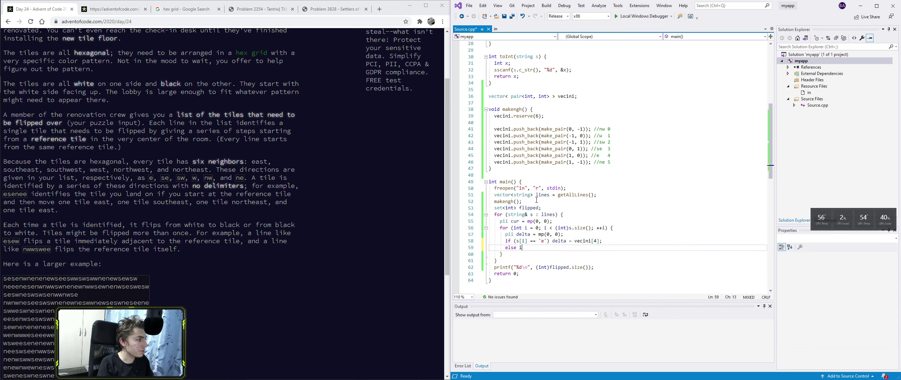
type("f(s[i] ")
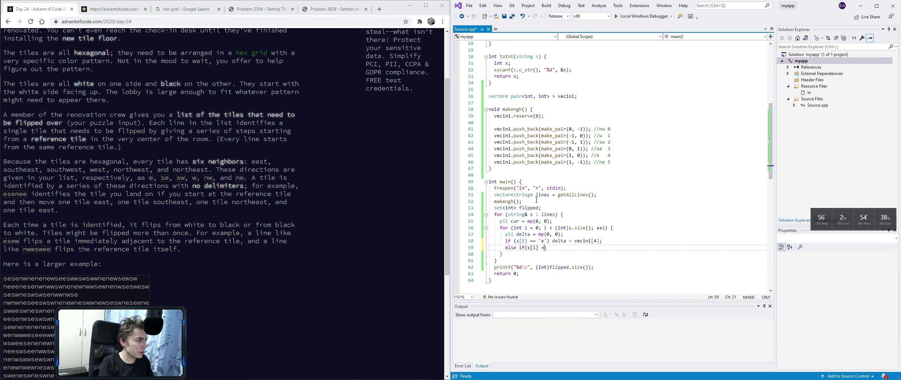
type("== s")
Add an else if (s[i] == 's') block with a nested 'e' check and ++i
key("BackSpace")
type("'s'")
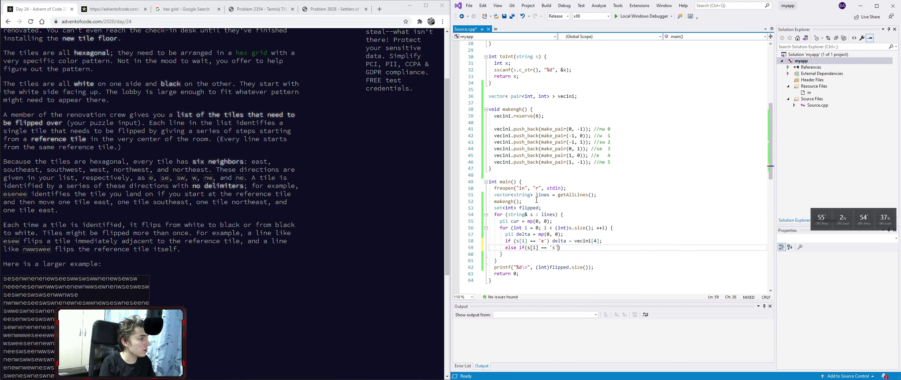
type(") {")
key("Return")
key("ctrl+s")
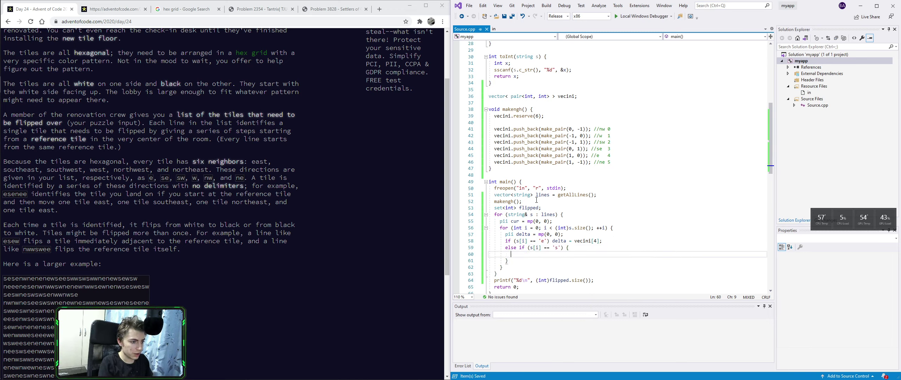
type("++i;")
key("Home")
key("Return")
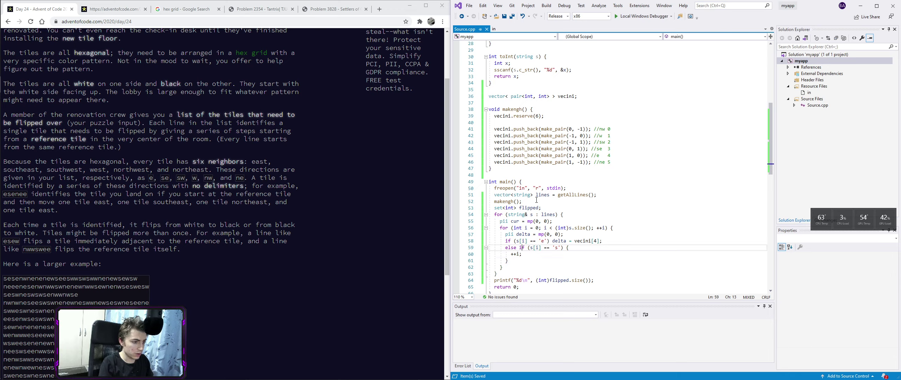
key("Up")
type("if (s[i")
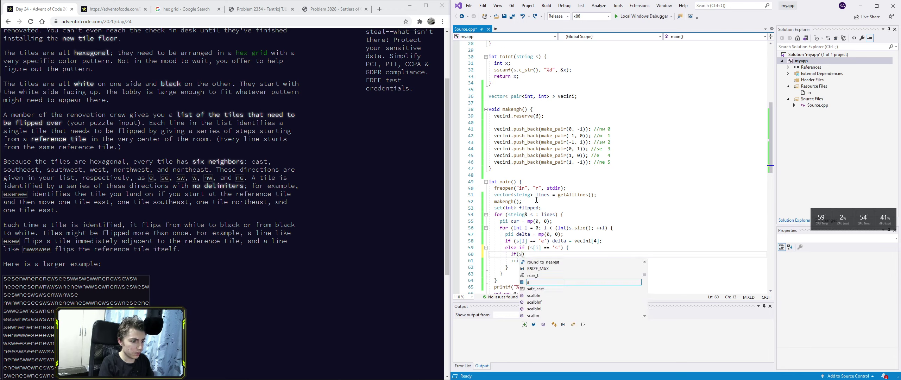
type(" +")
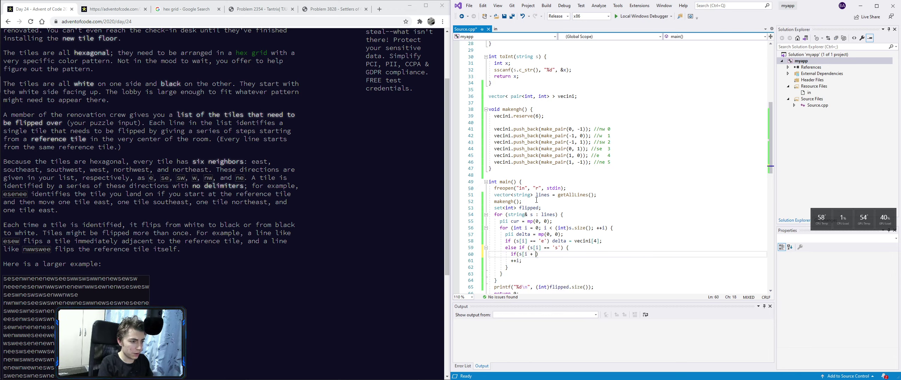
type(" 1]")
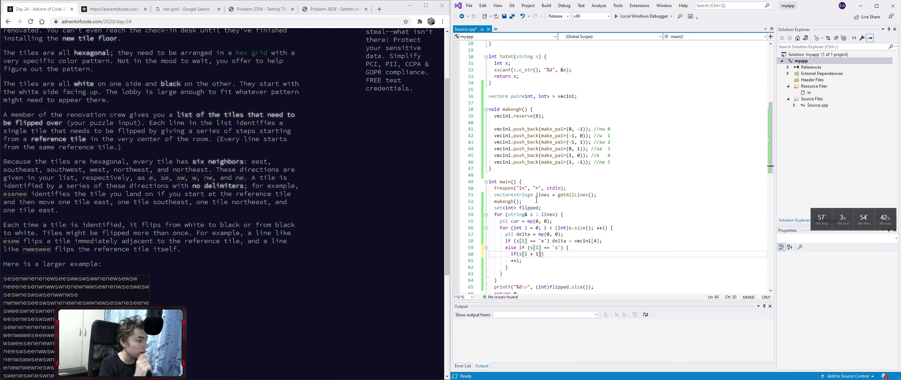
type(" == ")
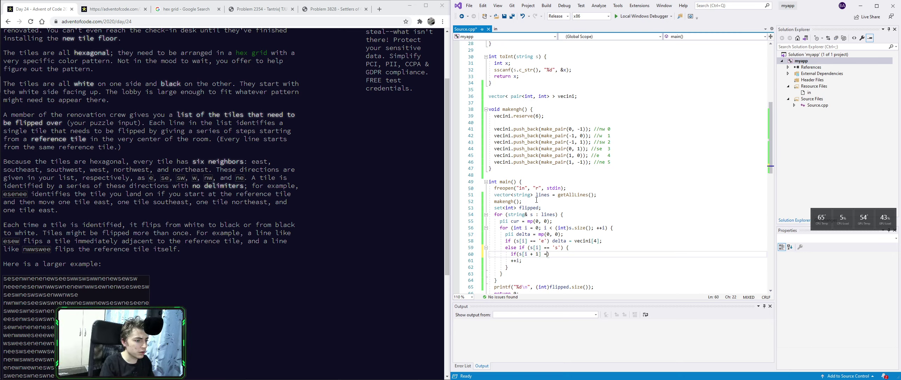
type("'e') del")
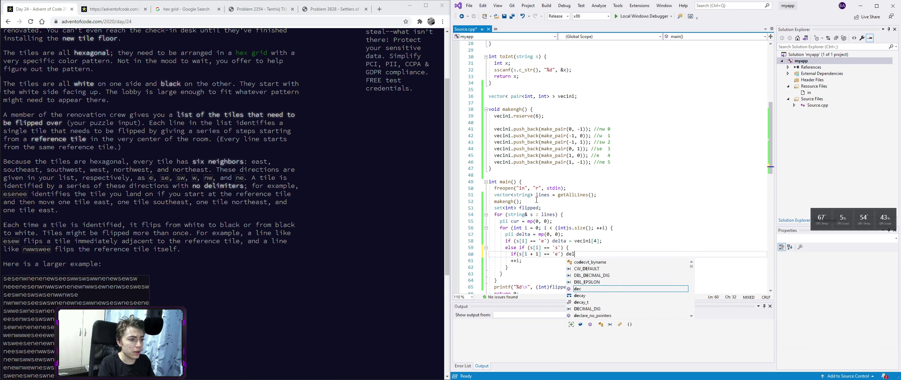
type("ta = 3;")
key("ctrl+s")
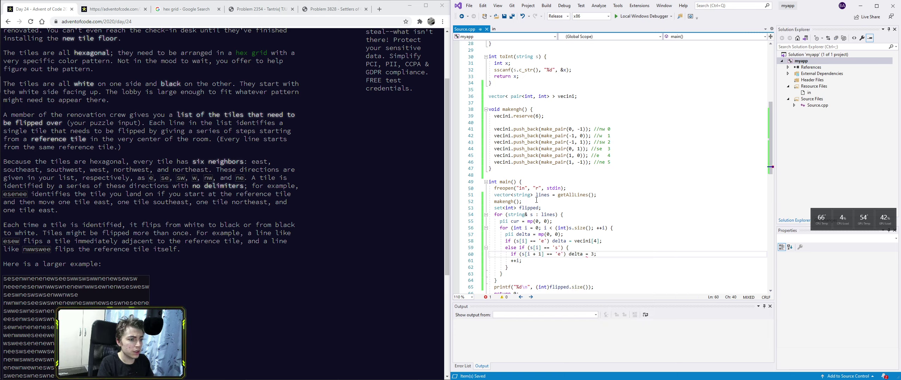
key("BackSpace")
key("BackSpace")
key("Up")
key("Up")
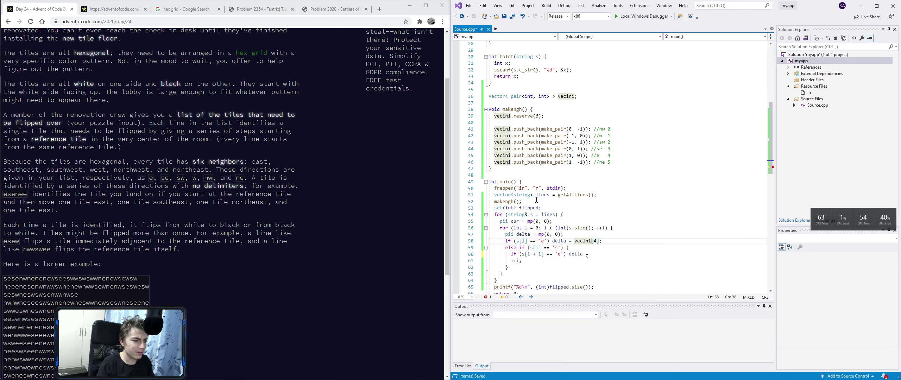
key("Up")
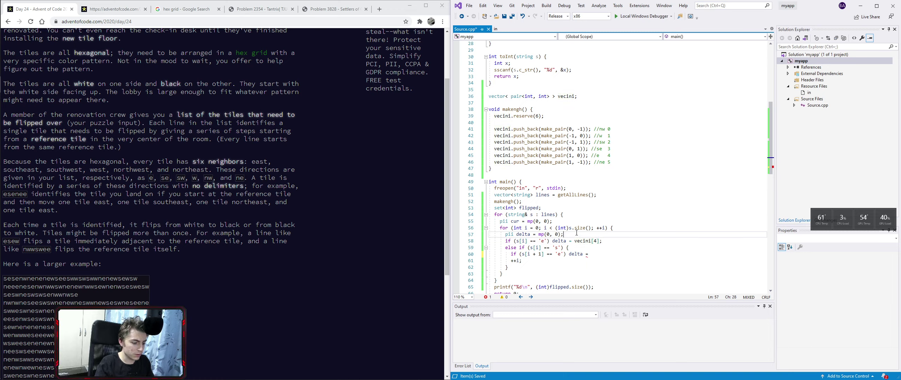
Replace the pair delta with an integer direction index di in the 'e' and 's' cases
key("shift+Home")
type("int dd")
key("ctrl+s")
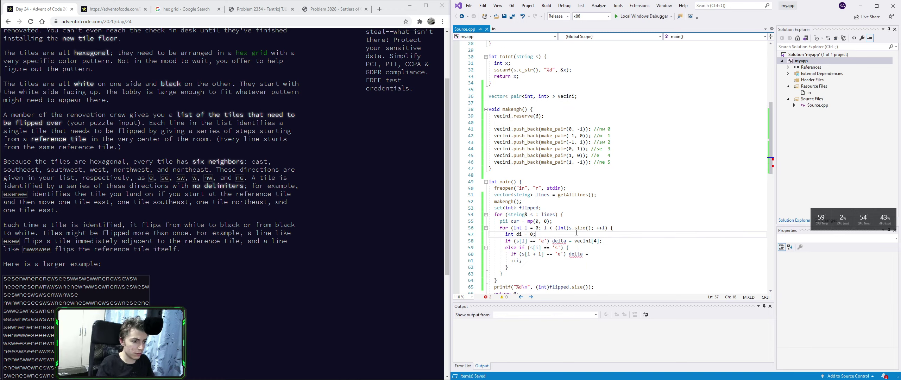
double_click(558, 241)
type("dd")
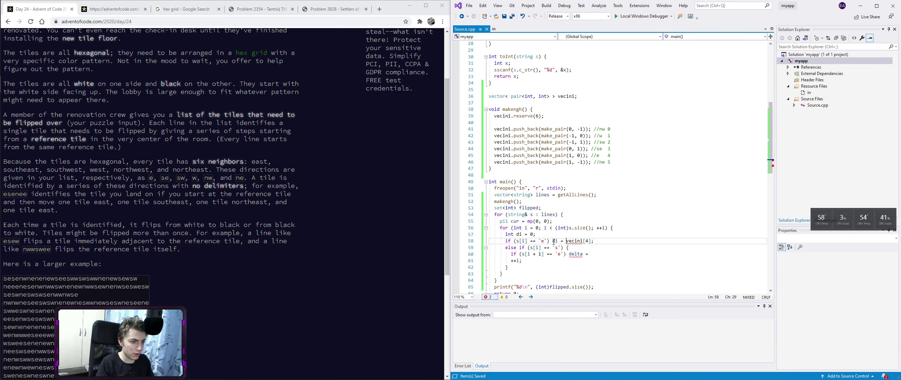
key("ctrl+shift+Right")
key("ctrl+shift+Right")
key("ctrl+shift+Right")
type("4")
key("Down")
key("Down")
key("End")
key("BackSpace")
key("BackSpace")
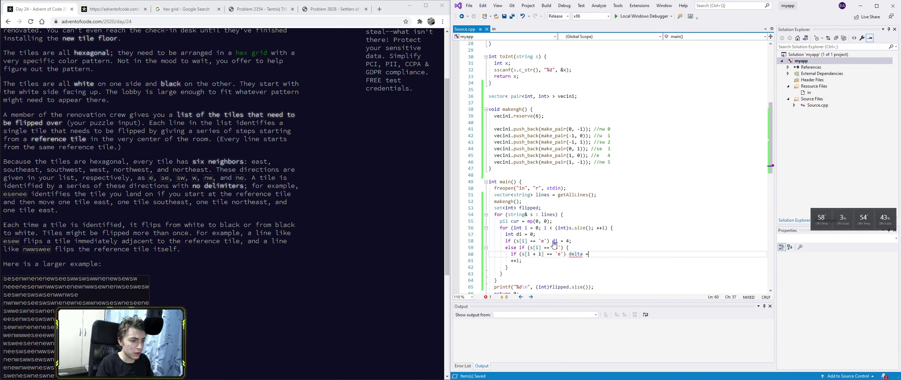
key("BackSpace")
key("BackSpace")
key("BackSpace")
type(") di = ")
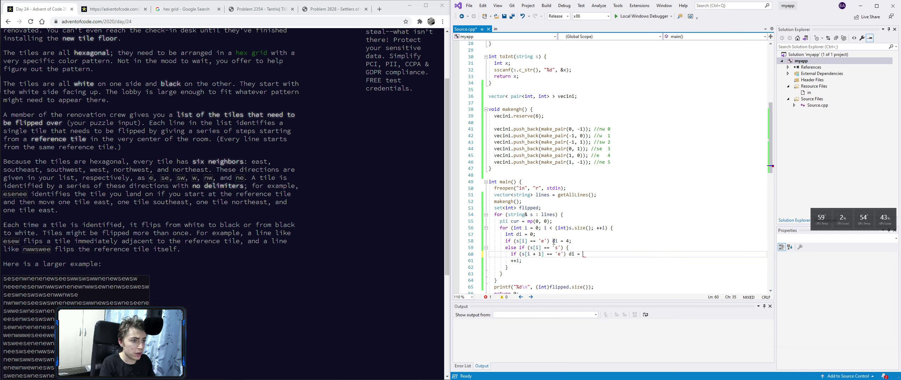
type("3;")
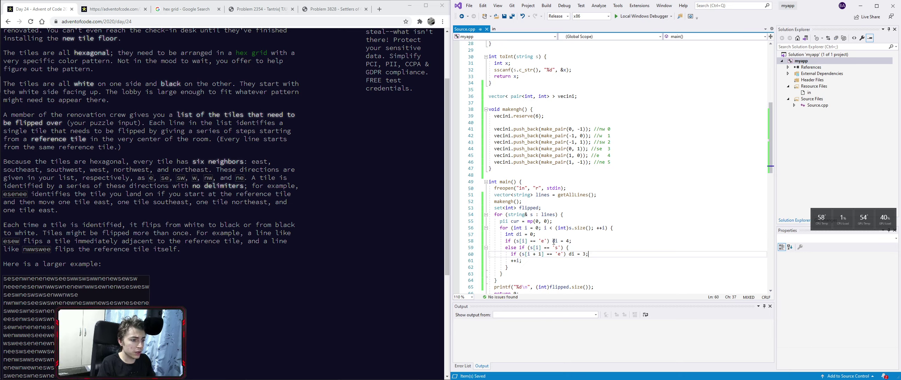
key("Return")
type("else ")
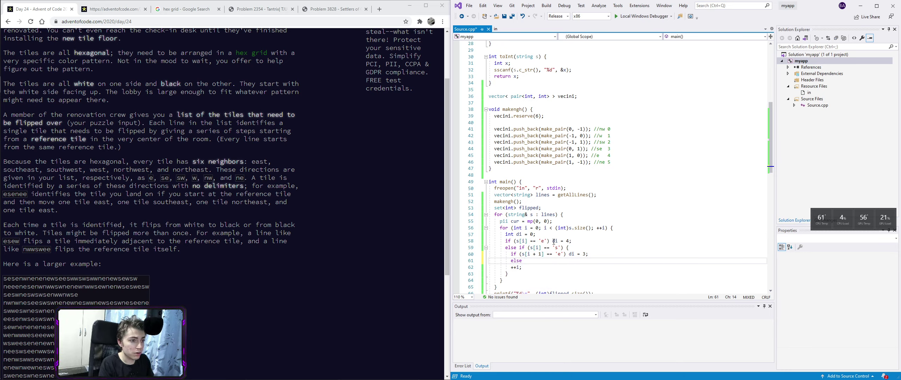
type("di = ")
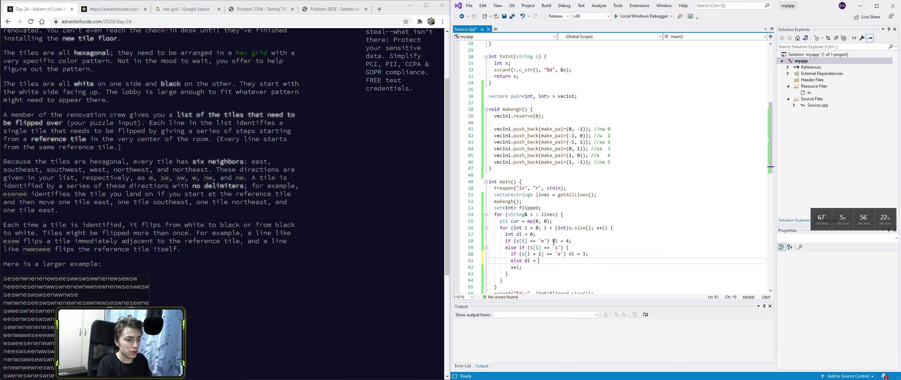
type("2;")
key("ctrl+s")
Add else if (s[i]=='w') di = 1; after the 's' block
key("Down")
key("Down")
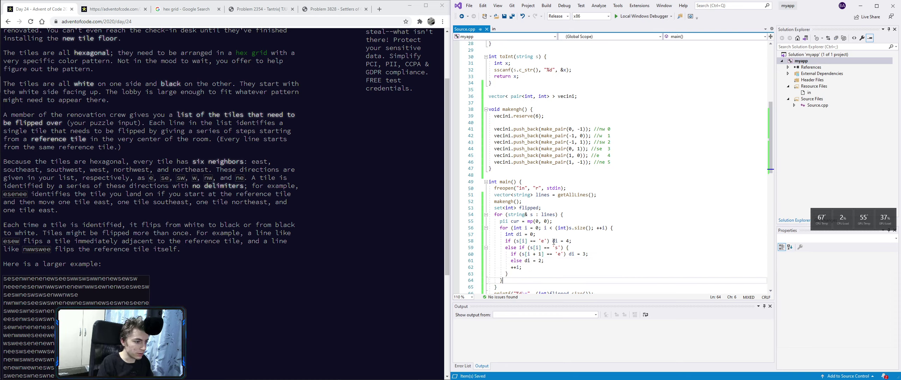
key("End")
key("Return")
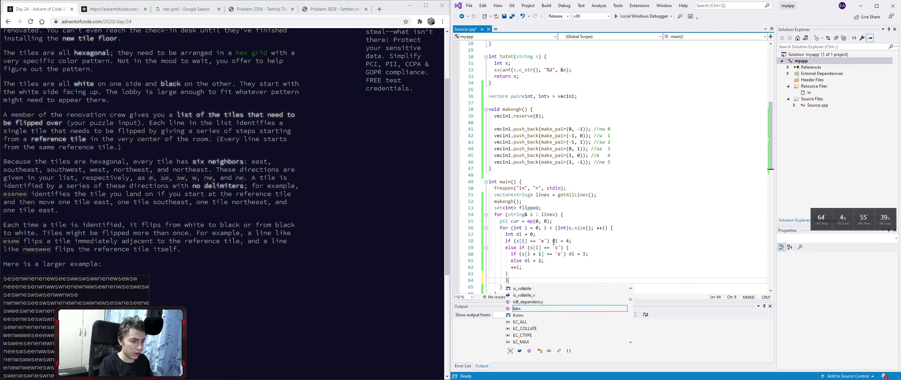
type("else if (s[i] == ")
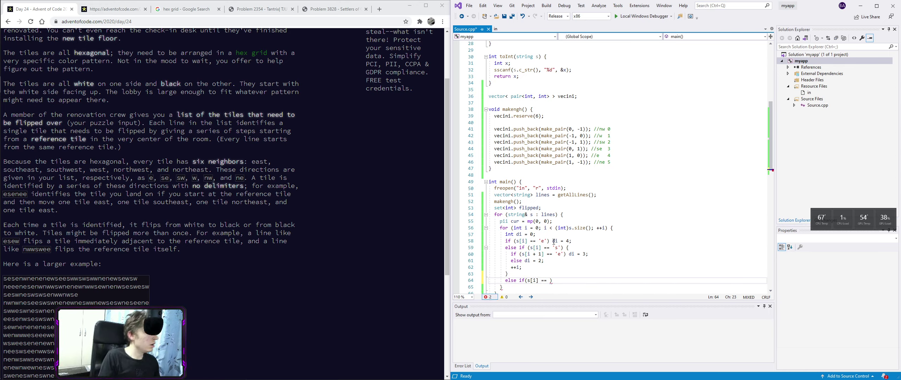
type("'w') ")
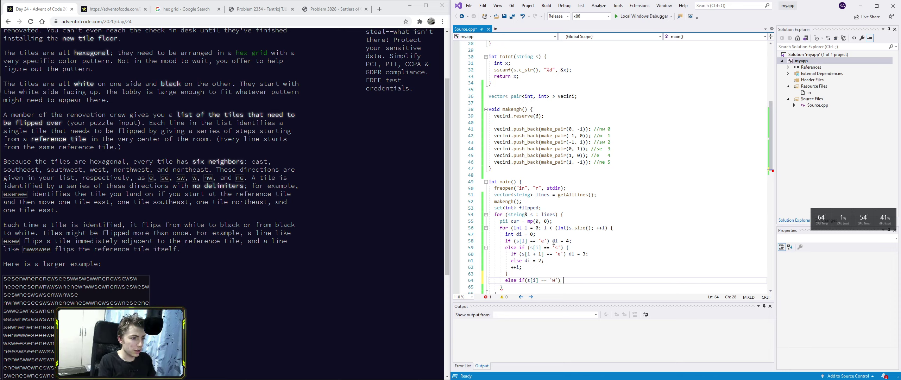
type("di = 1;")
key("ctrl+s")
key("Return")
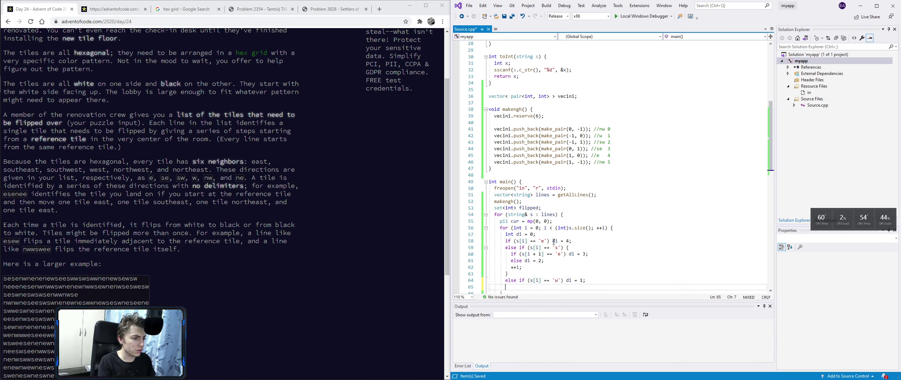
type("else")
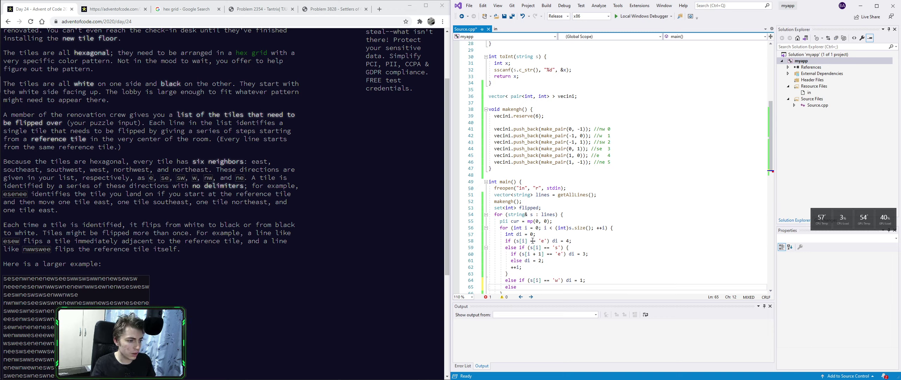
scroll(552, 195, "down", 1)
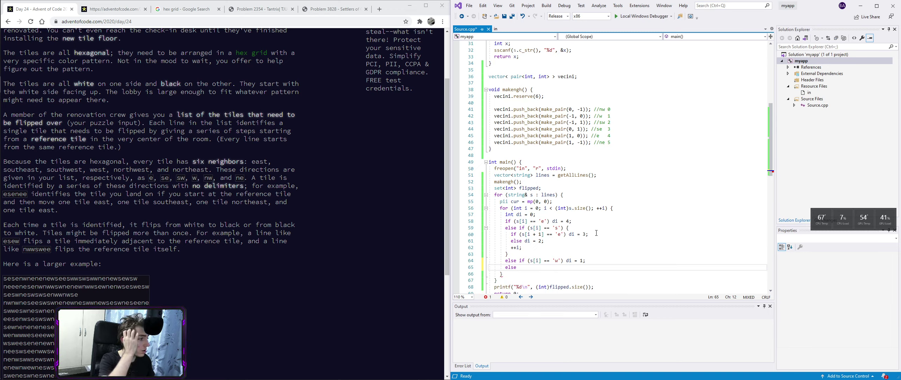
type("{")
Add an else block copying the 'e' check with di = 5 and di = 0, plus ++i
key("Return")
key("ctrl+s")
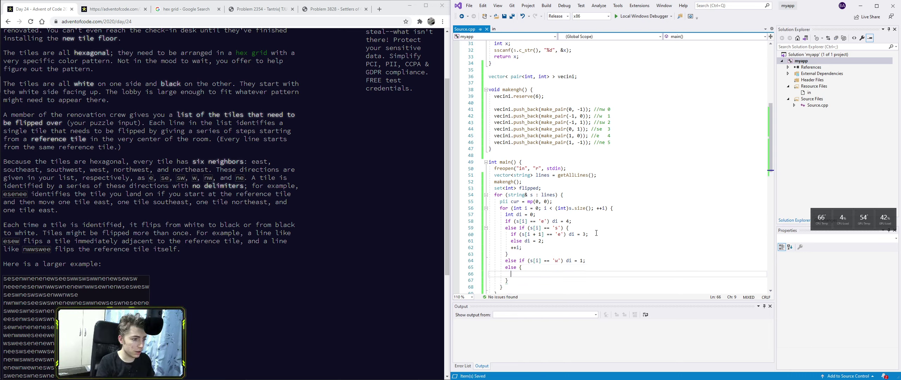
key("Up")
key("Up")
key("Up")
key("Home")
key("shift+Down")
key("shift+End")
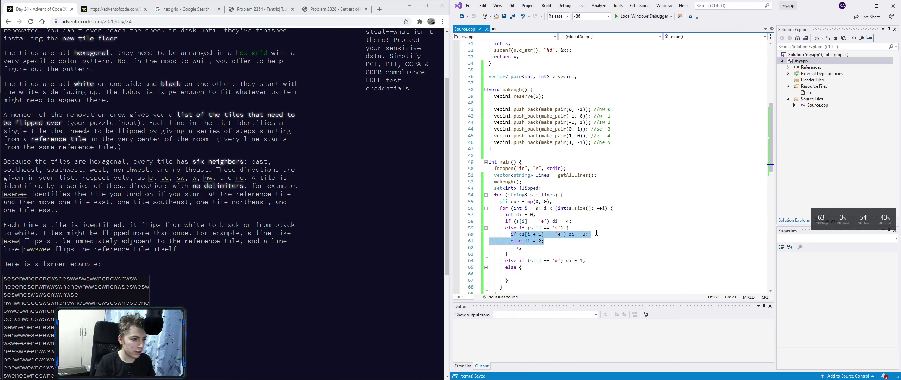
key("shift+Down")
key("ctrl+c")
left_click(608, 275)
key("ctrl+v")
scroll(608, 277, "down", 1)
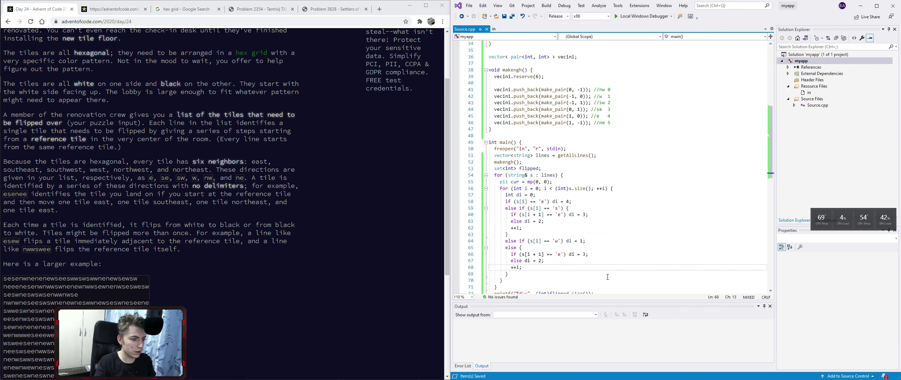
scroll(608, 277, "down", 1)
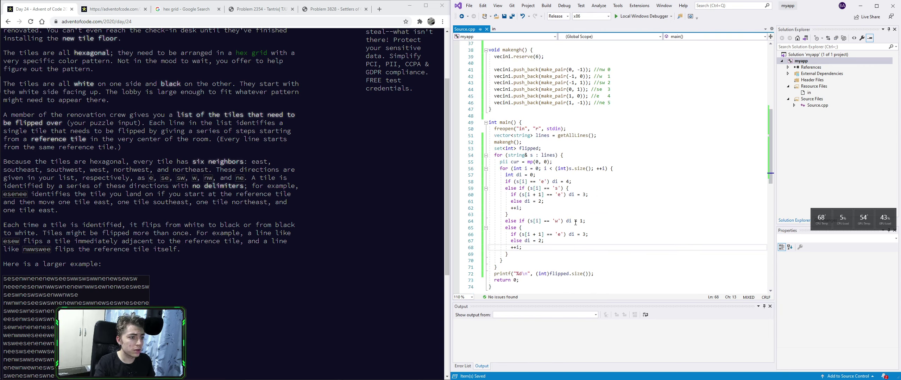
left_click(588, 235)
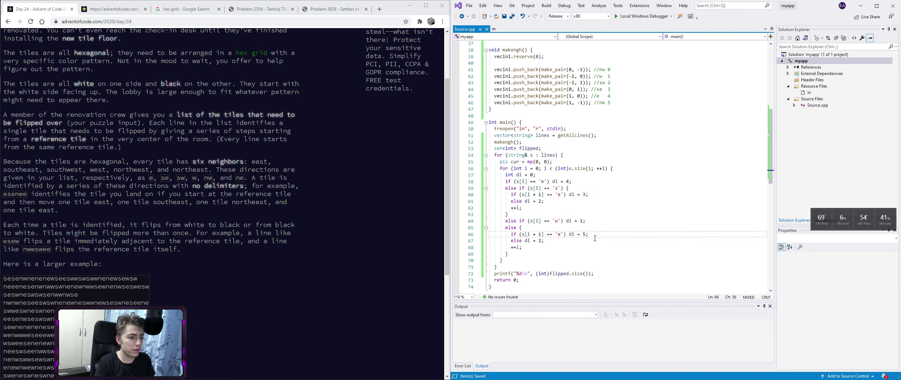
key("BackSpace")
type("5")
key("Down")
key("Left")
key("BackSpace")
type("0")
key("Down")
key("Return")
type("}")
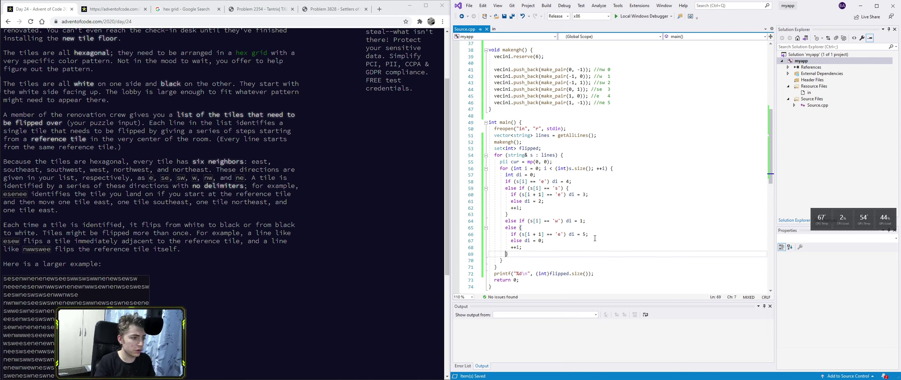
key("Return")
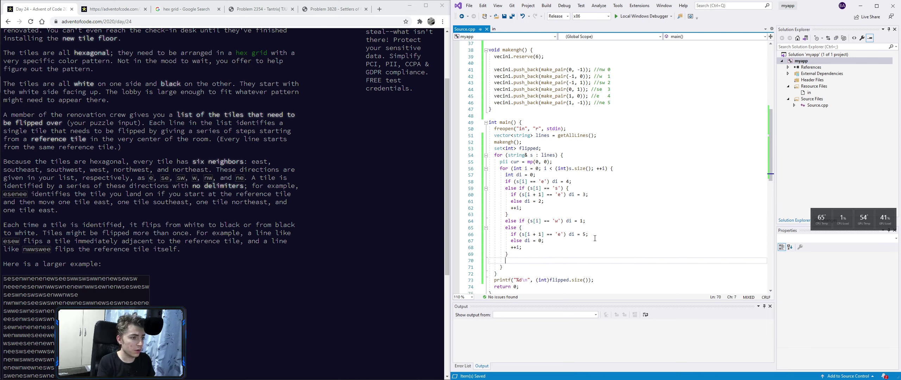
type("c")
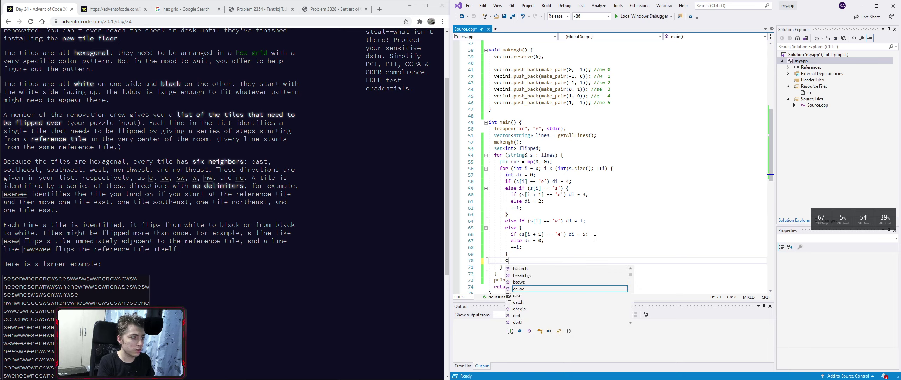
type("cur")
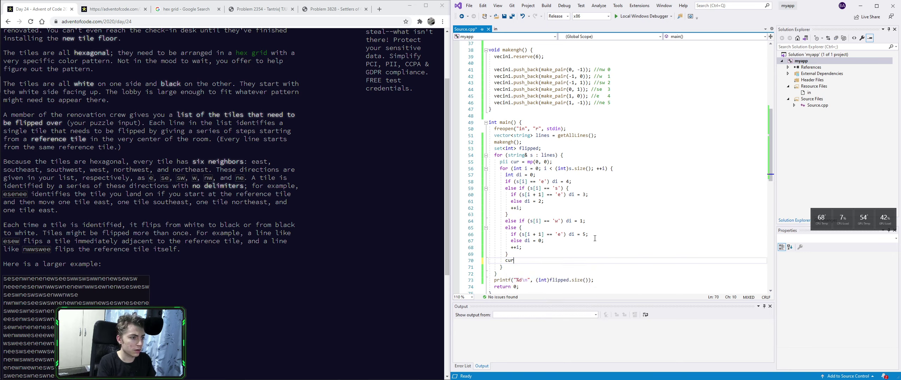
type("first =")
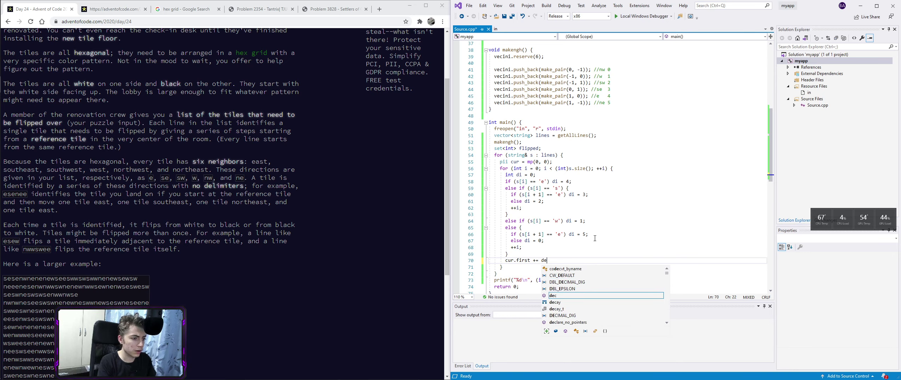
Move cur by vecini[di], toggle it in flipped, and make the set set<pll>
key("BackSpace")
type("vecini[di")
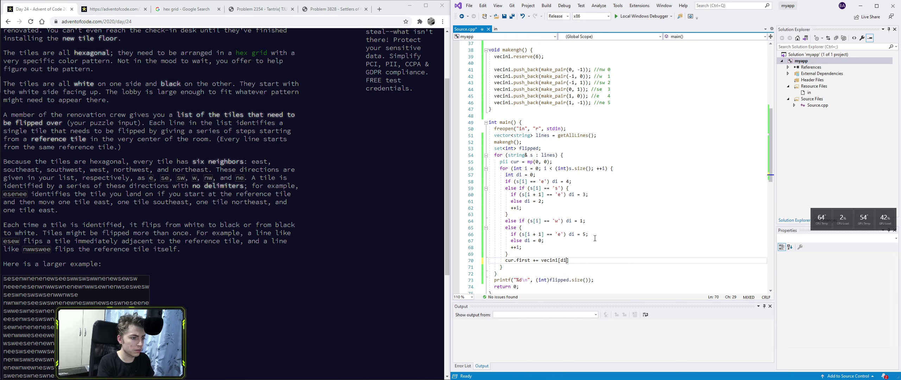
type("].first;")
key("Return")
type("cur")
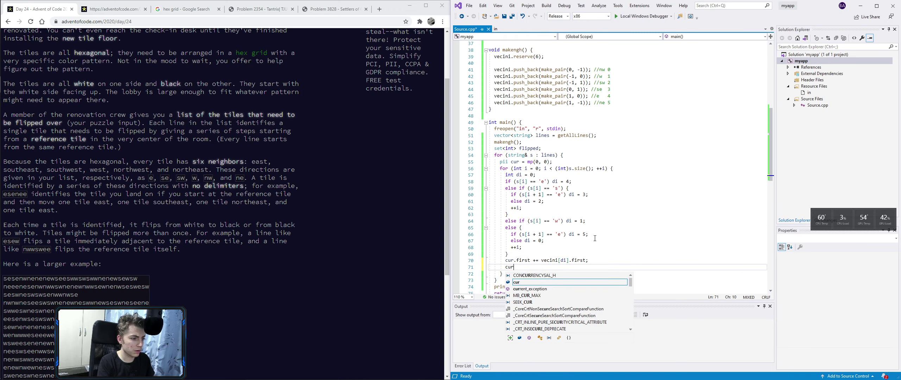
type(".second += vecini")
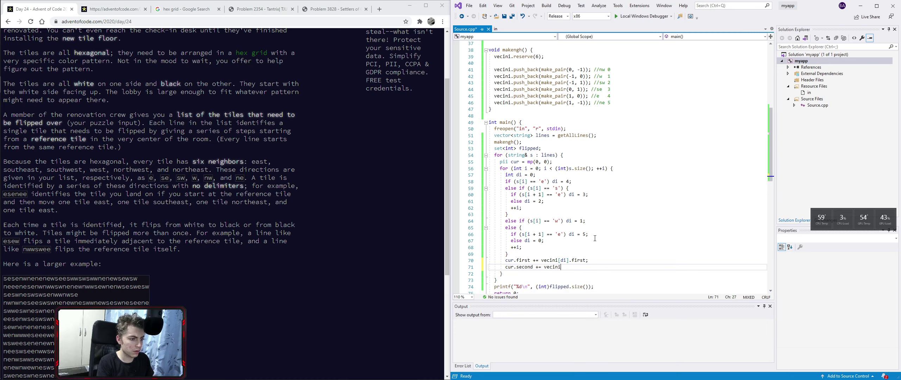
type("[di].second;")
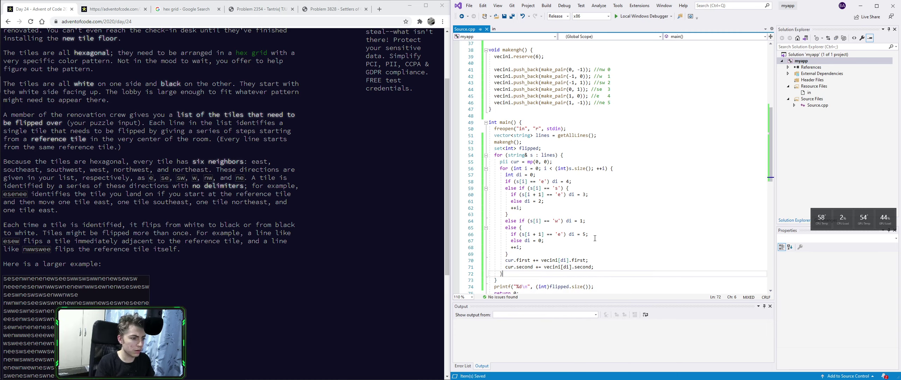
key("Down")
key("Return")
type("if(")
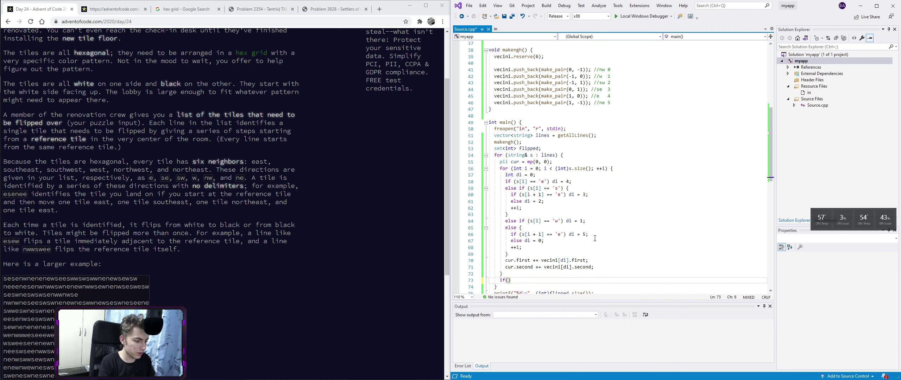
type("flips")
type(".")
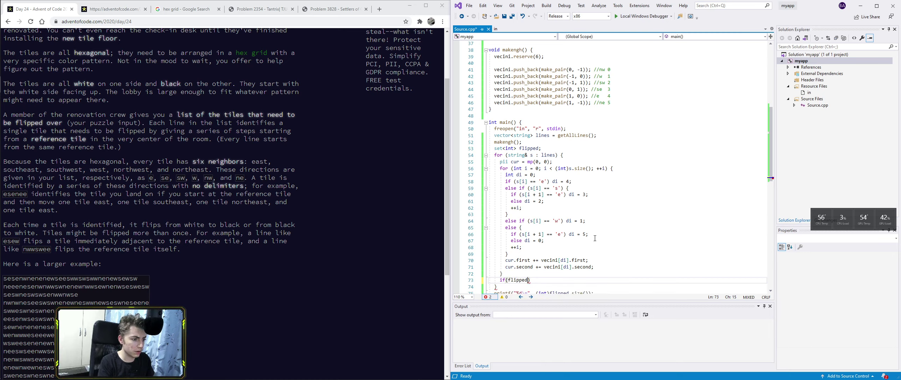
type("count(")
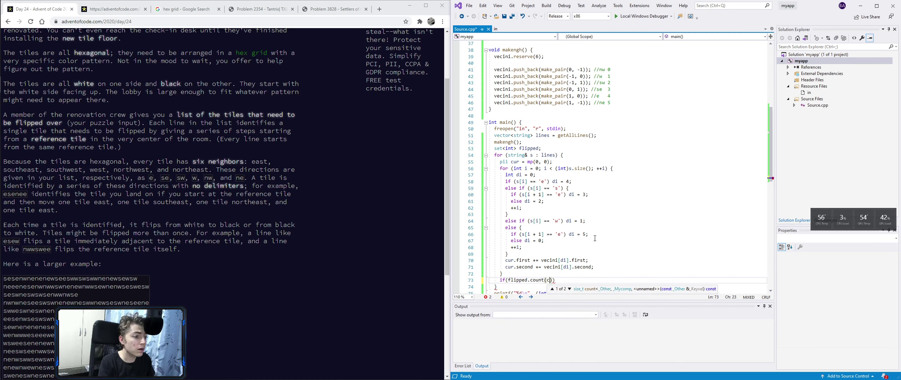
type("cur)) flipped.er")
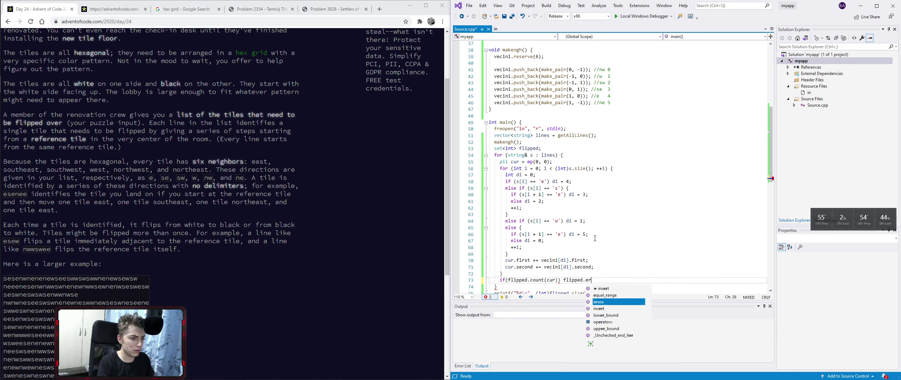
type("ase(cur);")
key("Return")
type("e")
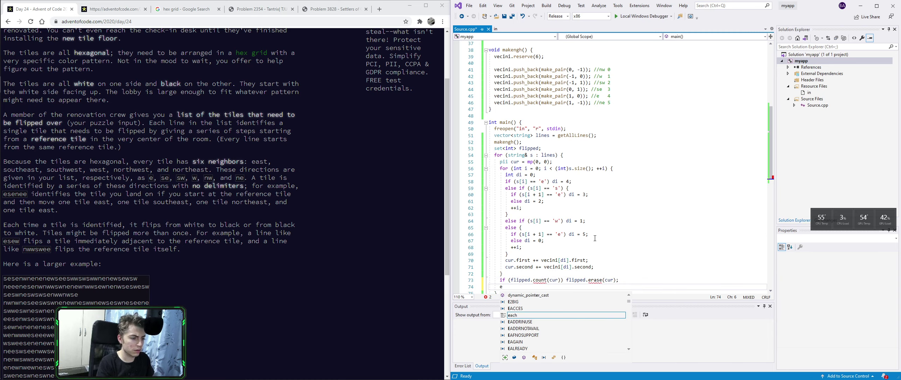
key("ctrl+s")
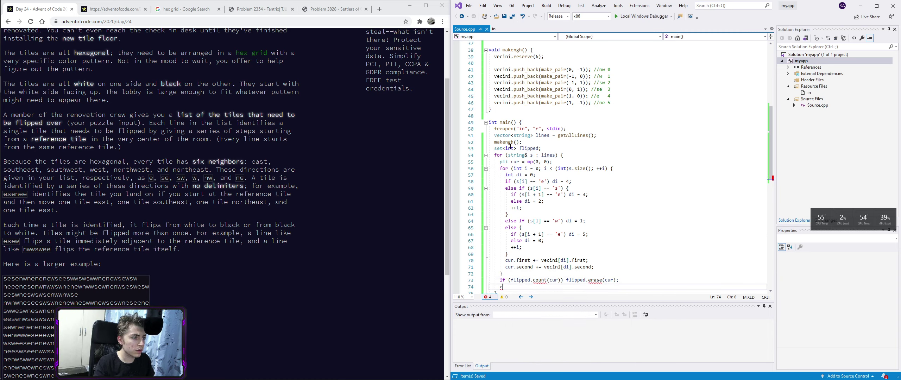
double_click(508, 148)
type("pll")
scroll(517, 240, "down", 2)
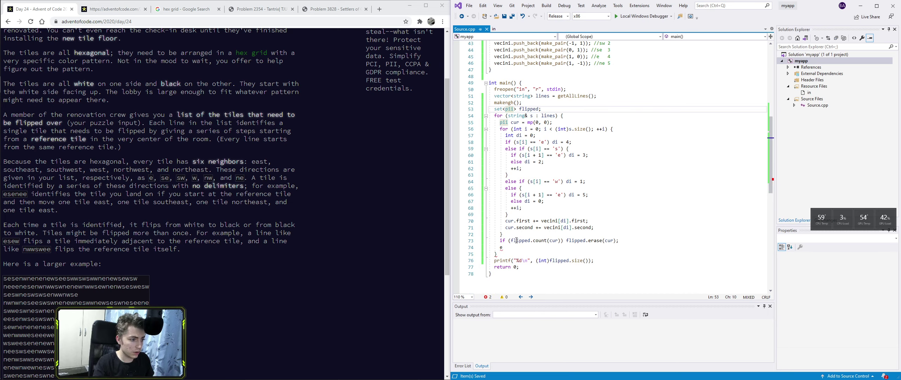
left_click(517, 244)
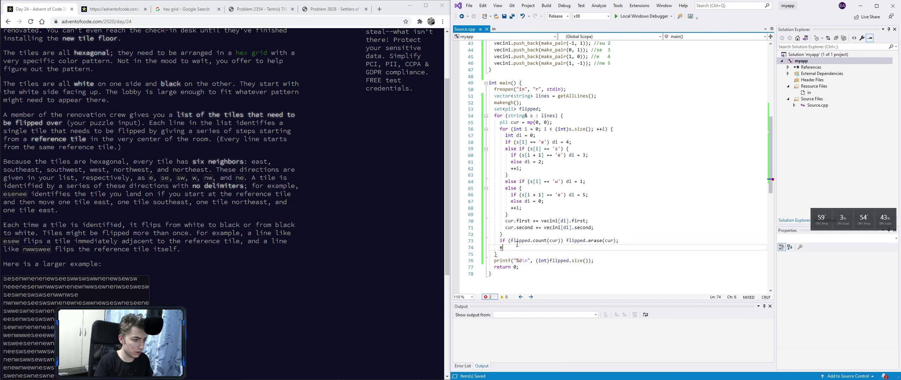
type("lse flipped.in")
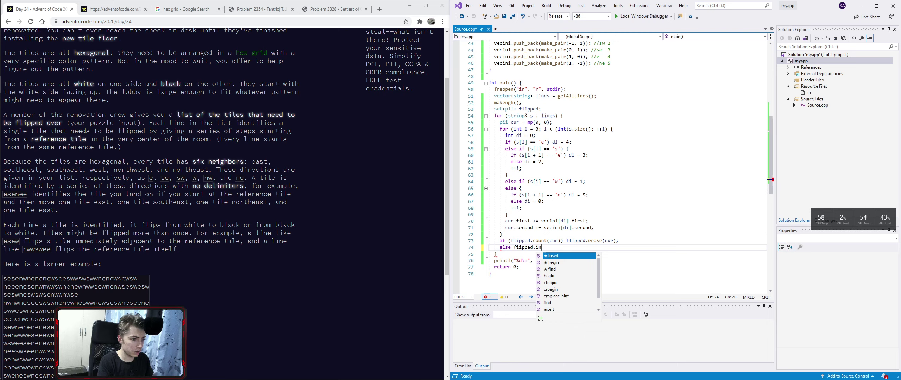
type("sert(cur);")
Build and run the program, copy the printed 420, and submit it as the answer
key("F5")
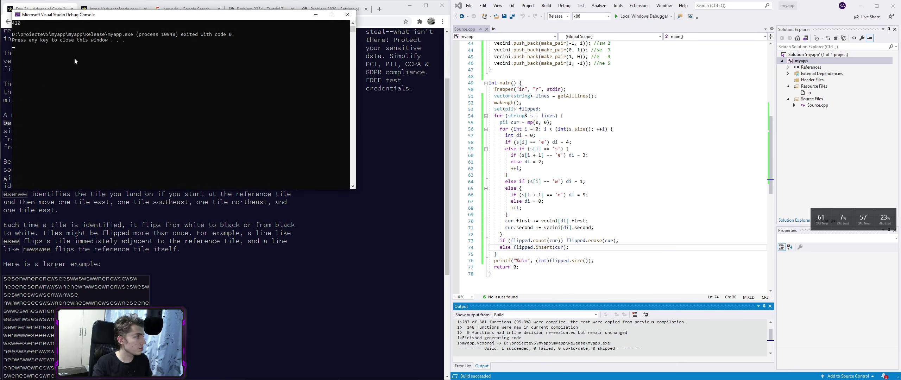
left_click_drag(12, 25, 19, 24)
key("ctrl+c")
scroll(226, 212, "down", 5)
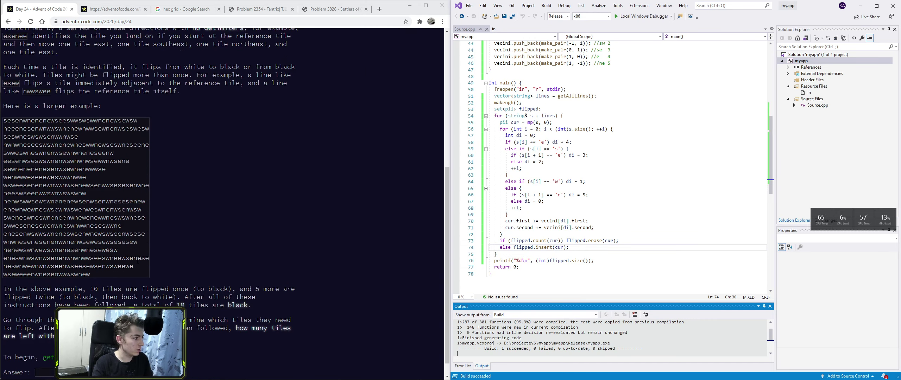
left_click(42, 355)
type("428")
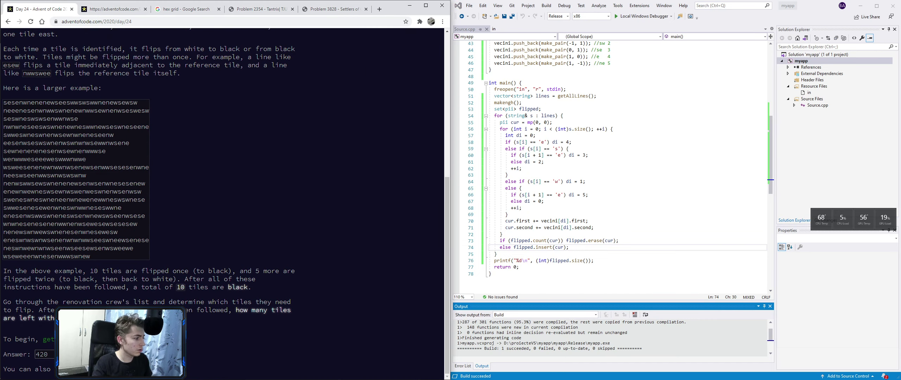
key("Return")
Continue to Part Two of the Day 24 puzzle
left_click(73, 84)
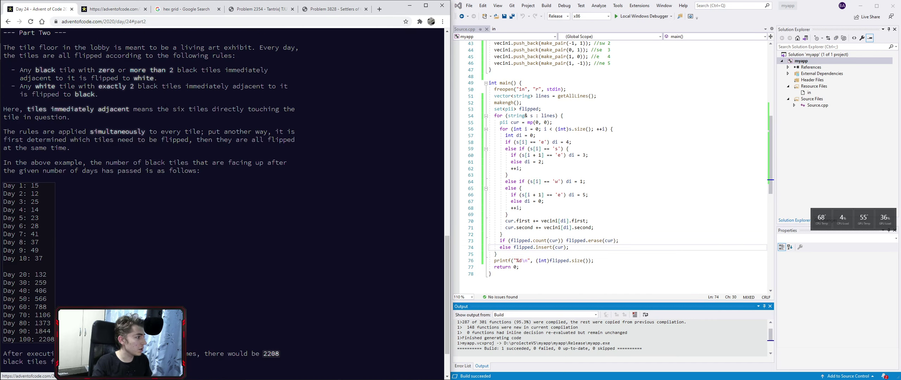
scroll(187, 236, "down", 2)
scroll(186, 239, "down", 2)
scroll(185, 249, "down", 2)
scroll(184, 249, "up", 3)
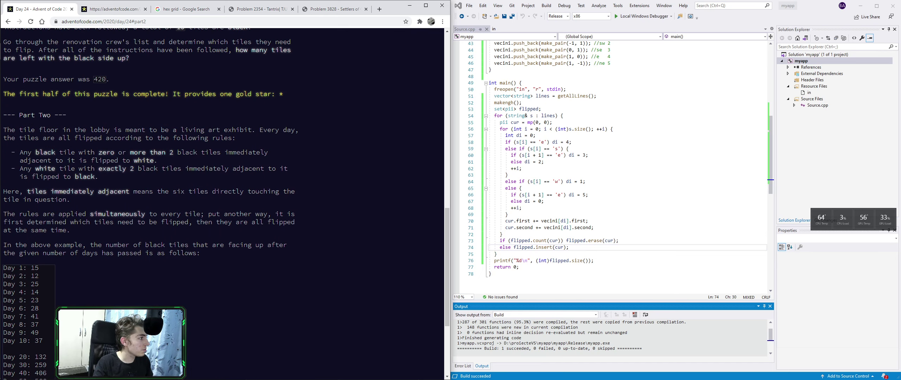
scroll(155, 204, "down", 3)
scroll(155, 204, "up", 1)
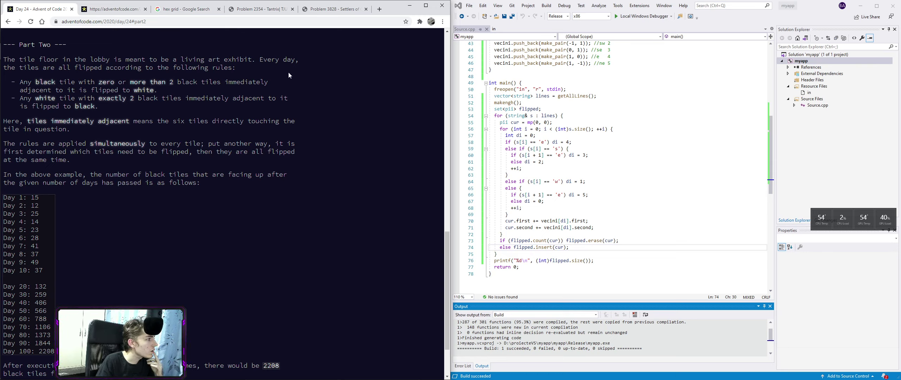
scroll(146, 138, "down", 1)
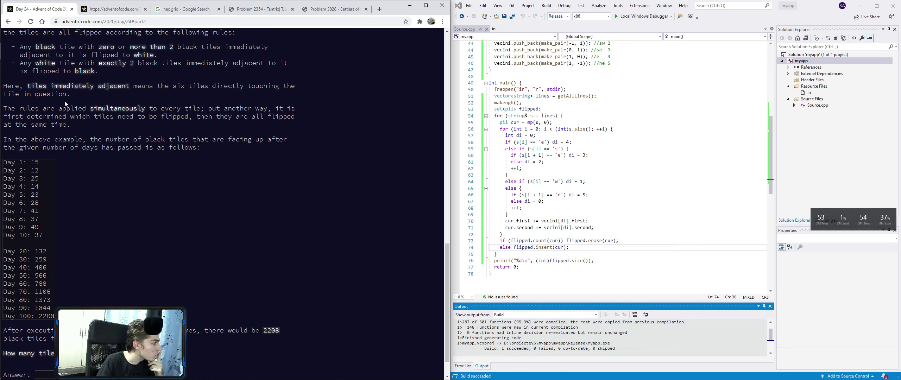
scroll(122, 100, "up", 2)
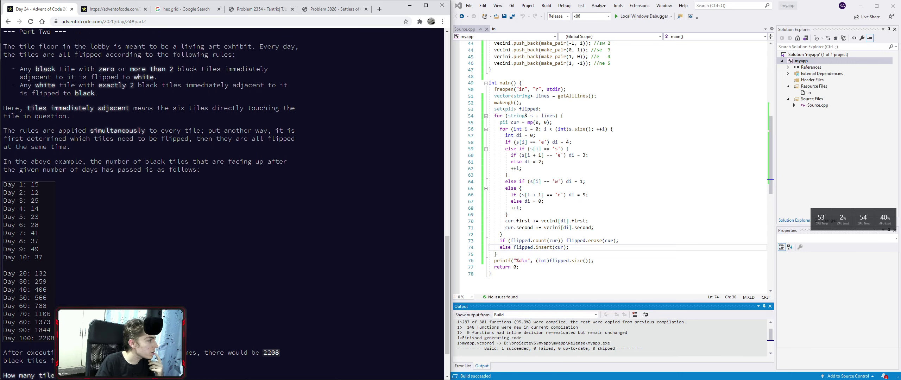
scroll(106, 162, "down", 1)
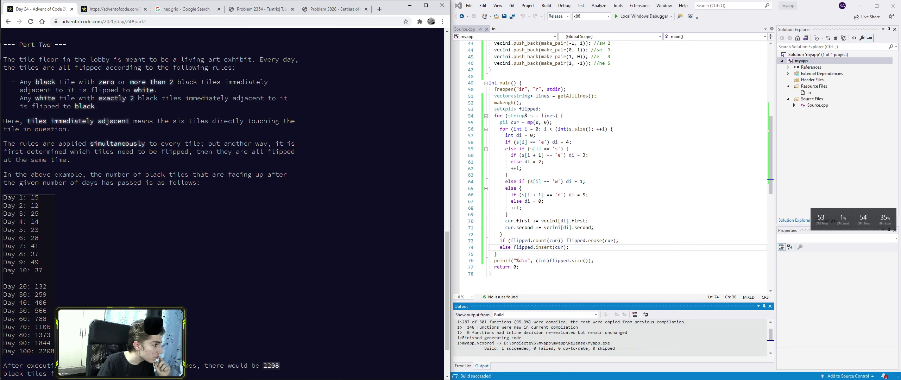
scroll(230, 184, "down", 2)
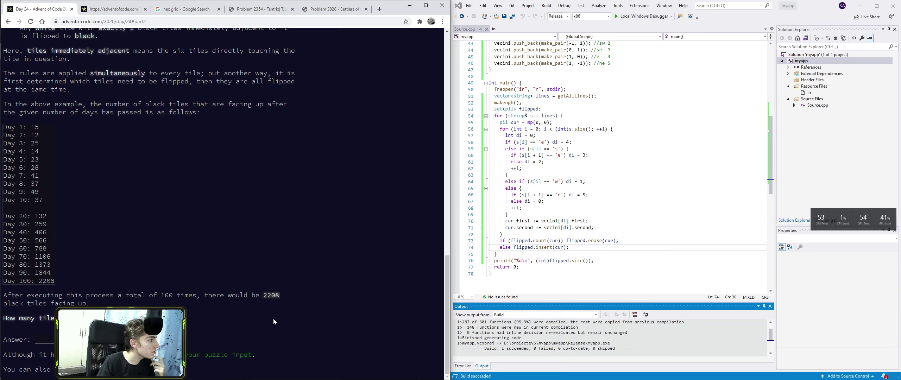
scroll(274, 318, "up", 3)
scroll(273, 319, "up", 2)
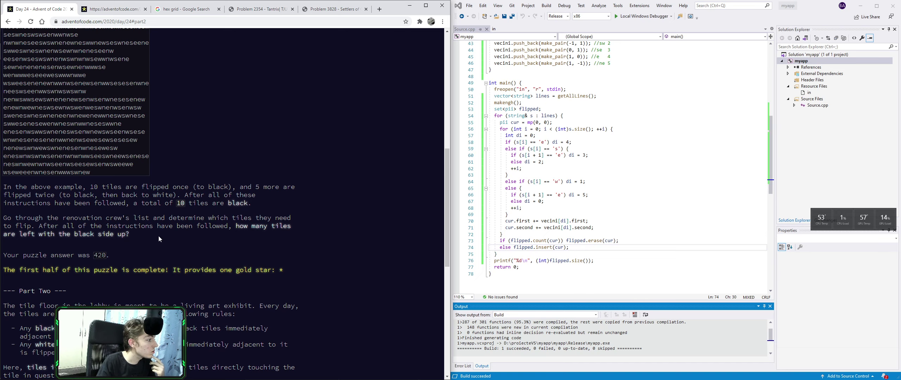
scroll(158, 236, "down", 1)
scroll(159, 236, "down", 2)
scroll(161, 239, "down", 1)
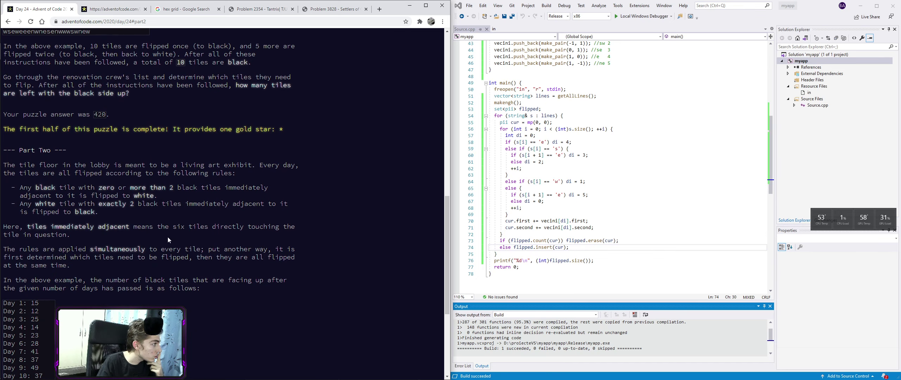
scroll(169, 289, "down", 4)
scroll(170, 286, "down", 1)
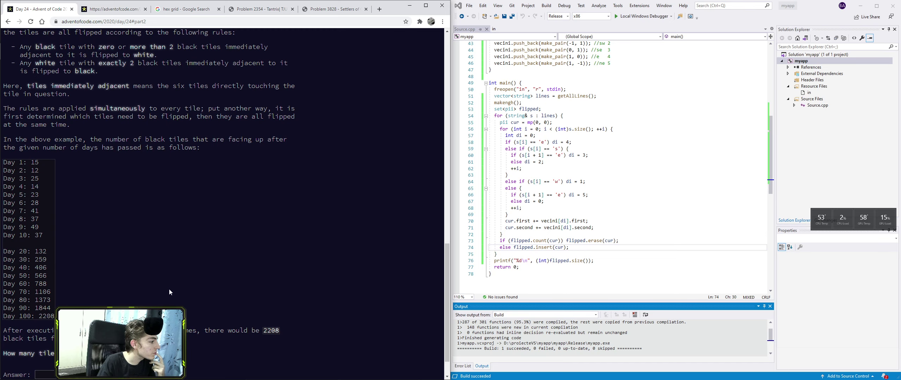
scroll(171, 294, "up", 6)
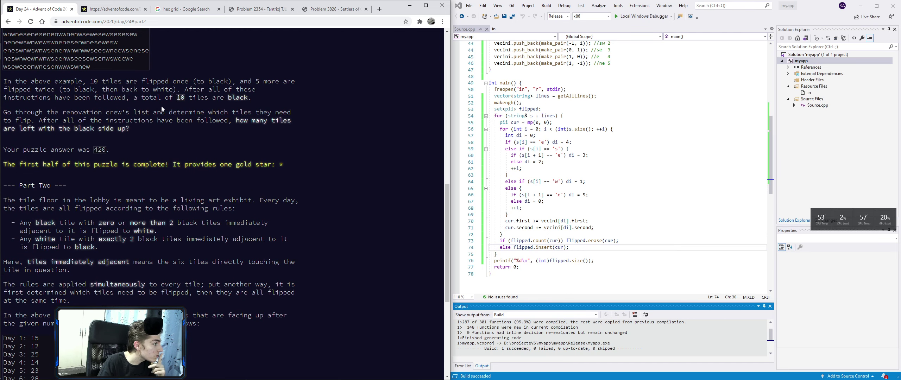
scroll(178, 277, "down", 5)
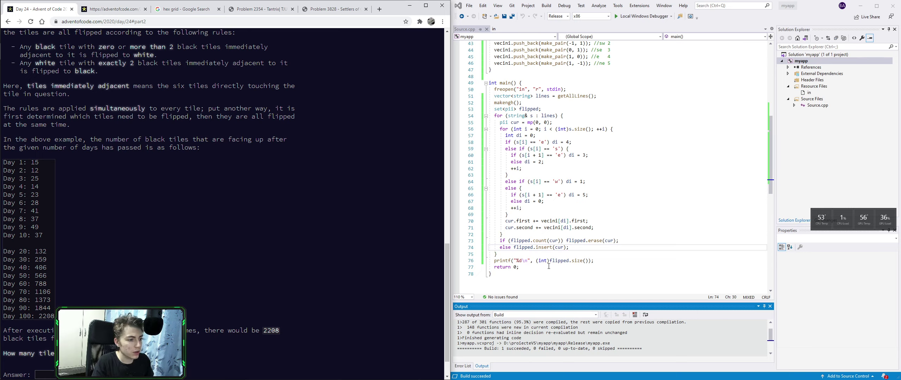
After the printf, add the loop for (int _ = 0; _ < 100; ++_)
left_click(618, 262)
key("Return")
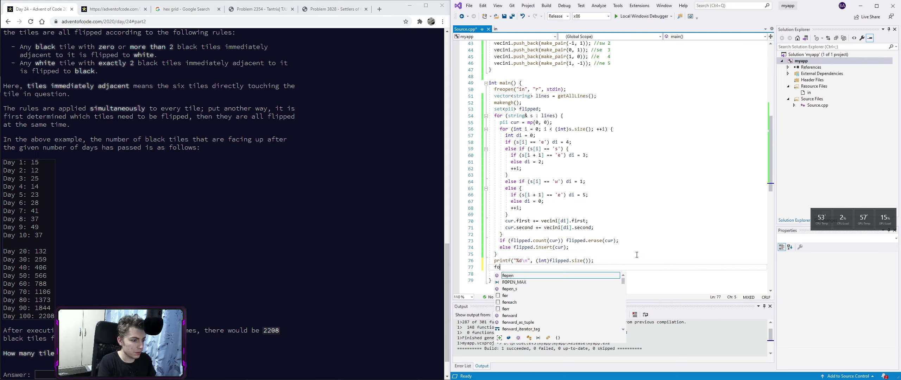
type("for(int i=0; i<")
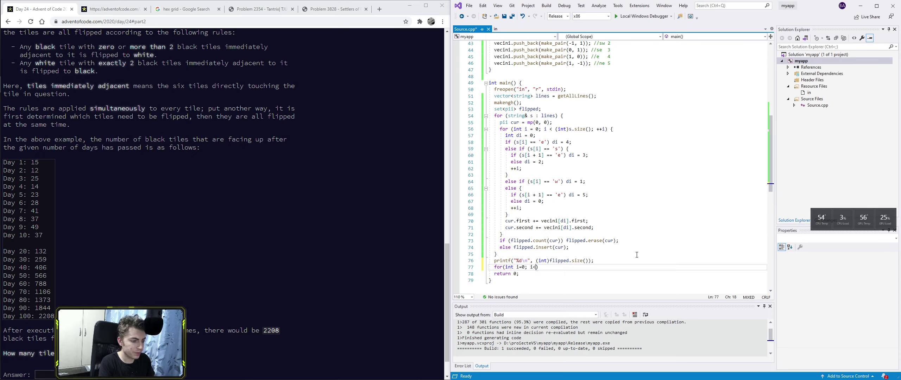
type("100; ++i) ")
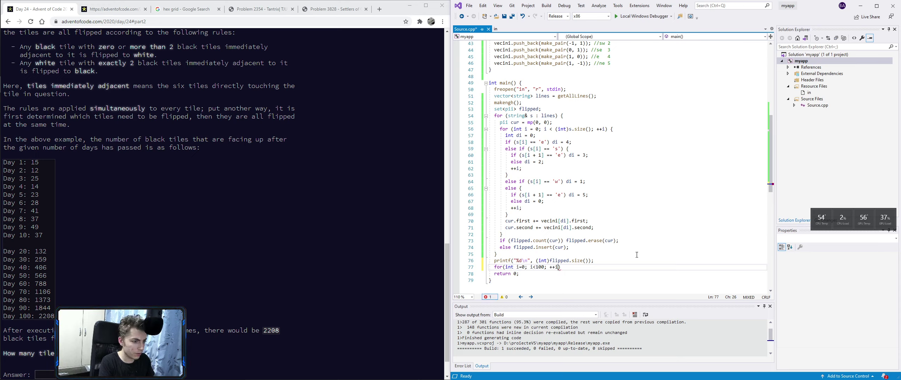
type("{")
key("Return")
key("Up")
key("Up")
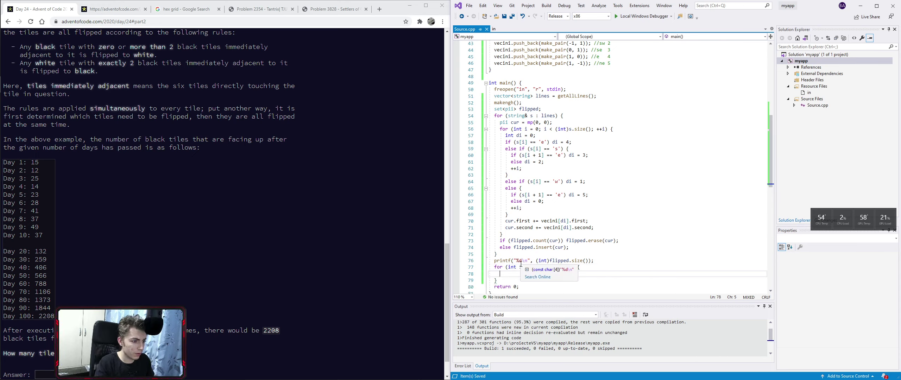
key("ctrl+s")
key("Down")
type("j")
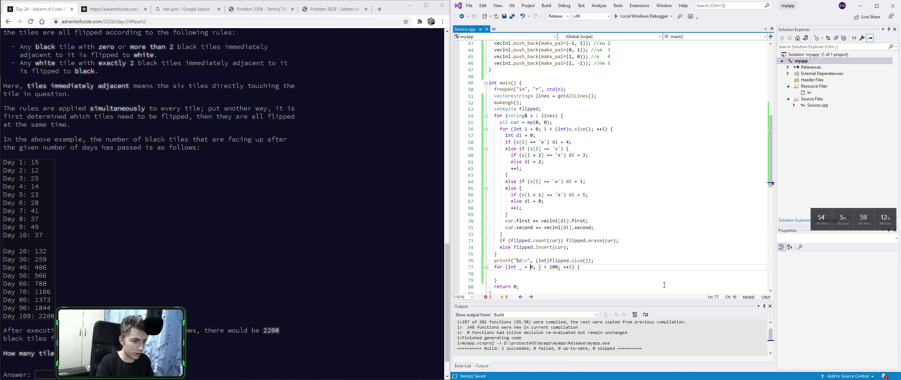
key("Delete")
type("_")
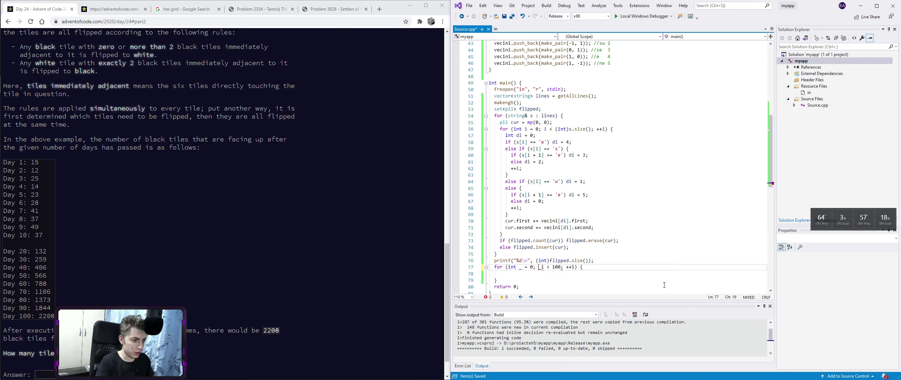
key("End")
key("Left")
key("Left")
key("Left")
key("BackSpace")
type("_")
key("Down")
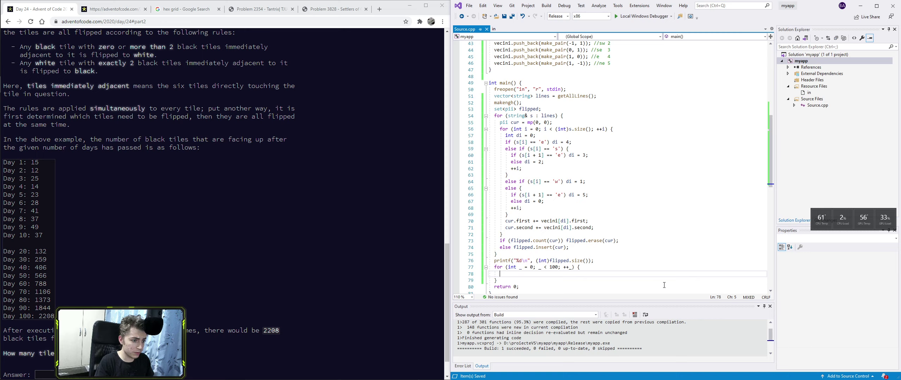
type("set<int> new")
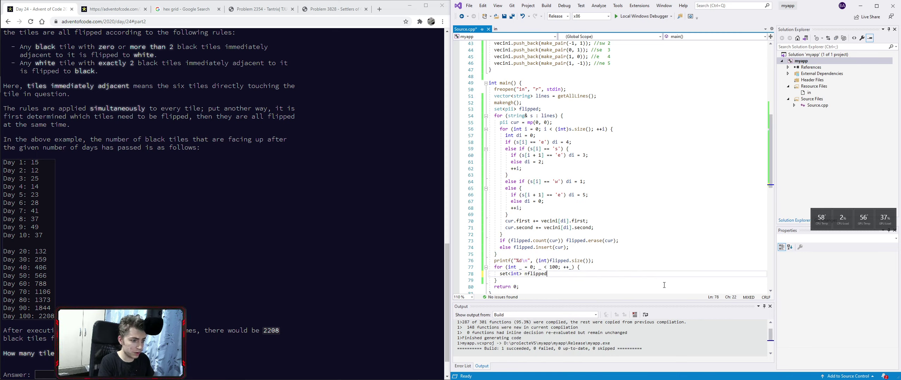
type(";")
Inside it, declare set<int> nFlipped and an empty for (auto& it : flipped) loop
key("Return")
scroll(650, 247, "down", 2)
type("for(")
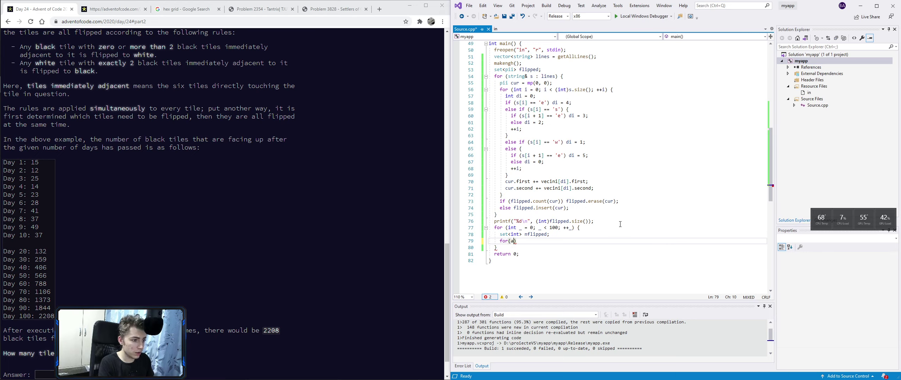
type("auto& it : fl")
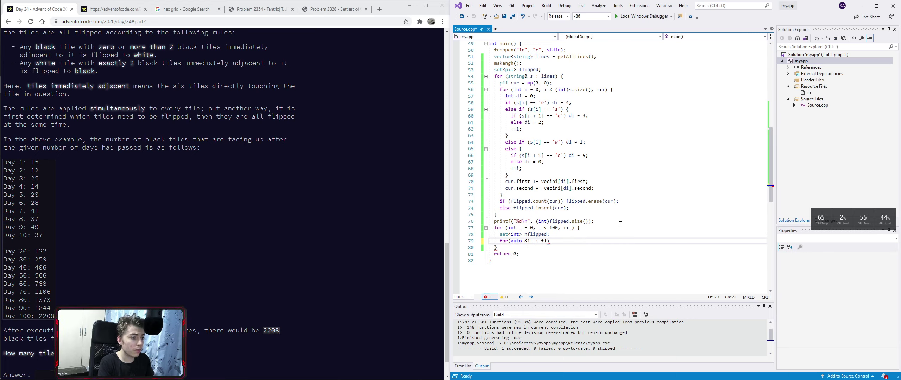
type("ipped) {")
key("Return")
key("ctrl+s")
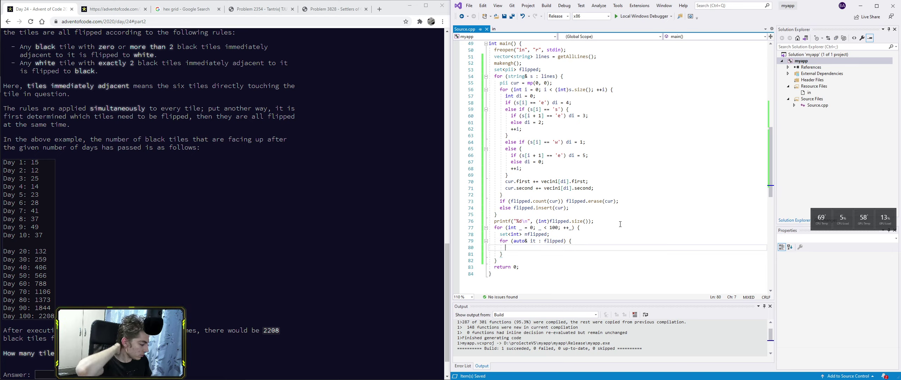
scroll(620, 224, "up", 1)
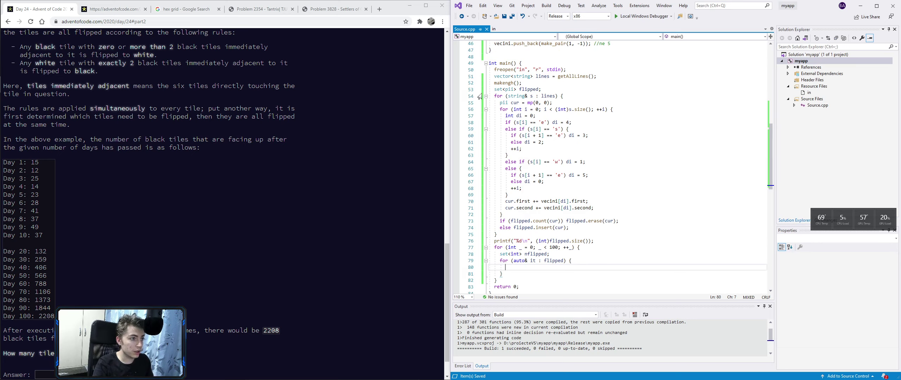
Open the neighbour loop body and remove the surplus brace and empty line
left_click(505, 56)
scroll(572, 243, "down", 1)
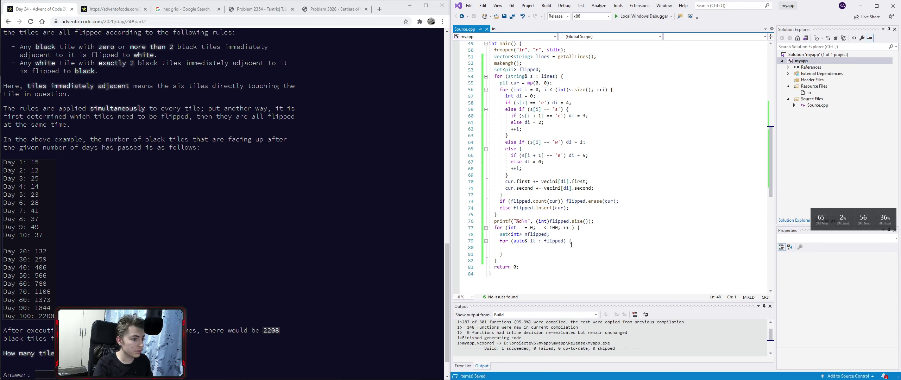
left_click(557, 249)
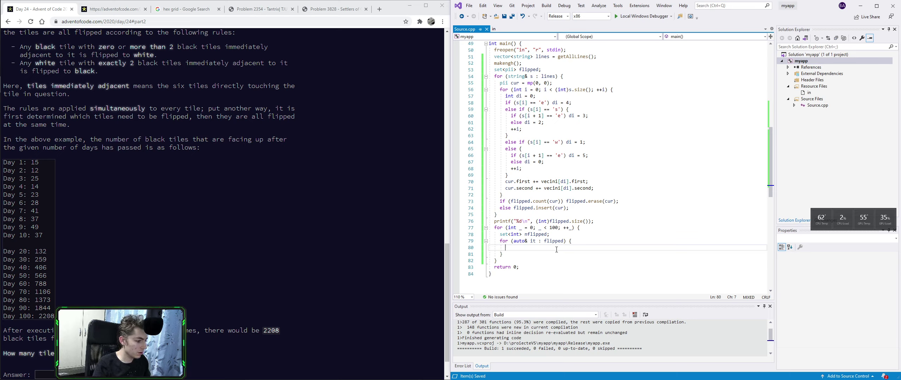
type("for(")
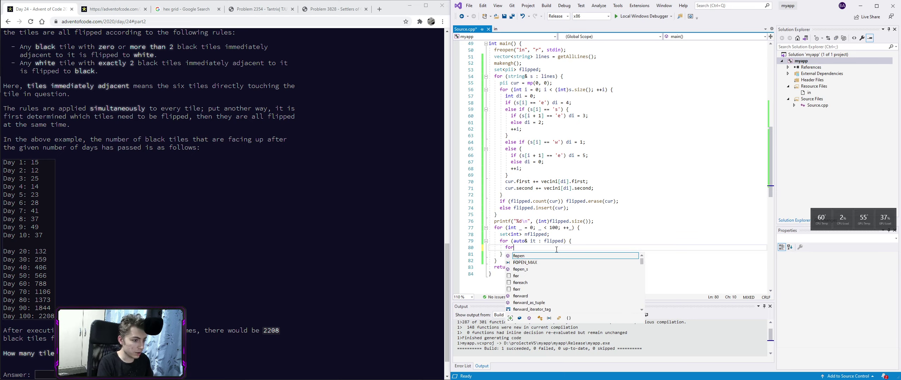
scroll(547, 161, "up", 2)
scroll(548, 161, "down", 3)
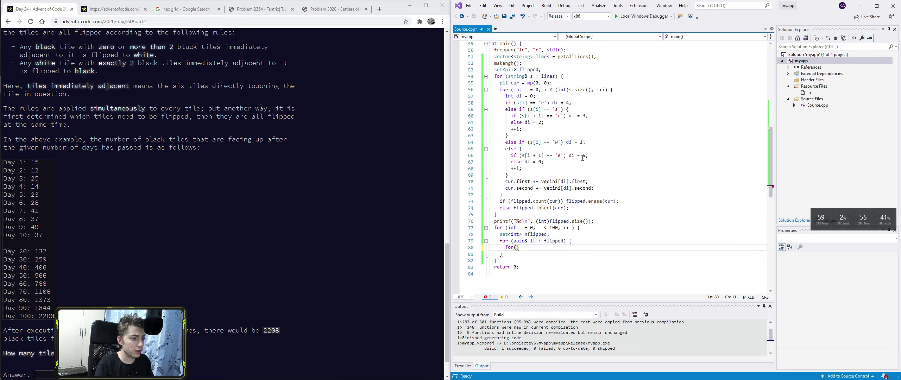
type("int vi = 0;")
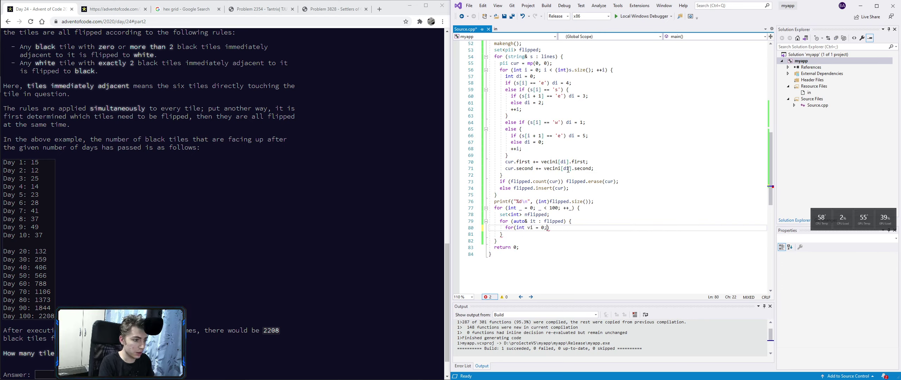
type("vi < 5;")
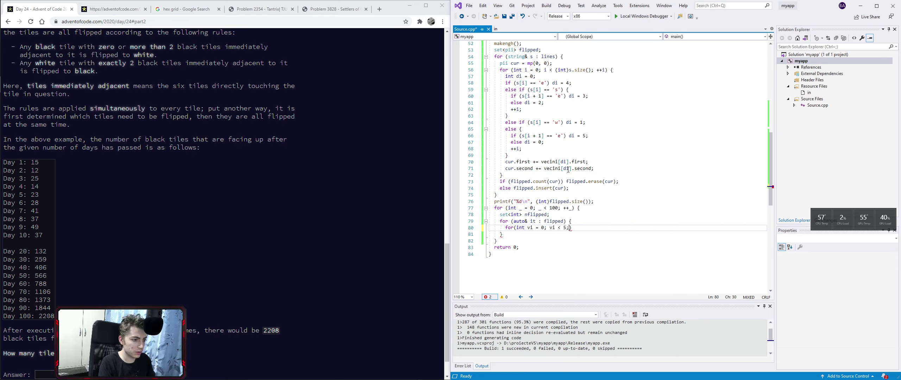
type(";")
type("+vi")
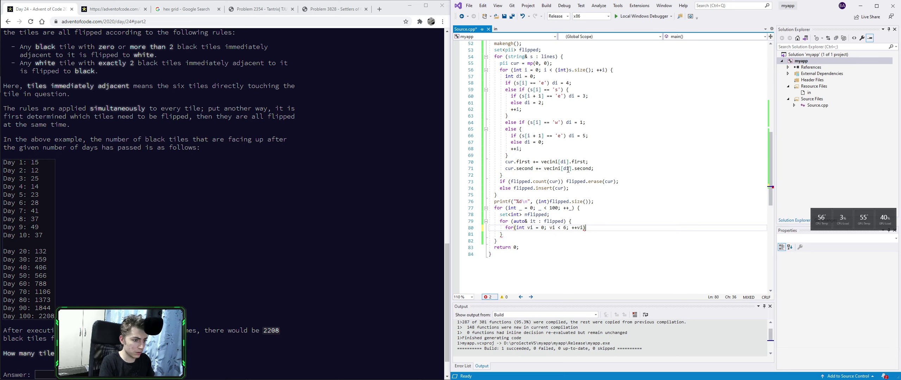
type(") {")
key("Return")
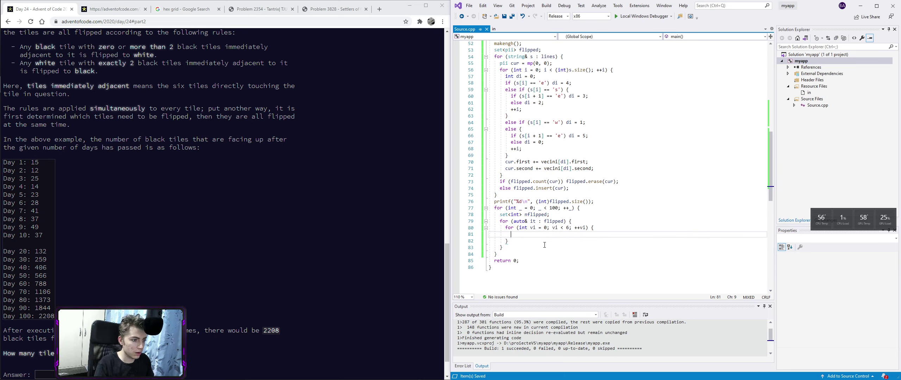
left_click(580, 221)
key("BackSpace")
key("Down")
key("Down")
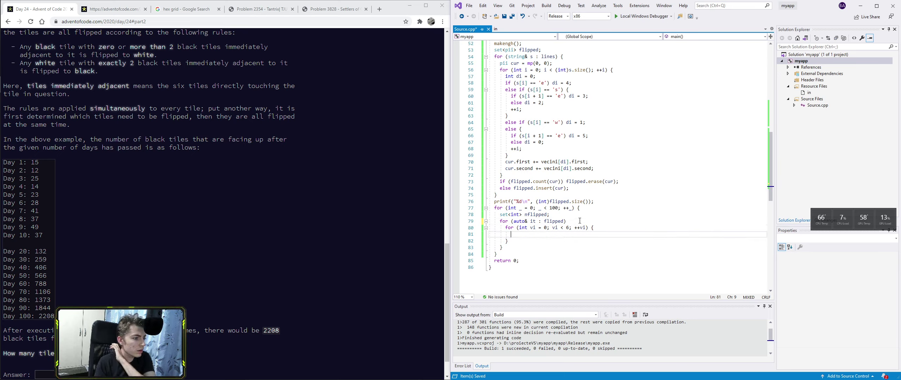
key("Down")
key("Down")
key("BackSpace")
key("Up")
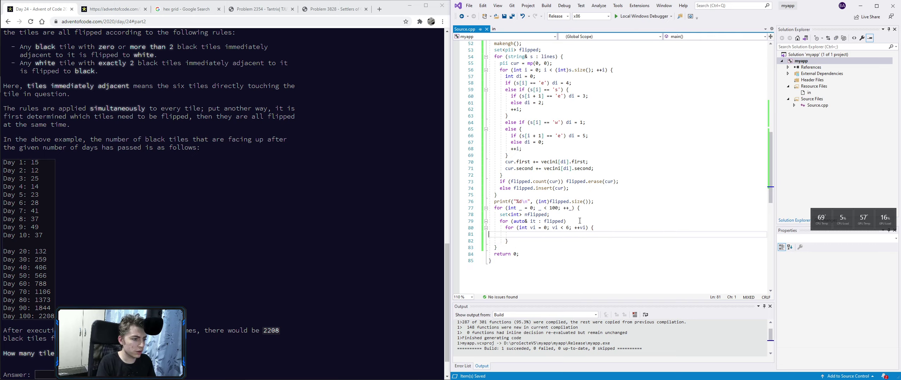
scroll(579, 221, "up", 4)
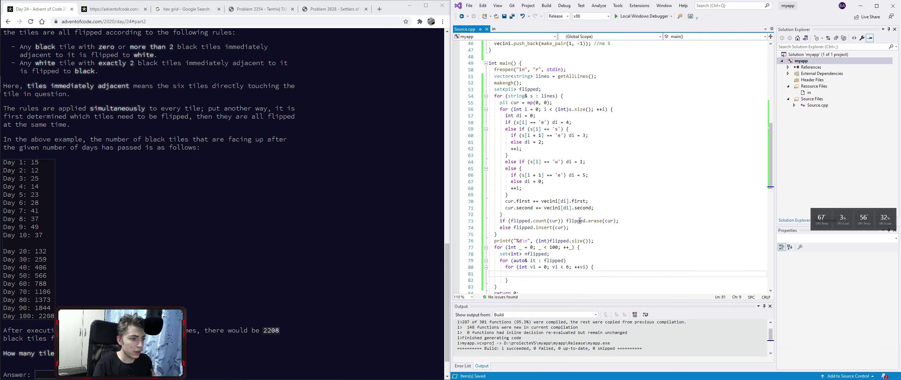
scroll(579, 221, "down", 4)
Change the neighbour loop bound from 6 to 7 and save
key("Up")
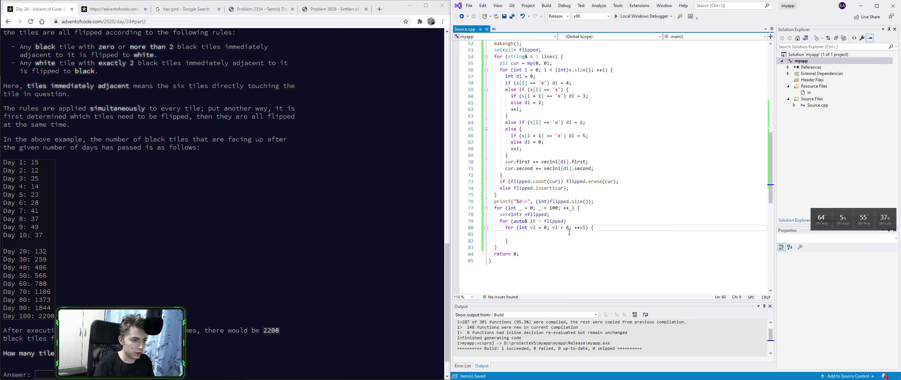
left_click(568, 228)
key("BackSpace")
type("7")
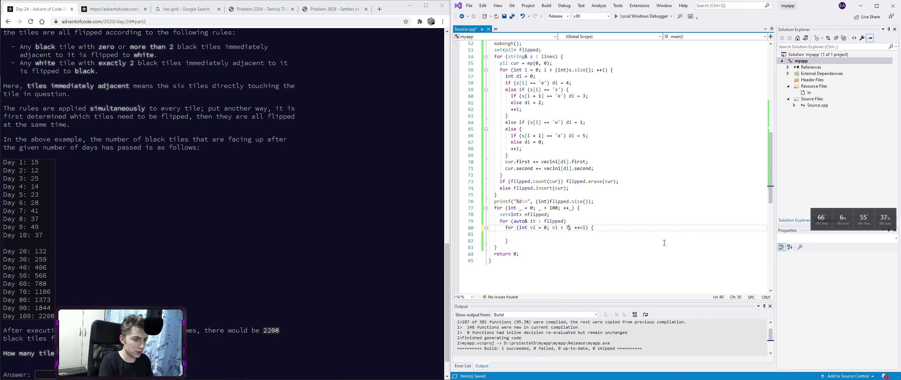
key("ctrl+s")
Add pii delta = mp(0, 0); and if (vi < 6) delta = vecini[vi];, then save
key("Down")
type("nf")
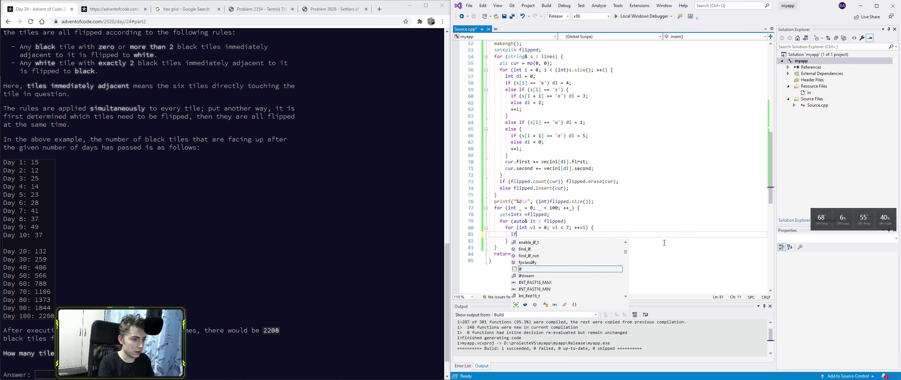
key("BackSpace")
key("BackSpace")
type("pii delta")
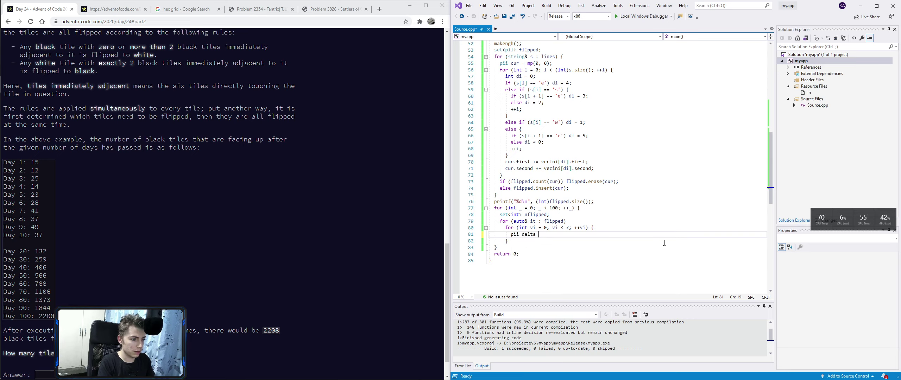
key("Return")
type("if(vi")
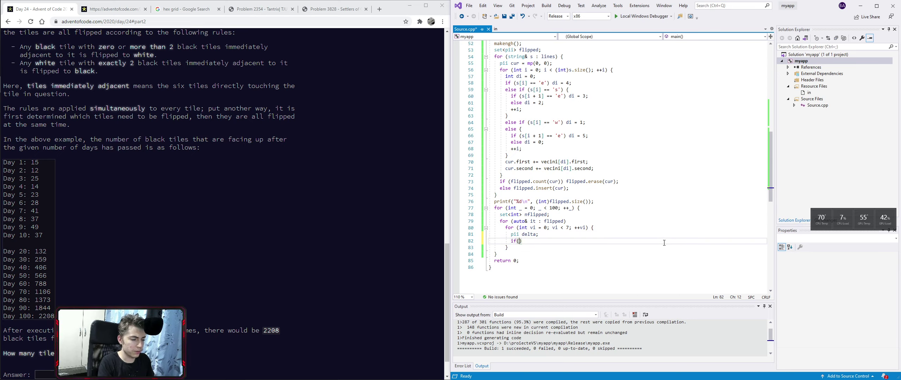
type(" == 6) ")
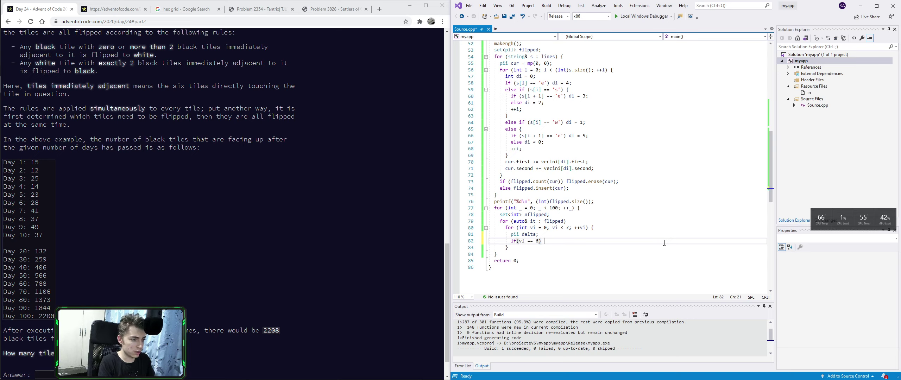
type("delta = mp(")
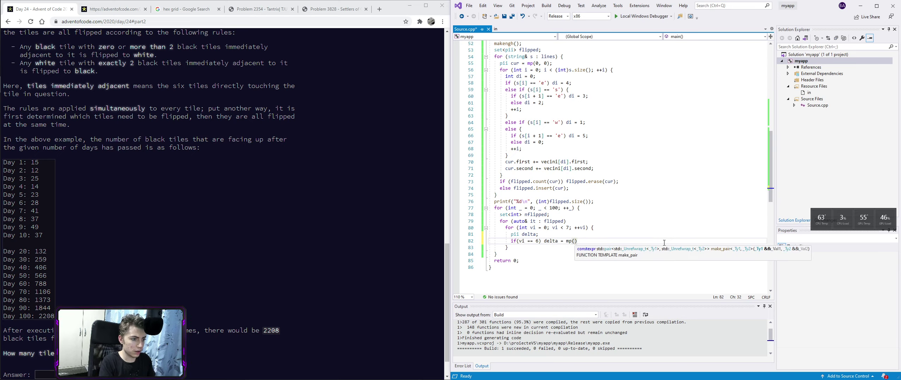
key("Up")
type("mp(")
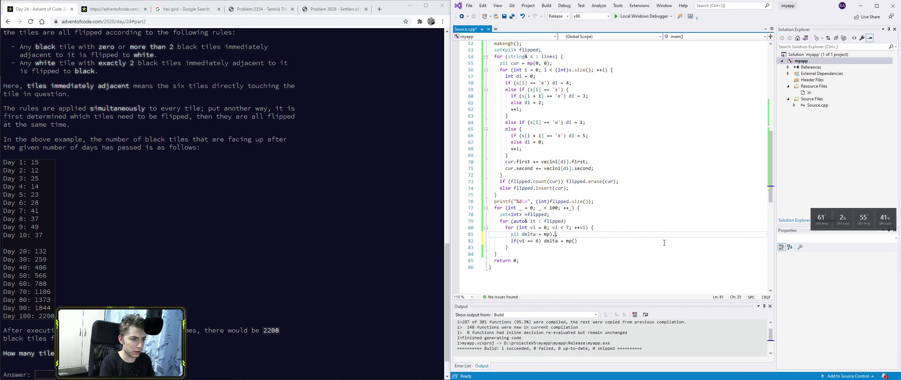
type("0, 0")
key("Down")
key("End")
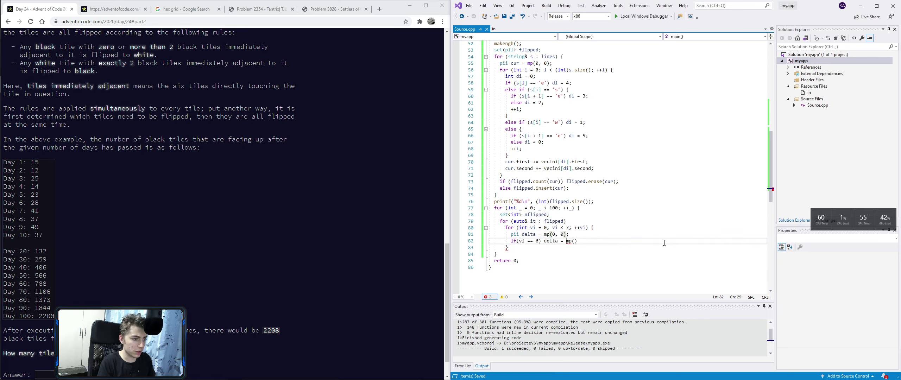
key("ctrl+s")
key("BackSpace")
key("BackSpace")
key("BackSpace")
type("(vi < 6")
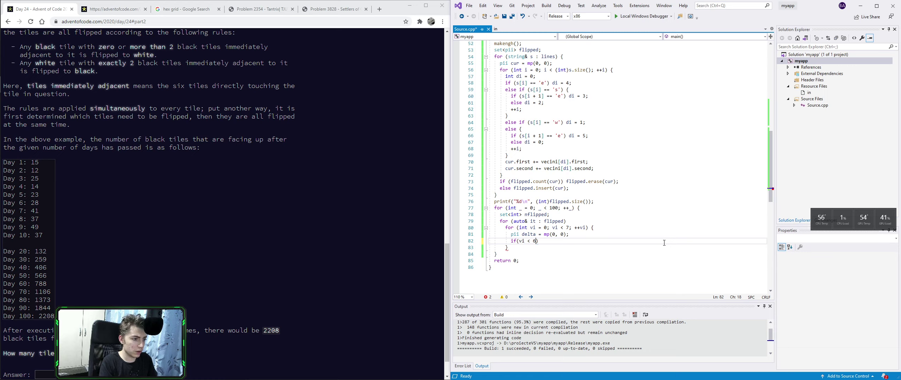
type(") delta = ")
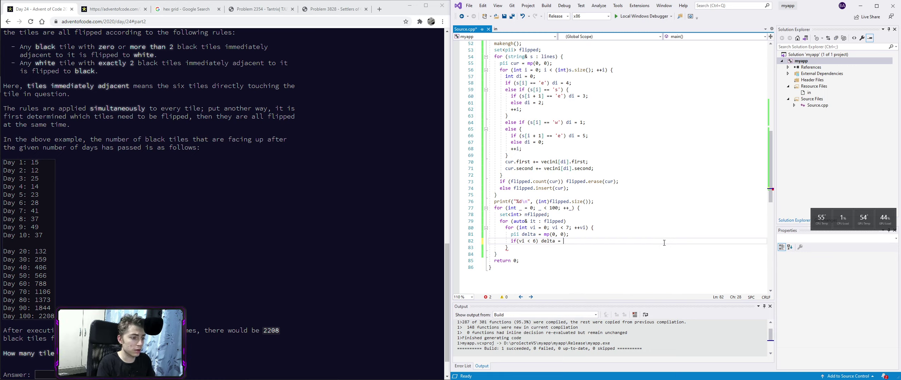
type("vecini[")
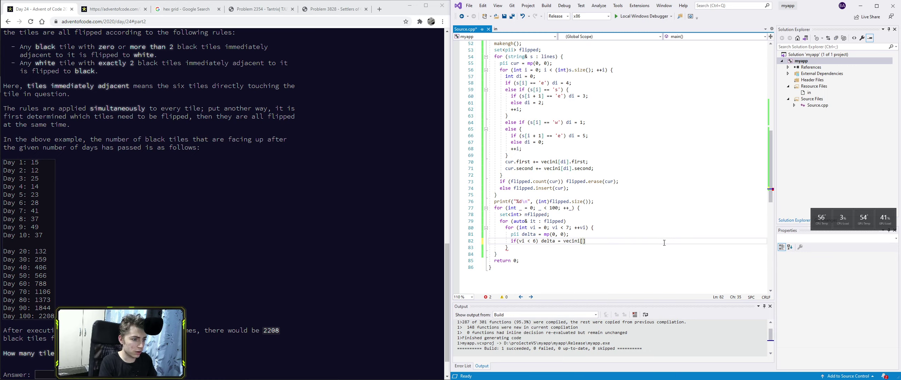
type("vi")
type("];")
key("ctrl+s")
key("Down")
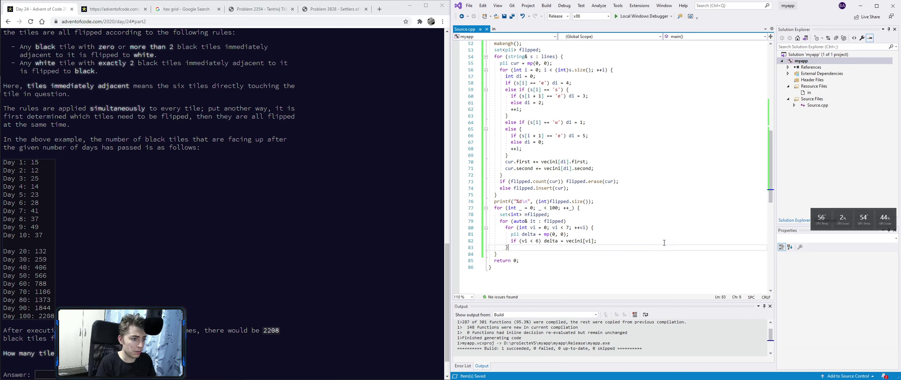
scroll(664, 243, "up", 3)
scroll(625, 194, "down", 3)
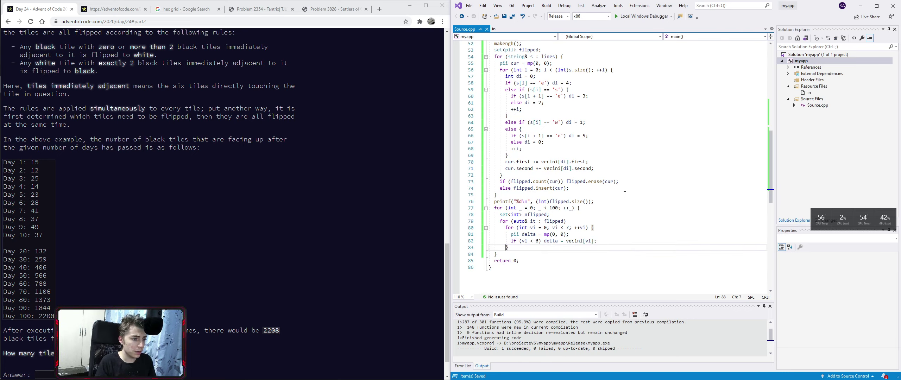
Add the neighbour counter line and open the body of the six-neighbour loop
key("Return")
type("int ")
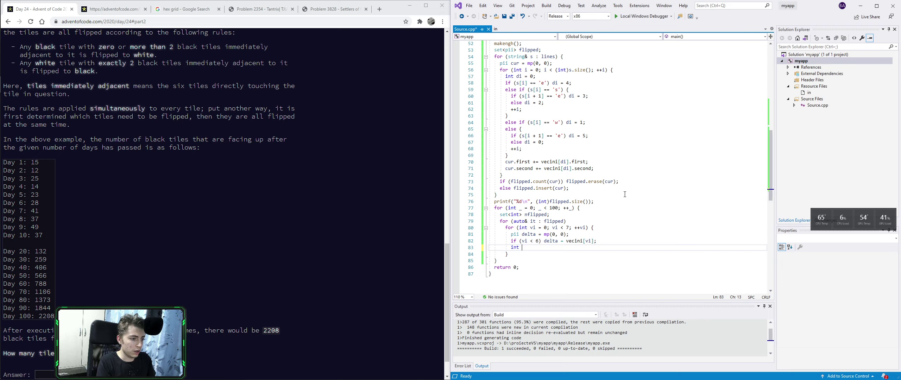
type("cnt = 0;")
key("Return")
key("ctrl+s")
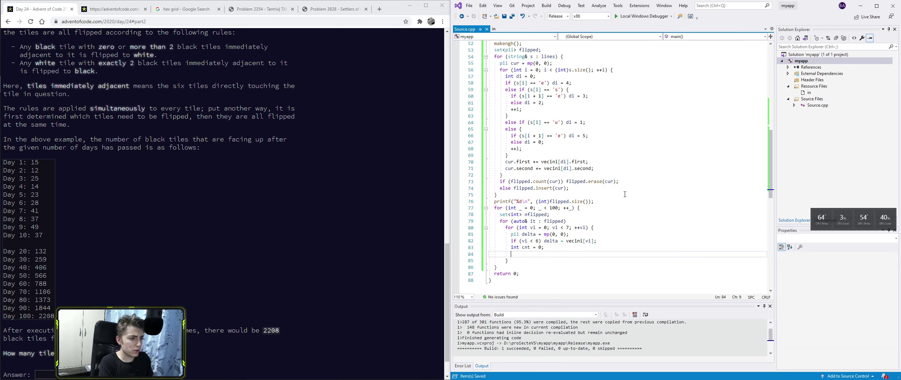
type("for(")
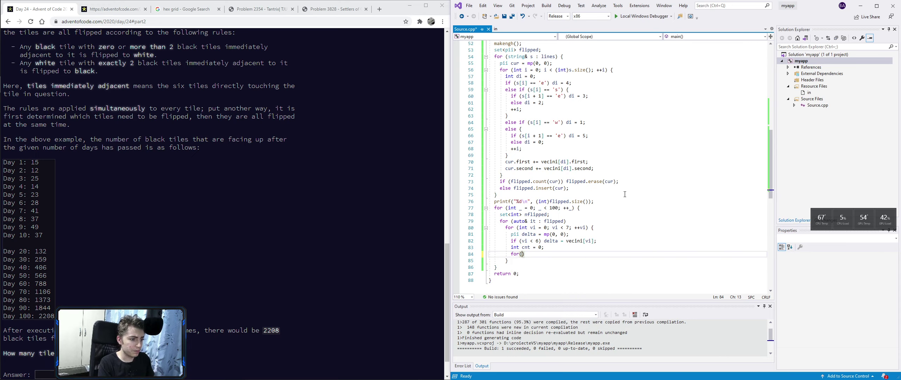
type("int i=0; i")
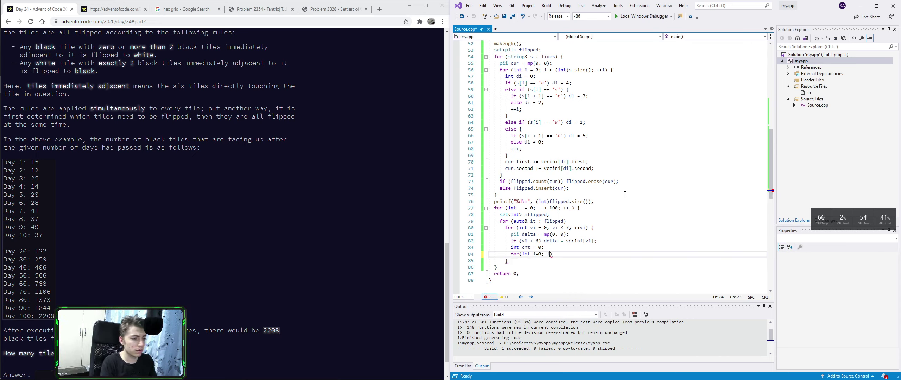
type("<6; ++i")
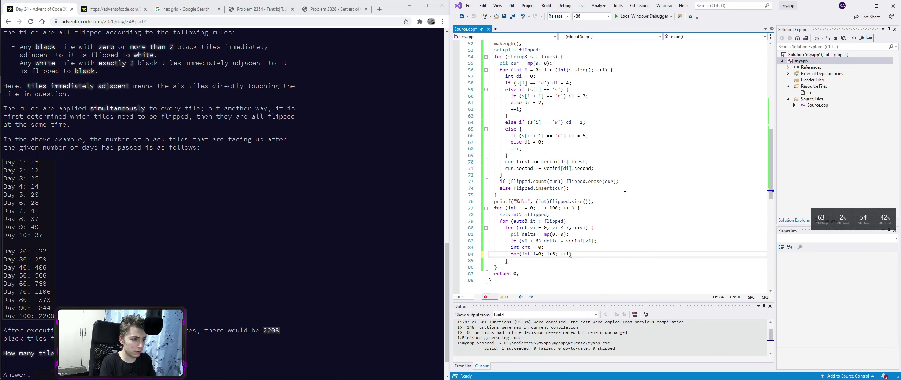
key("ctrl+s")
type("{")
key("Return")
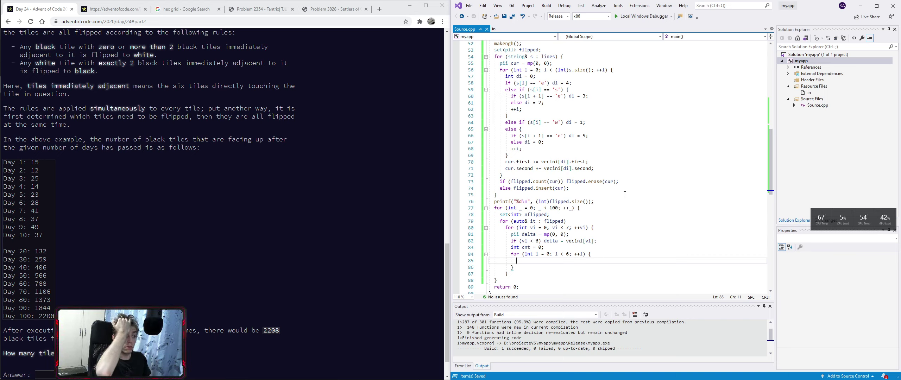
Write pii nsq = mp(sq.first + vecini[i].first, sq.second + vecini[i].second); in the loop and save
key("Up")
key("Up")
key("End")
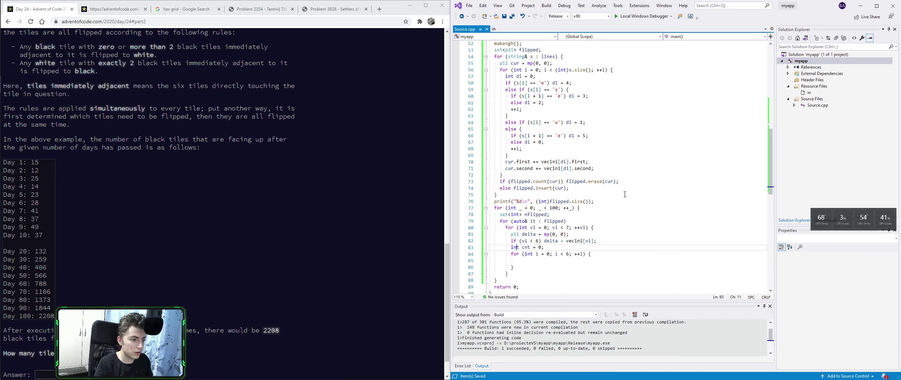
key("Return")
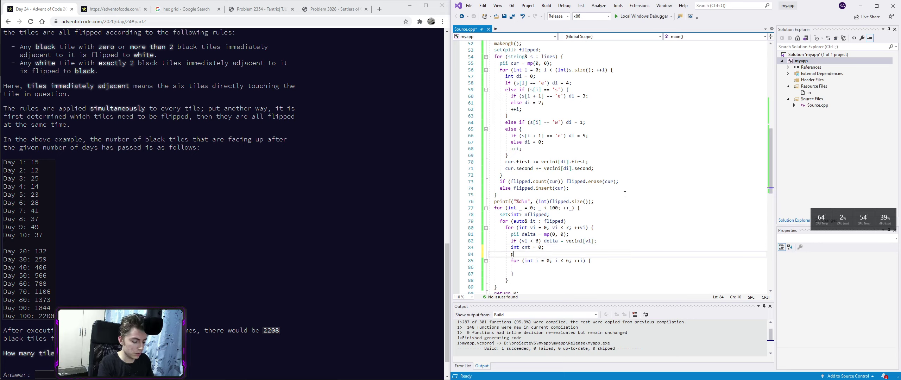
type("pii sq =")
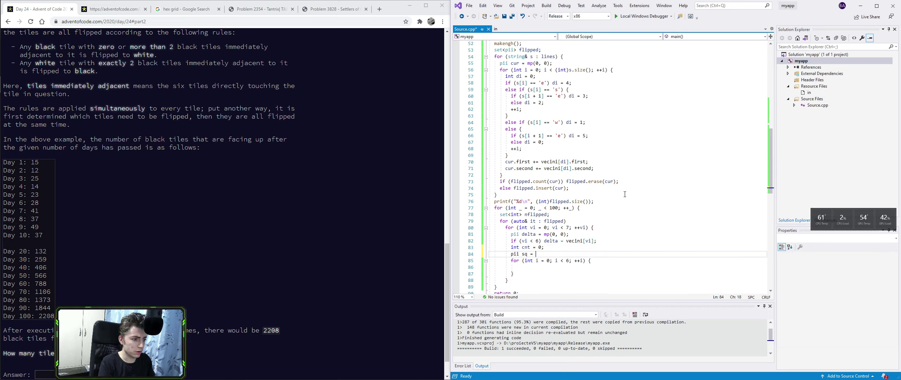
key("ctrl+s")
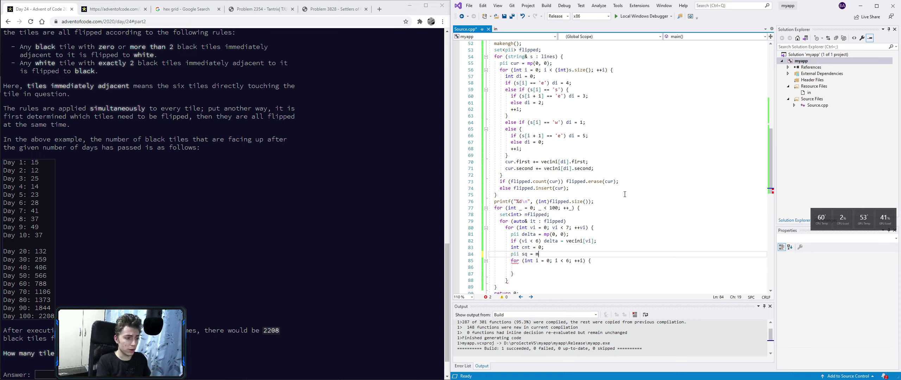
type("mp(")
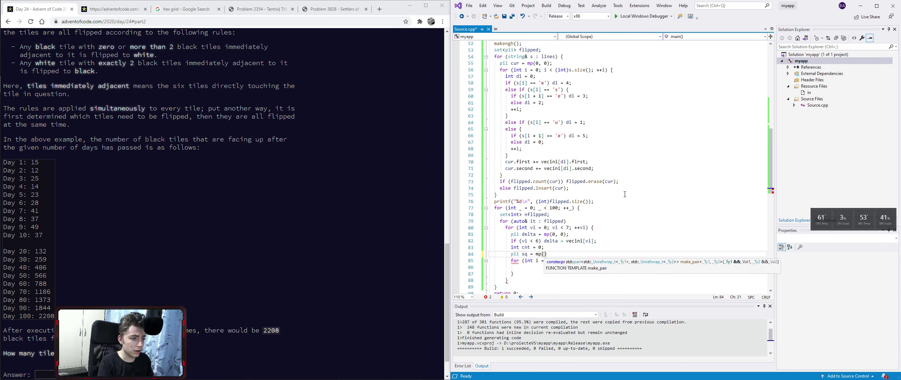
type("it.first + delt")
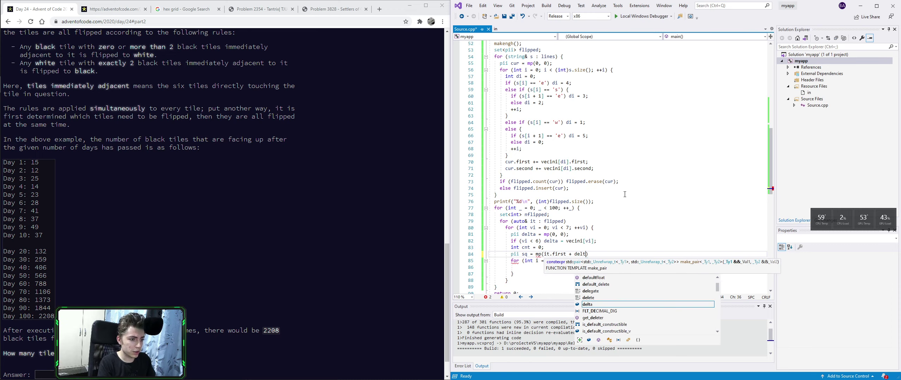
type("a.first, ")
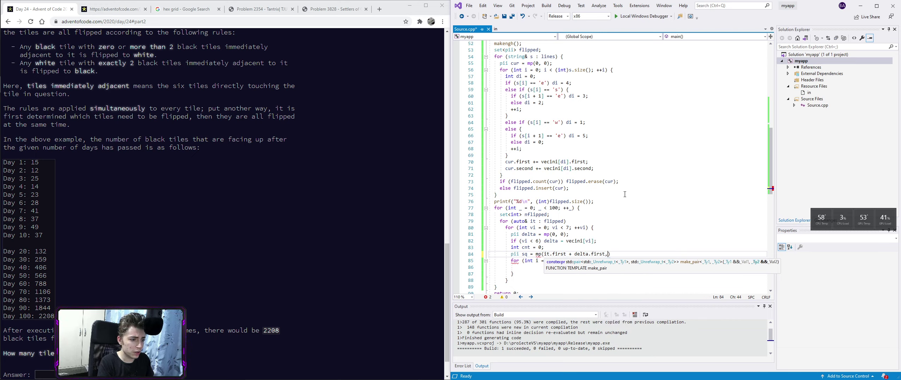
type("it.second + ")
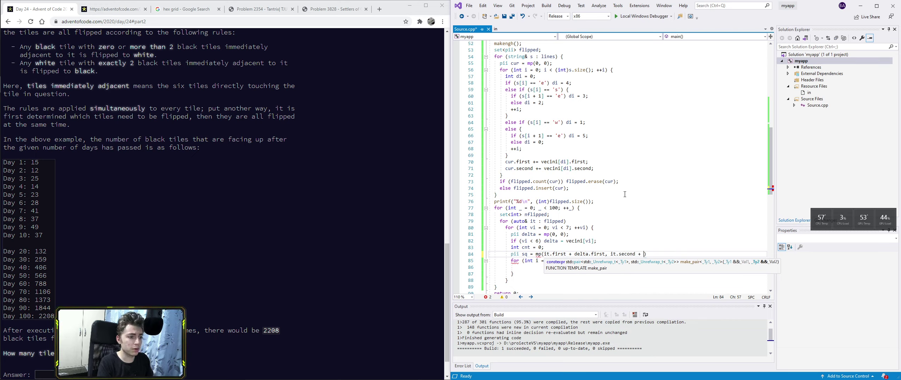
type("delta.second);")
key("ctrl+s")
key("Down")
key("Down")
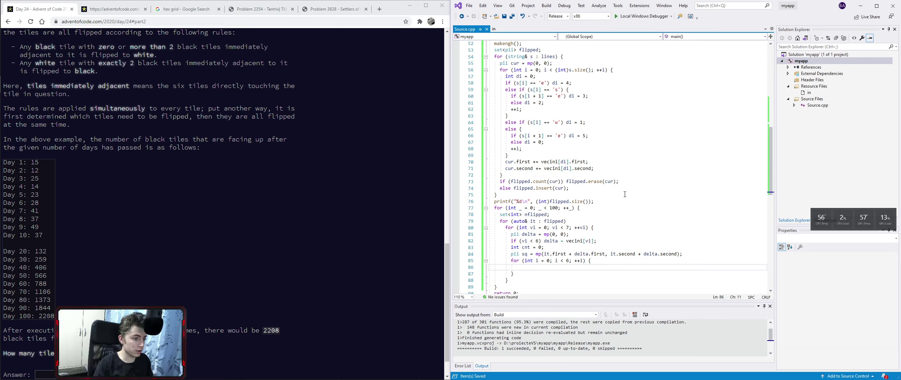
scroll(616, 226, "down", 3)
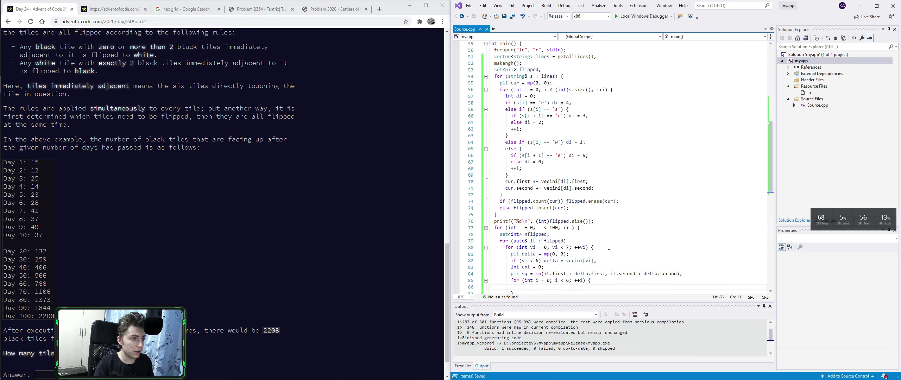
scroll(609, 252, "down", 2)
type("pii ns")
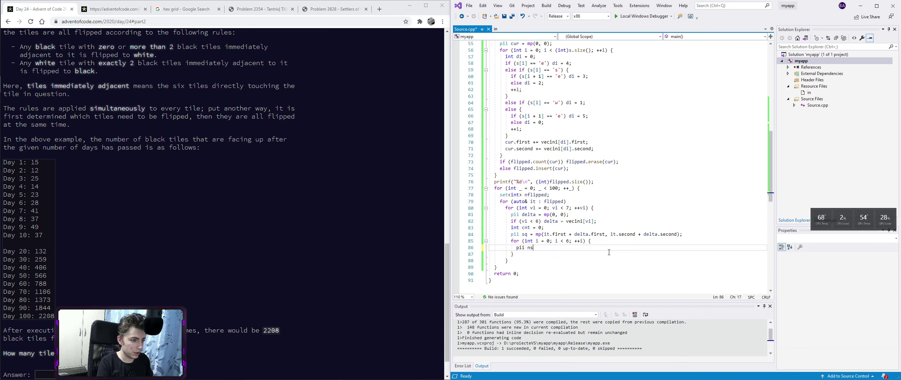
type("q = mp(")
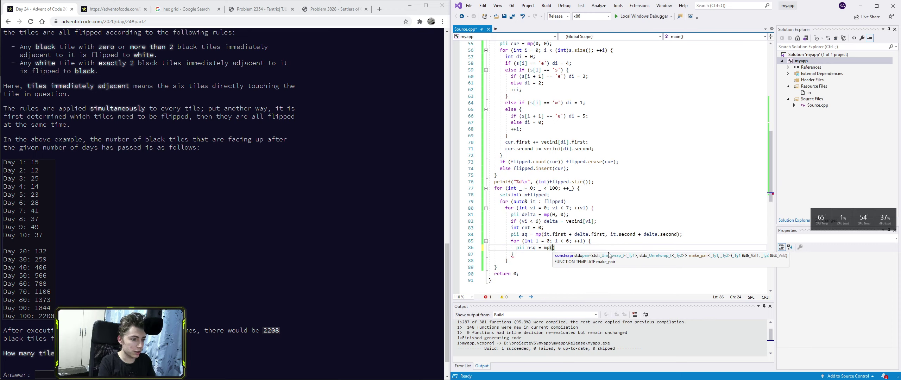
type("sq.first + ")
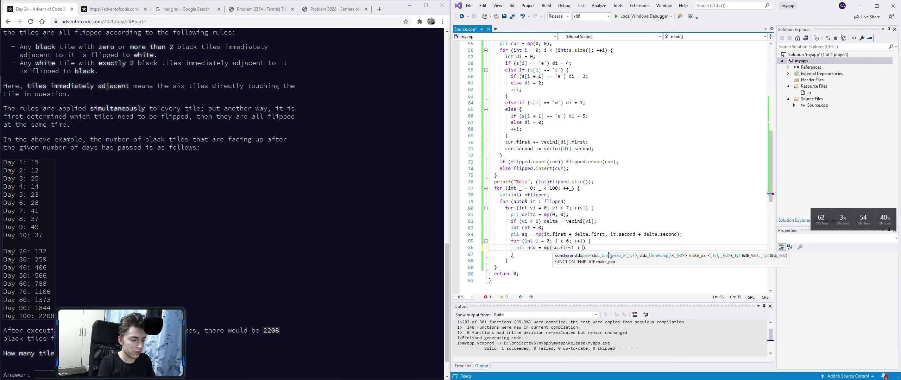
type("vecini[i].first")
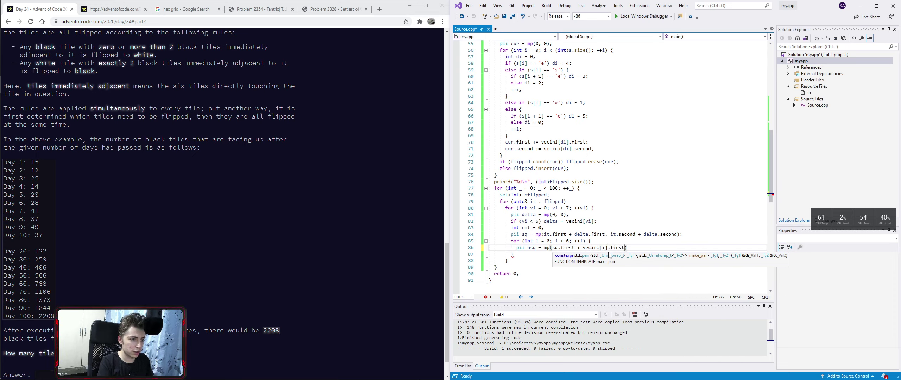
type(", sq.second ")
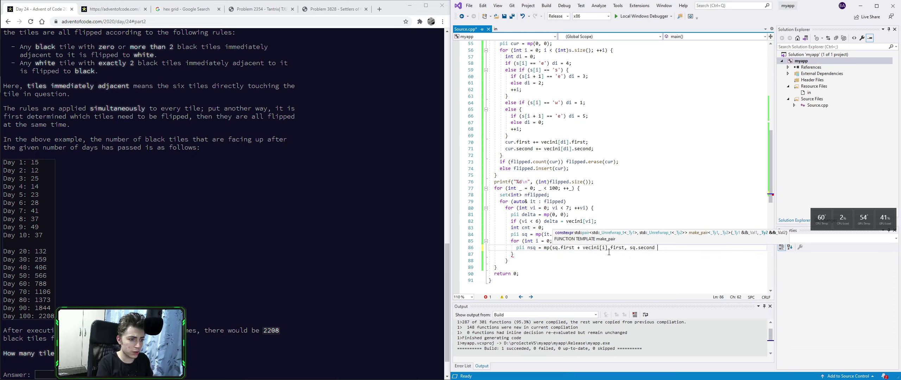
type("+ vecinio")
key("BackSpace")
key("BackSpace")
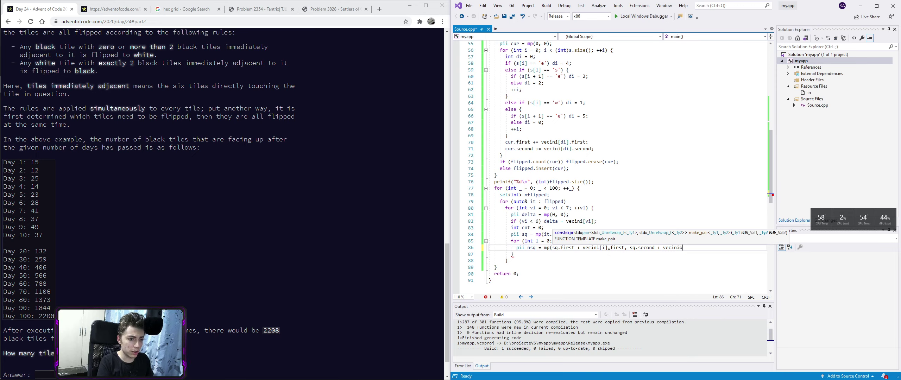
type("[i].second);")
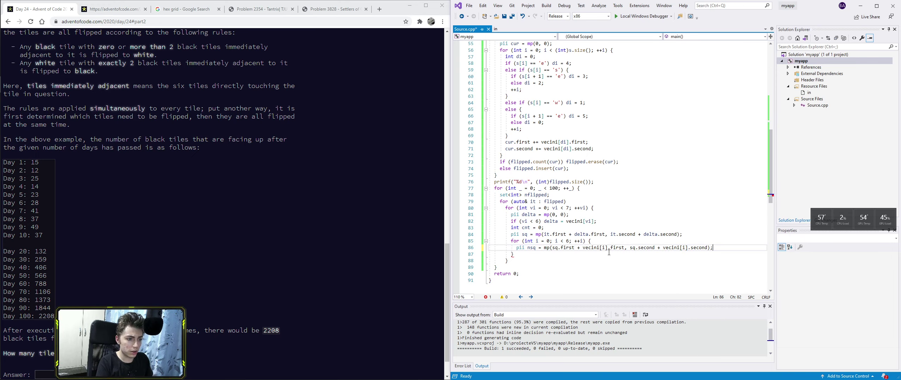
key("ctrl+s")
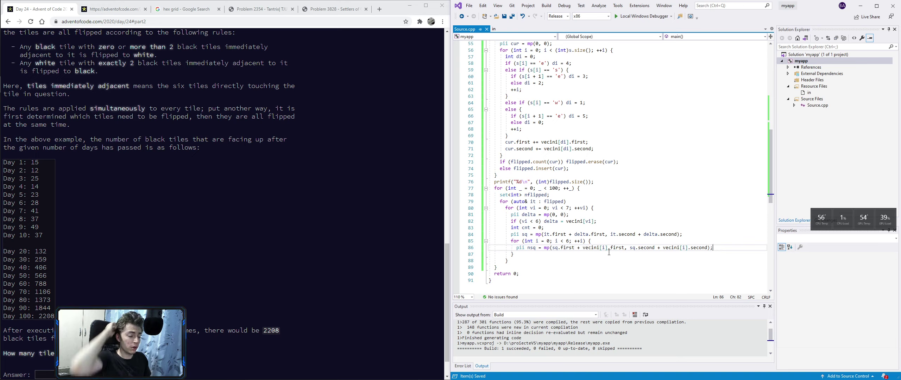
key("Return")
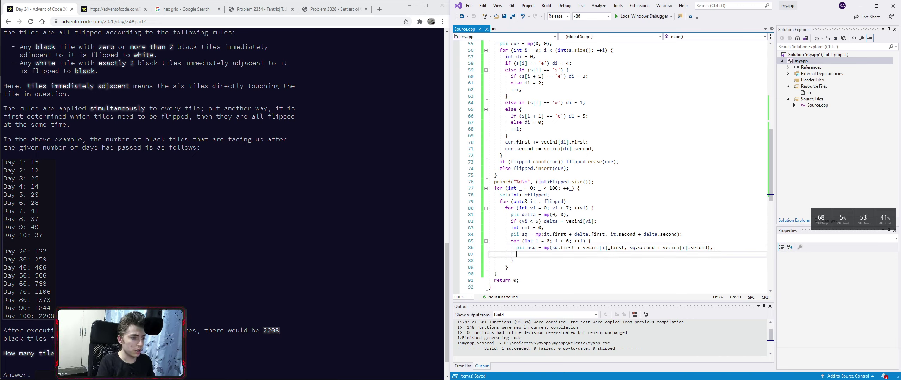
type("if(fli")
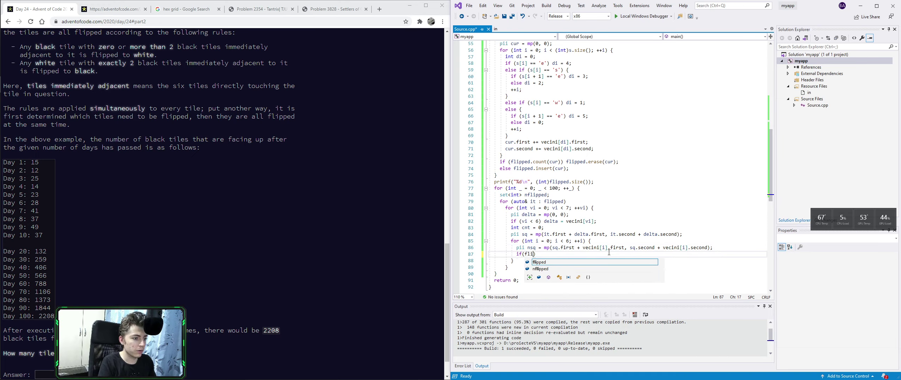
type("pped.count(")
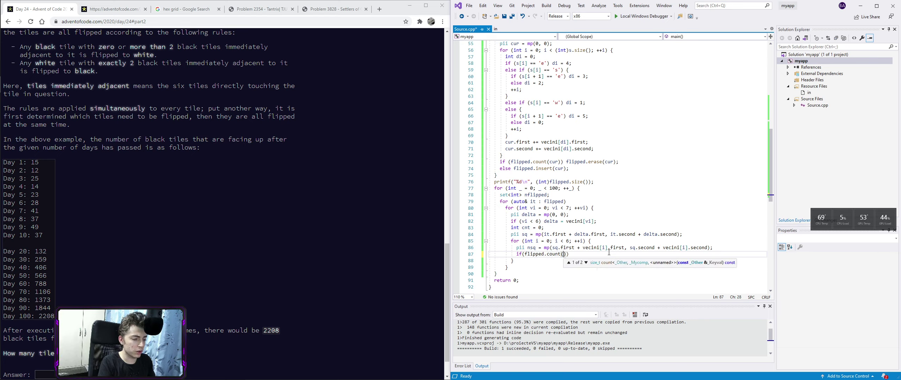
Write if (flipped.count(nsq)) ++cnt; on line 87, with a blank line below the loop
left_click(561, 196)
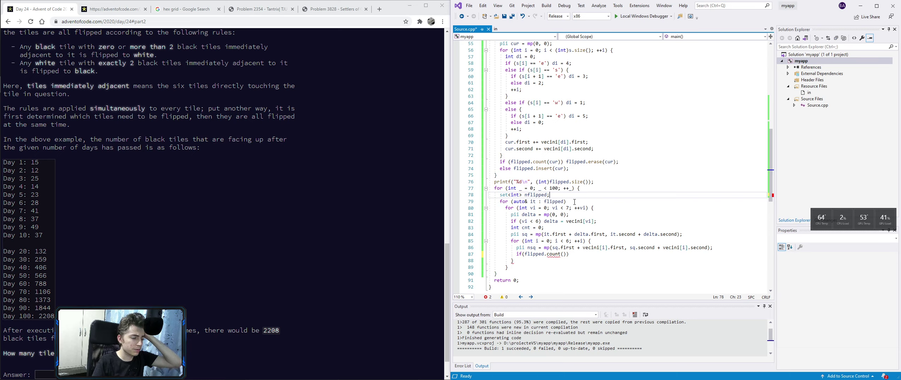
left_click(564, 254)
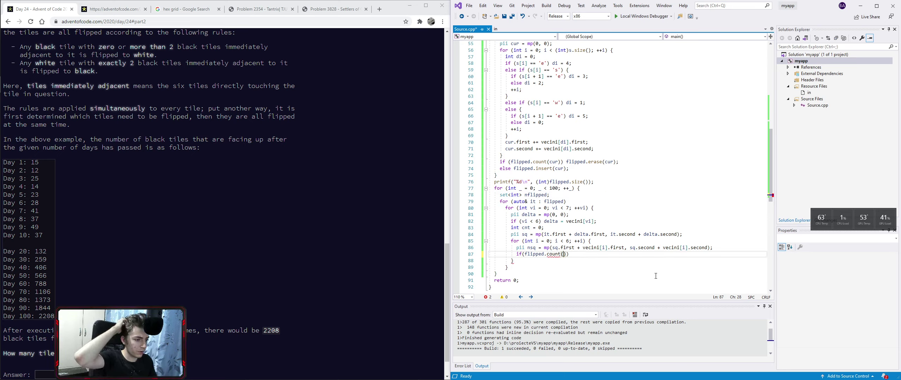
type("nsq")
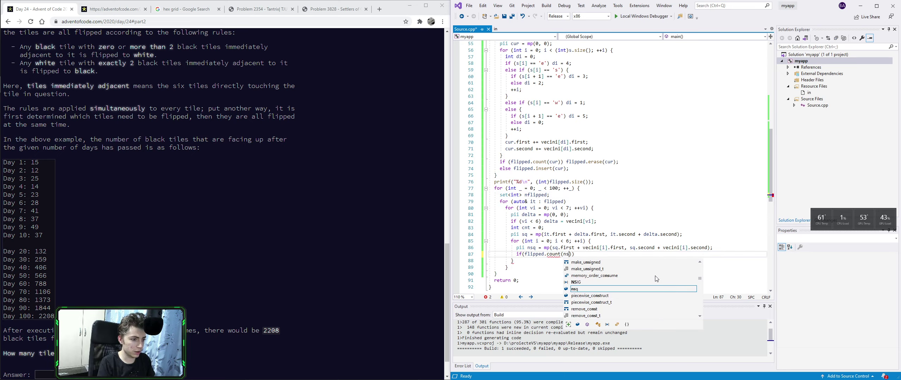
key("ctrl+s")
type("))+")
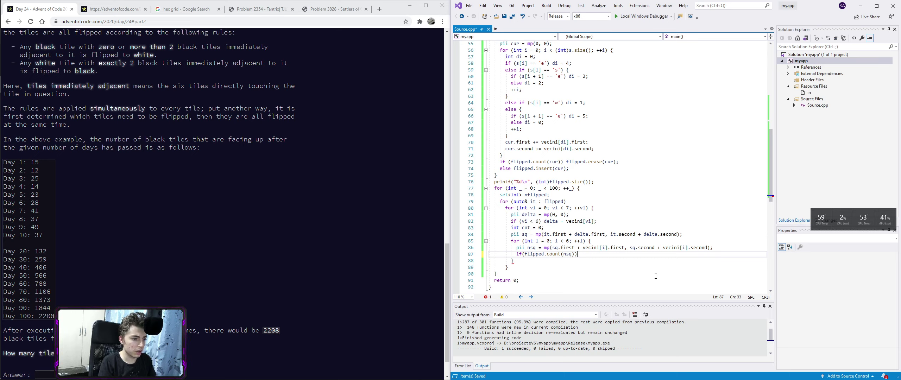
type("++cnt;")
key("Down")
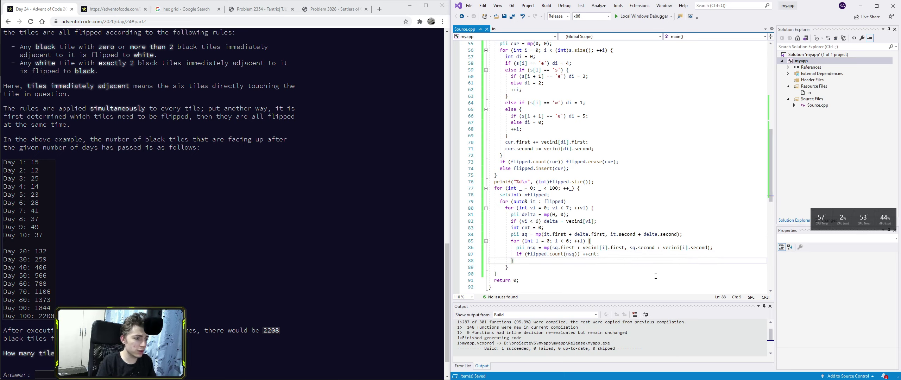
key("Return")
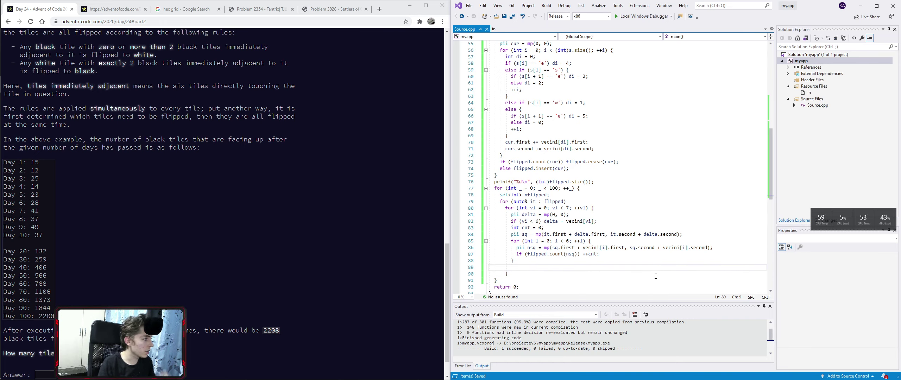
scroll(375, 252, "up", 2)
scroll(351, 265, "up", 1)
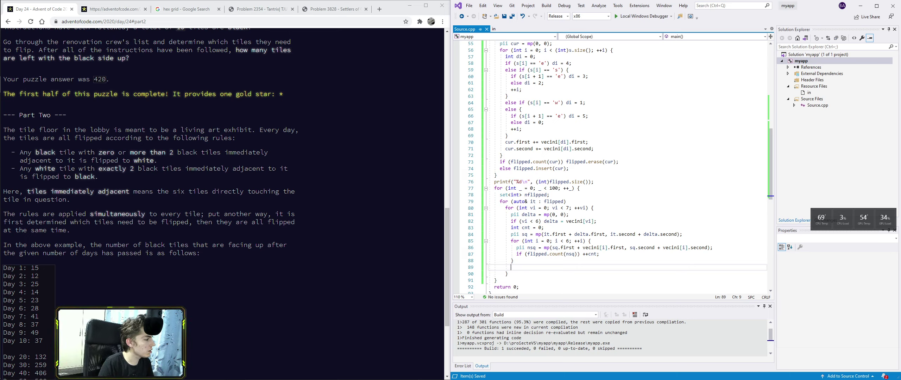
type("}")
key("Return")
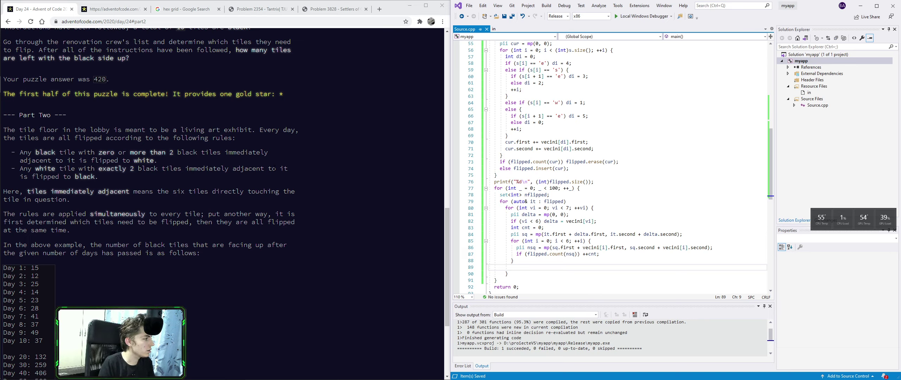
type("if(flipped")
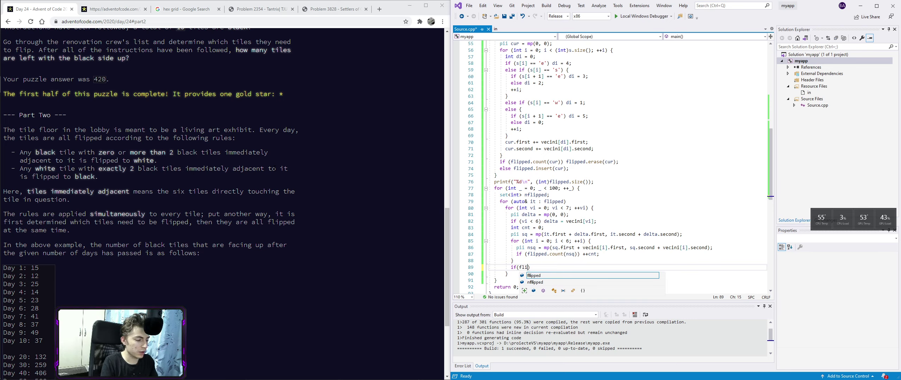
type(".")
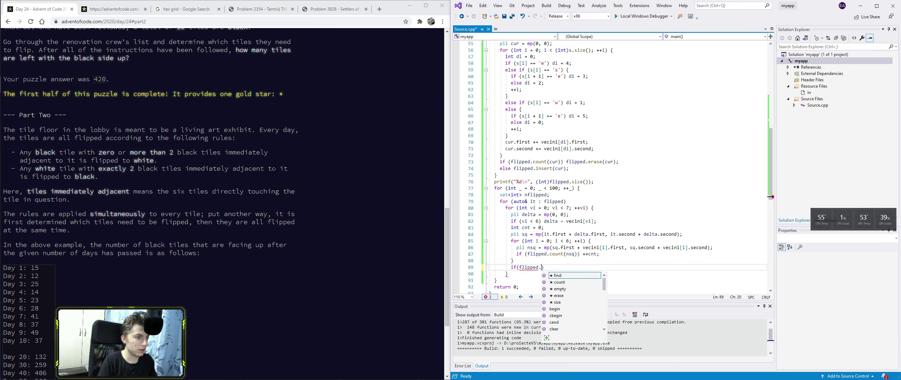
type("count(")
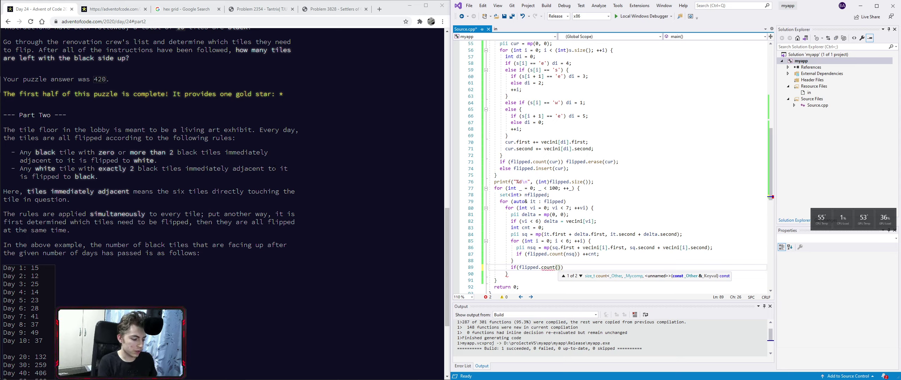
type("sq)")
Start line 89's condition with flipped.count(sq) and check where sq is used
key("ctrl+s")
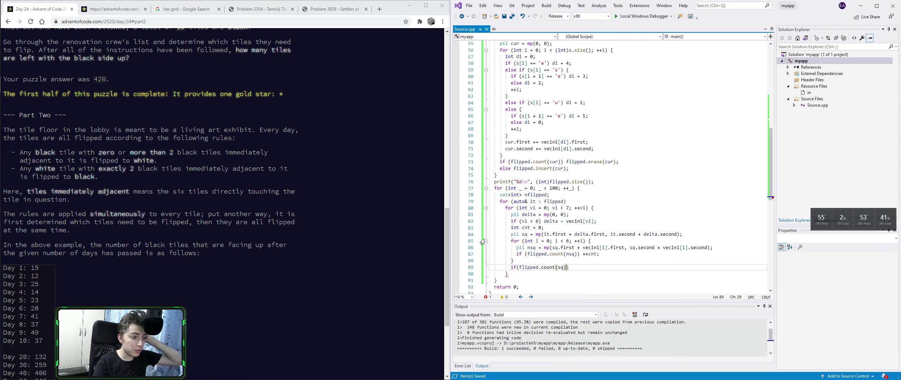
double_click(524, 234)
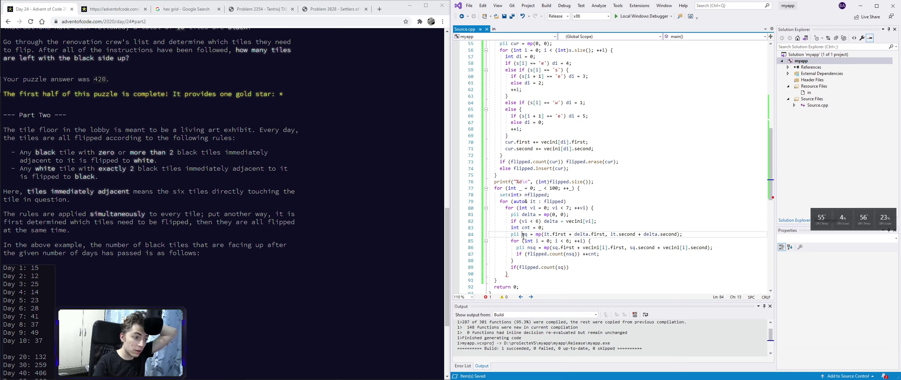
left_click(522, 261)
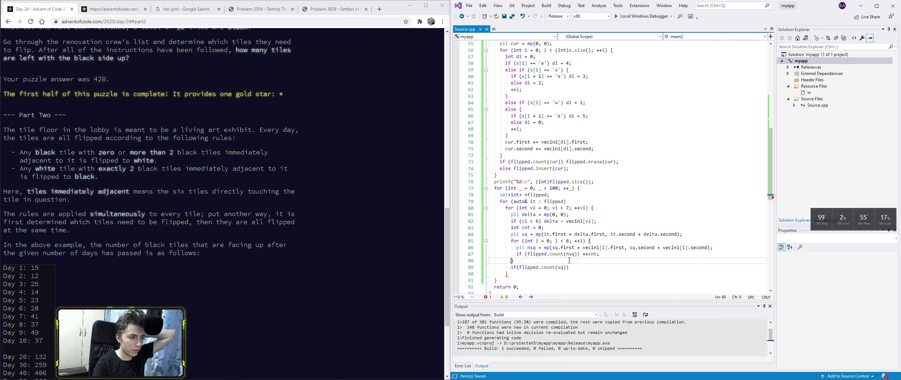
key("Down")
key("End")
key("Left")
type("&&")
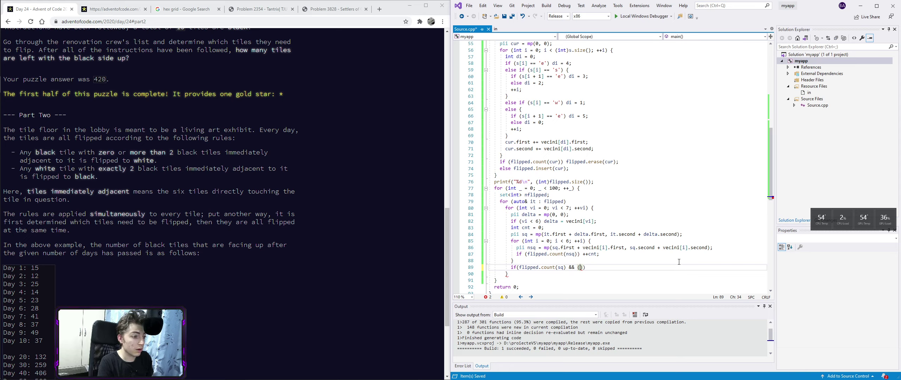
type("cnt != 0 && ")
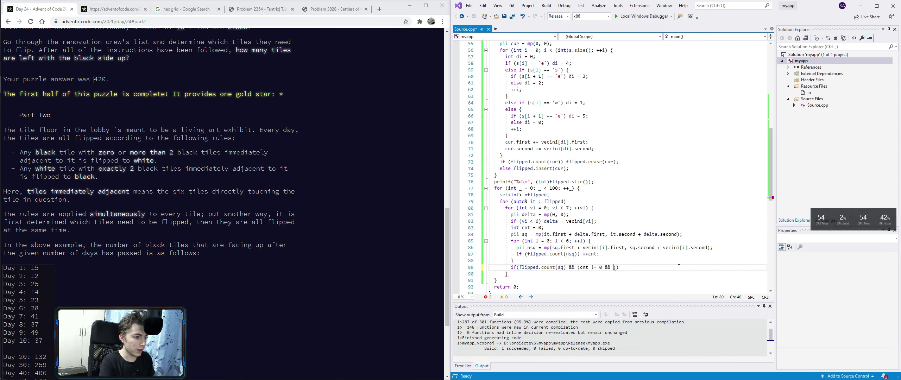
type("cnt <")
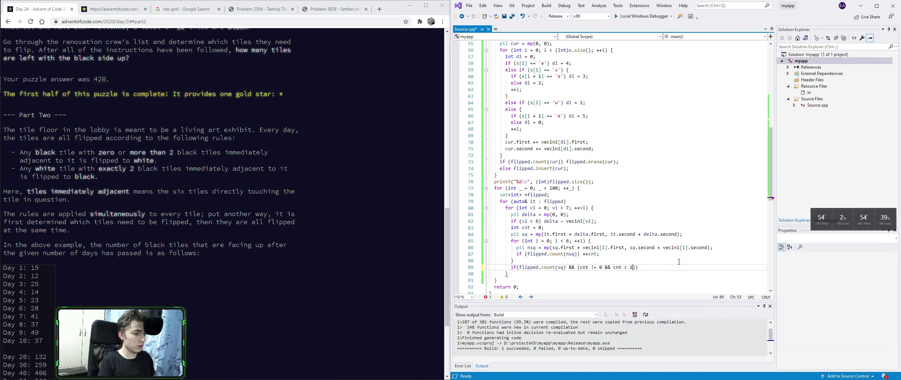
type("=")
Change the neighbour test to !(cnt == 0 || cnt > 2) and insert sq into nflipped
key("ctrl+s")
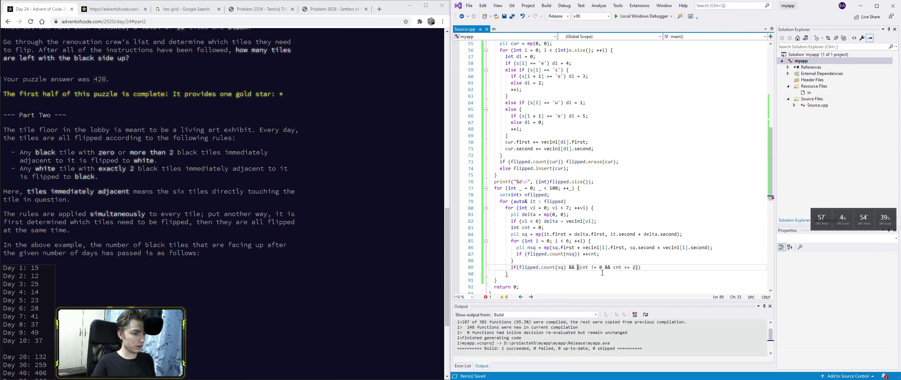
type("!")
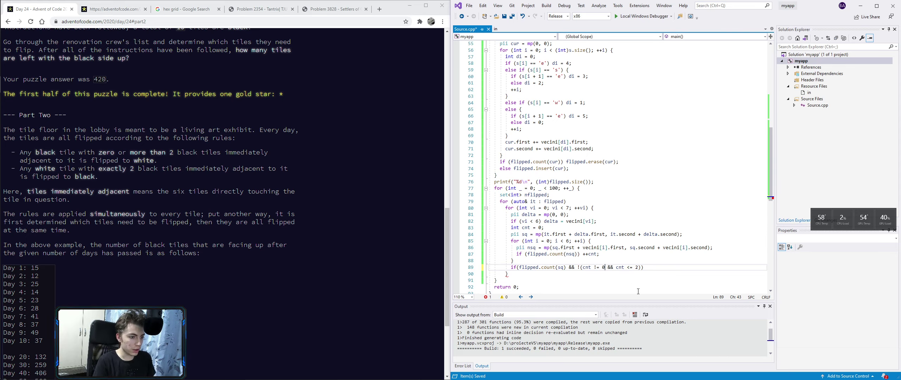
key("Left")
key("Left")
key("Left")
key("BackSpace")
type("=")
key("Right")
key("Right")
key("Right")
key("Delete")
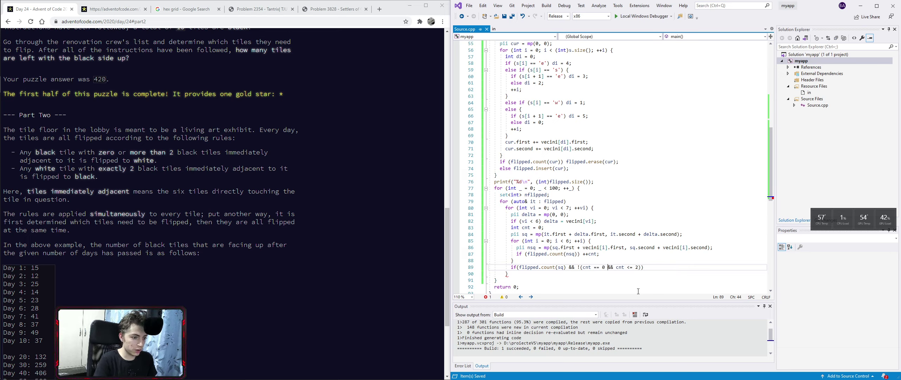
key("BackSpace")
type("||")
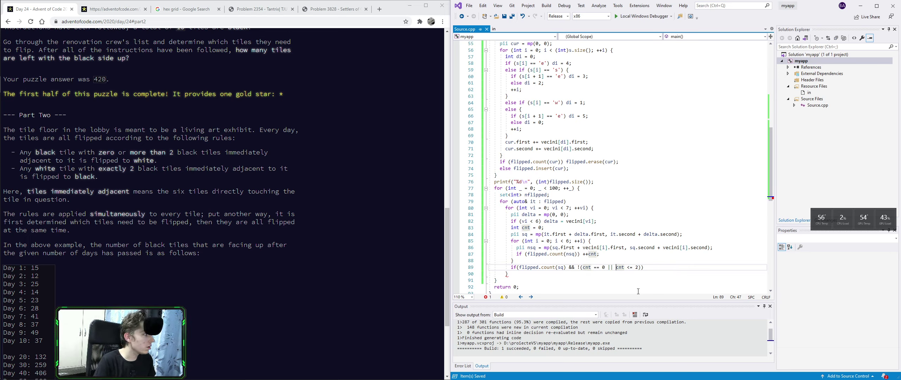
key("Right")
key("Right")
key("Right")
key("Delete")
key("BackSpace")
type(">")
key("End")
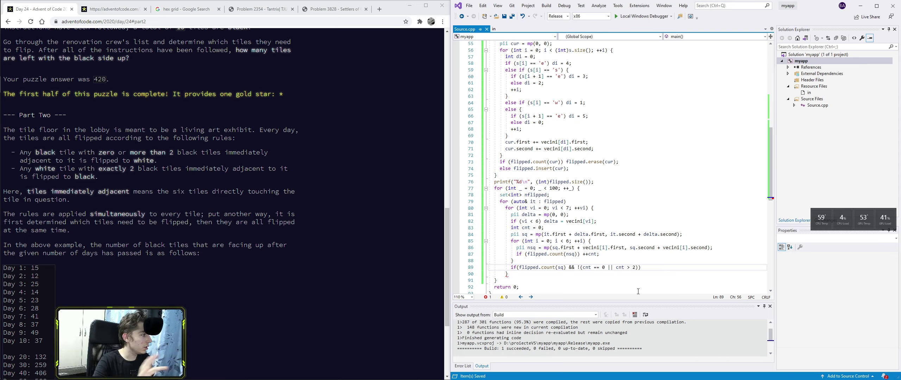
type("nflipped")
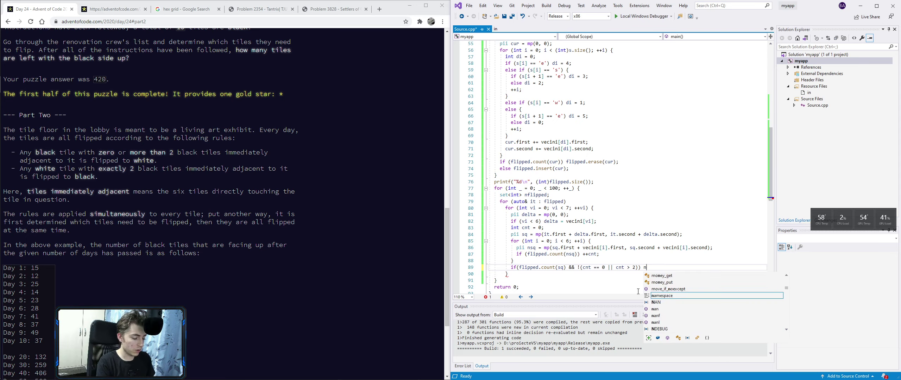
type(".insert(")
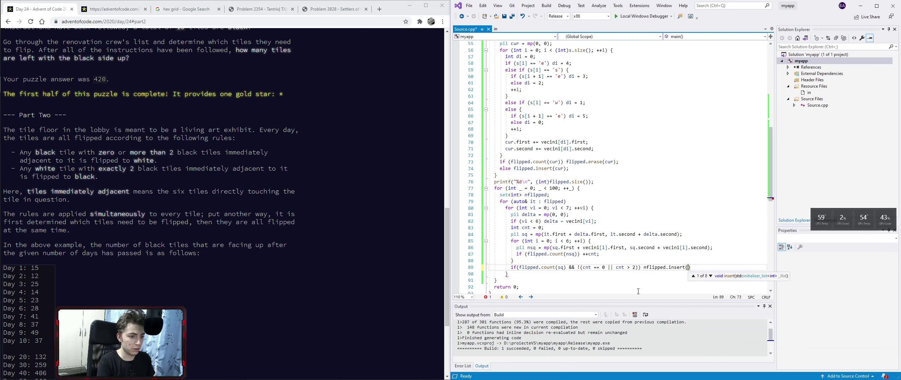
type("sq")
type(");")
key("ctrl+s")
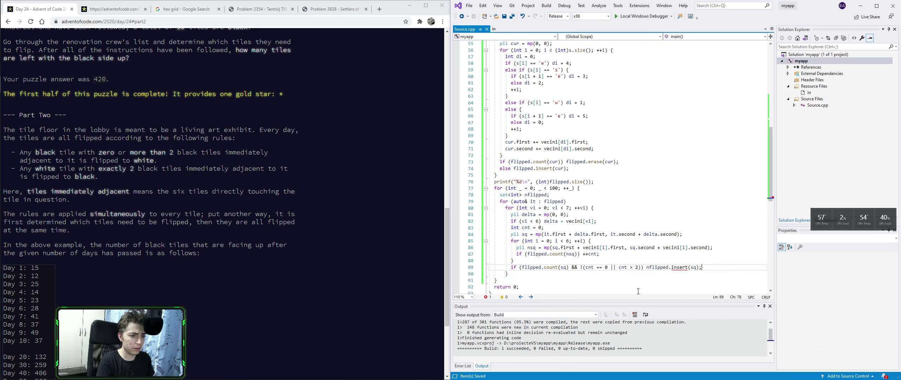
double_click(514, 195)
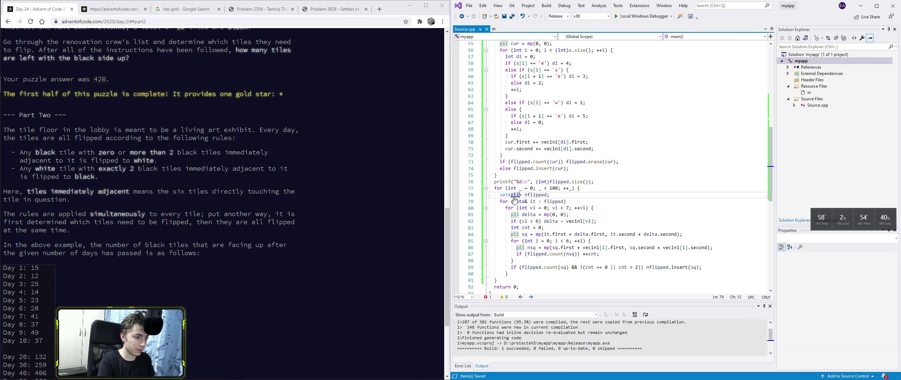
Add the white-tile rule: if (!flipped.count(sq) && cnt == 2) nflipped.insert(sq);
left_click(716, 267)
key("Return")
type("if(!f")
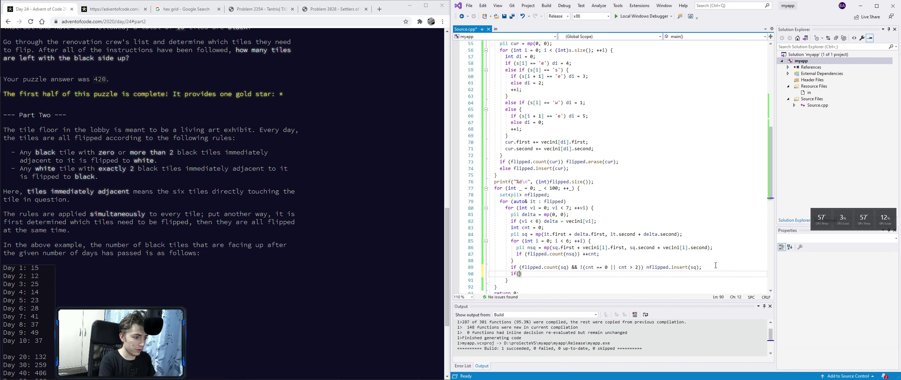
type("lipped.")
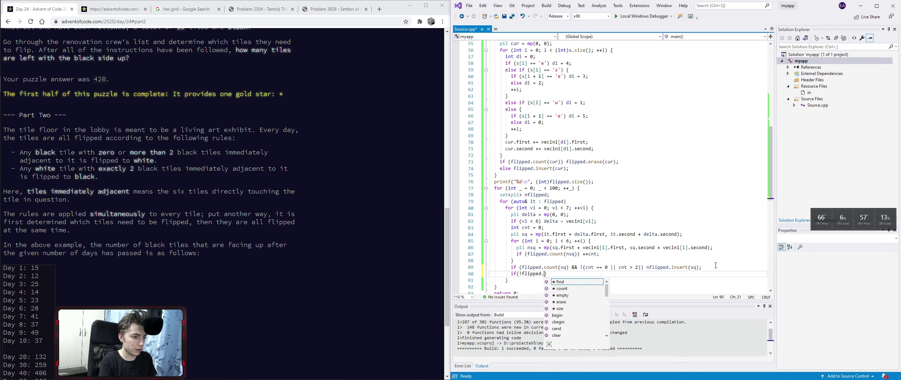
type("count(sq)")
key("ctrl+s")
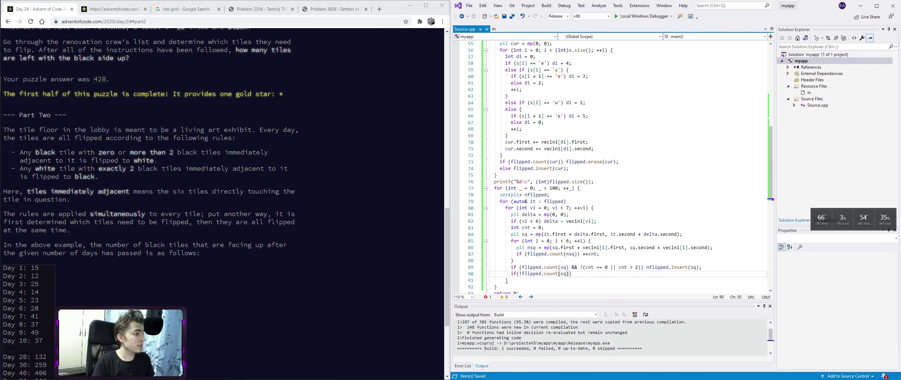
type("cnt")
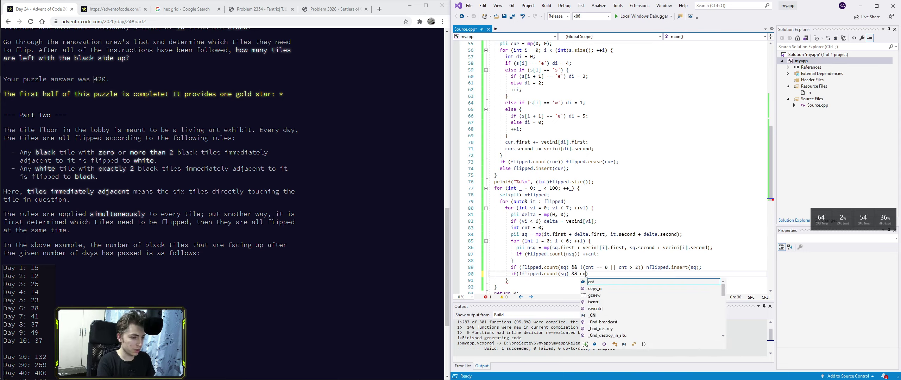
type(" == 2")
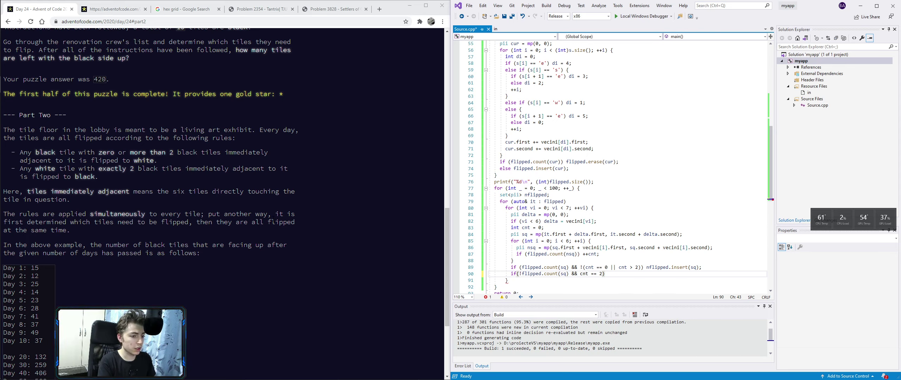
type(" nflipped.")
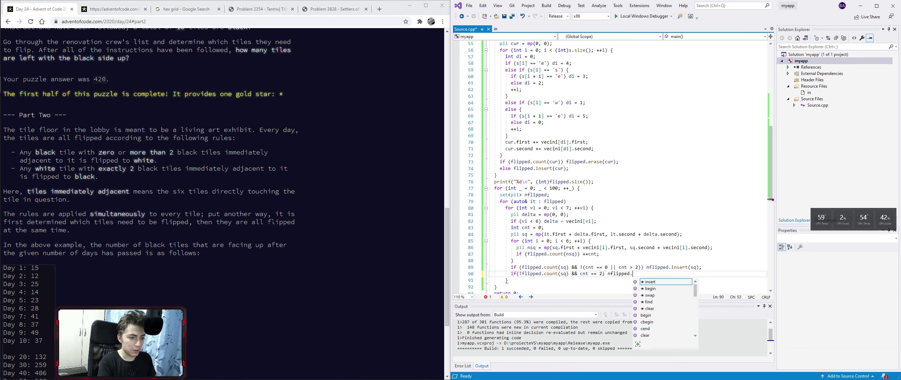
type("insert(sq);")
key("ctrl+s")
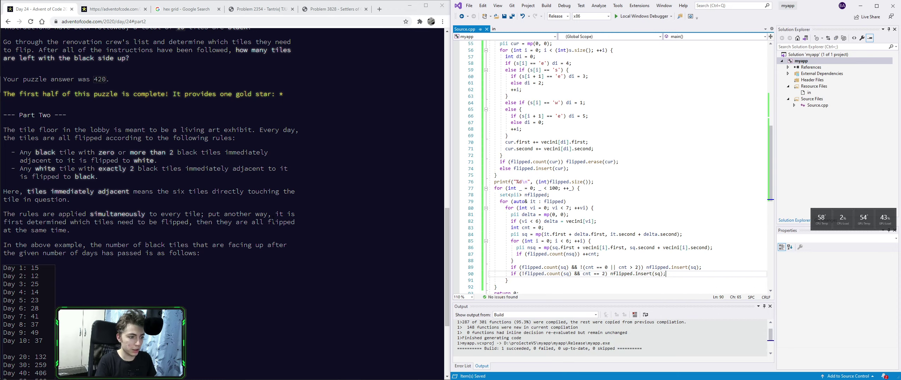
Add flipped.swap(nflipped); after the neighbour loop
key("Down")
key("Return")
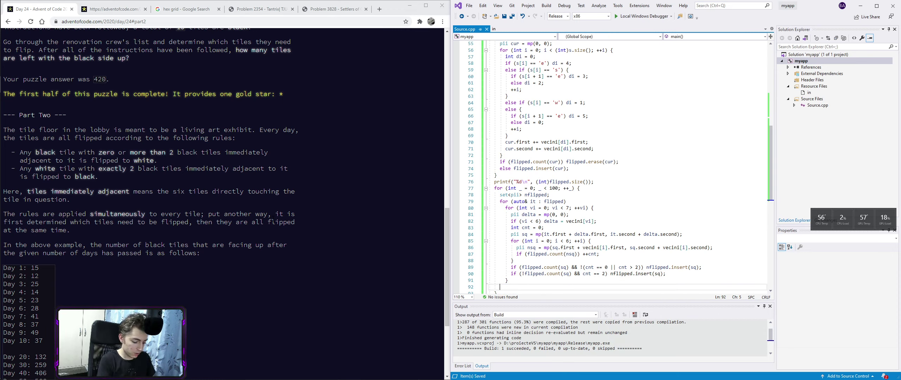
type("fl")
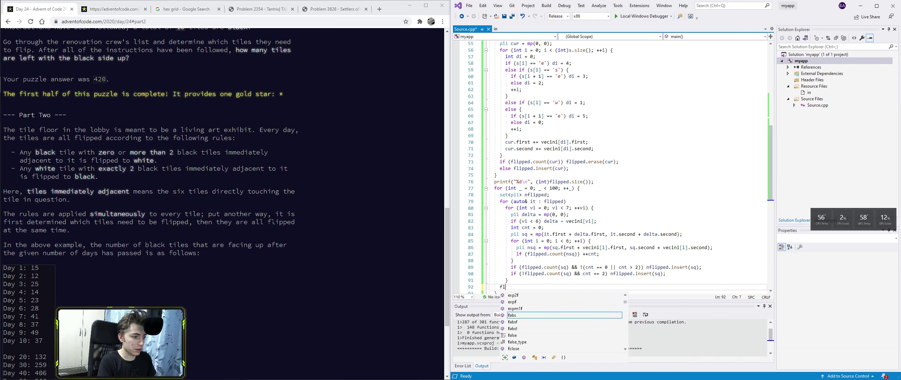
type("ipped.swap(")
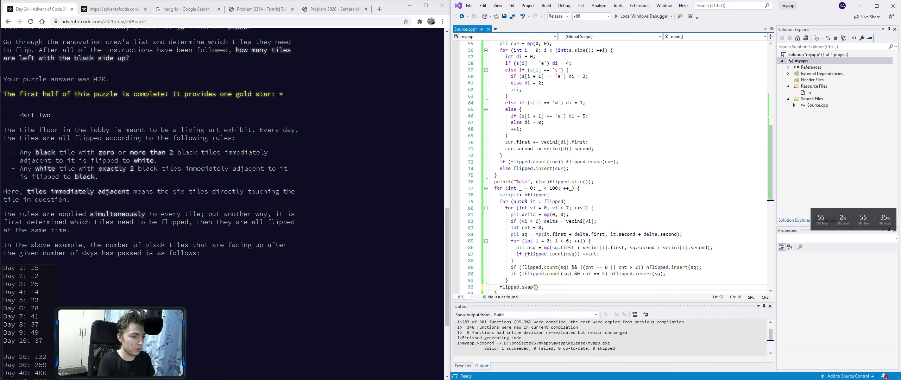
type("nflipped);")
key("ctrl+s")
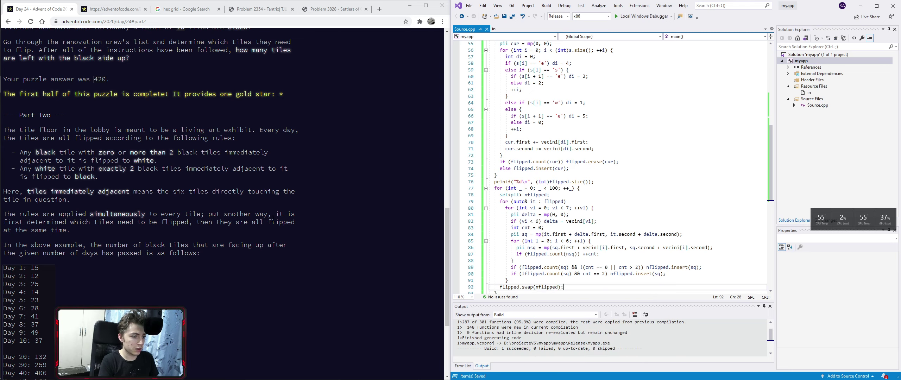
scroll(417, 274, "down", 2)
scroll(417, 275, "down", 2)
scroll(417, 275, "up", 4)
scroll(552, 264, "down", 1)
Copy the count-printing printf line to just after the day loop
key("Down")
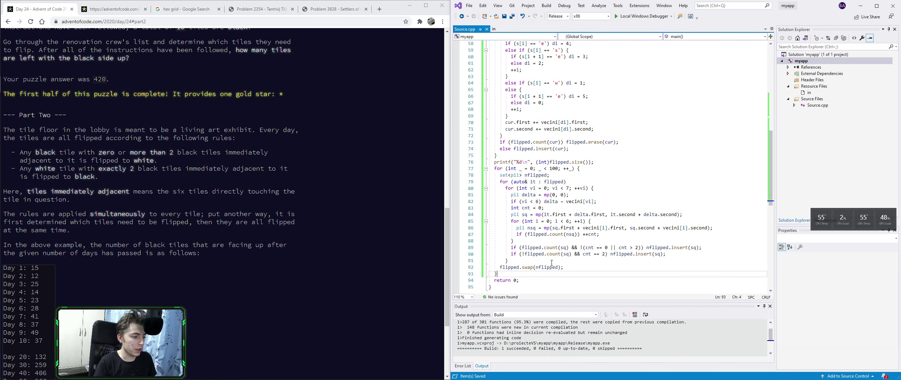
key("Return")
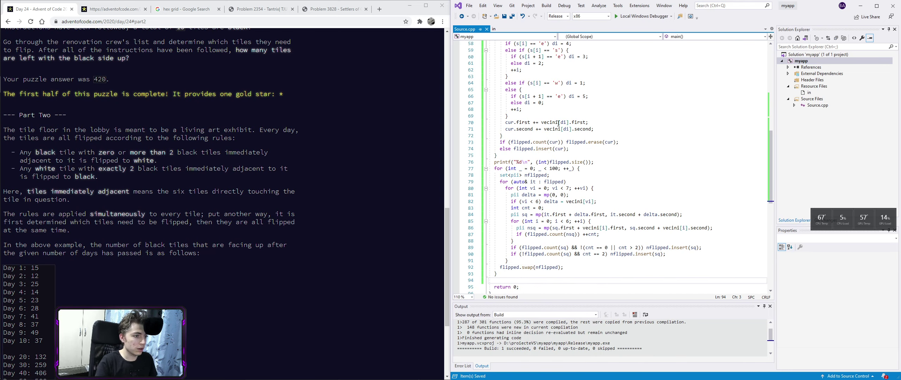
left_click(607, 164)
key("shift+Home")
key("ctrl+c")
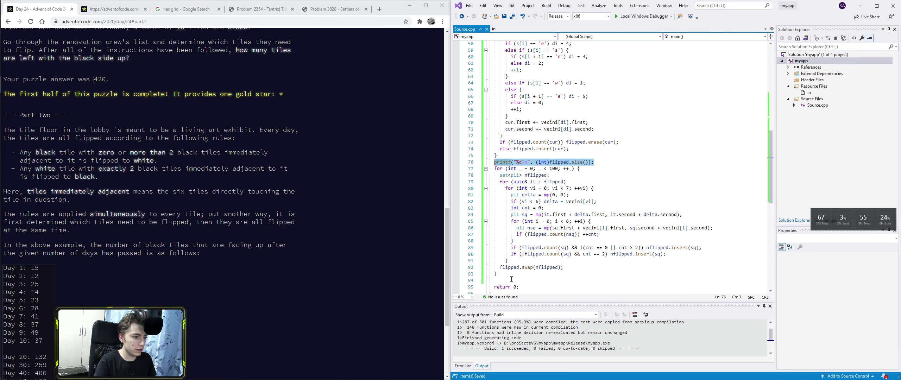
left_click(610, 280)
key("ctrl+v")
Run the solution, close the console showing 4206, and submit 4206 for Part Two
key("ctrl+F5")
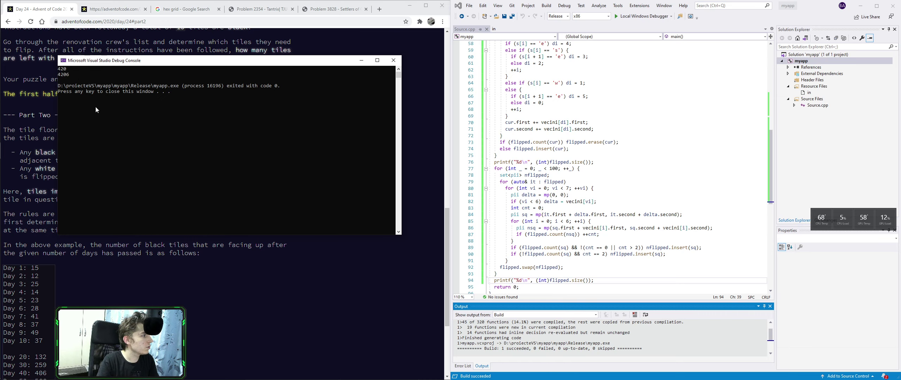
key("Return")
scroll(63, 77, "down", 4)
key("ctrl+v")
key("Return")
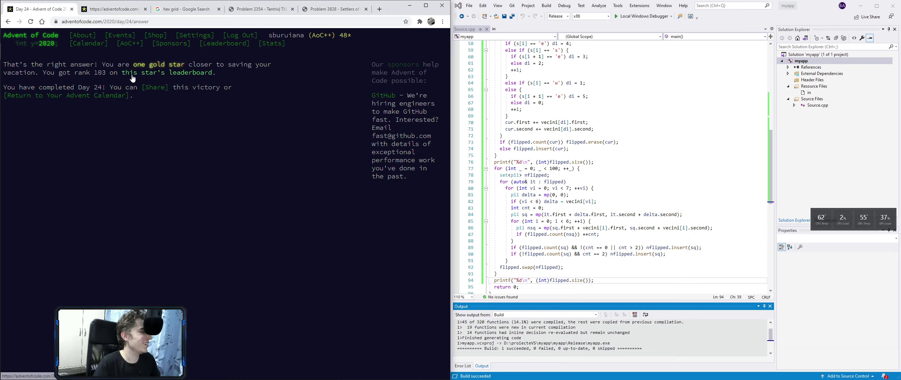
View the Day 24 leaderboard, then select and review the makengh hex direction offsets
left_click(162, 78)
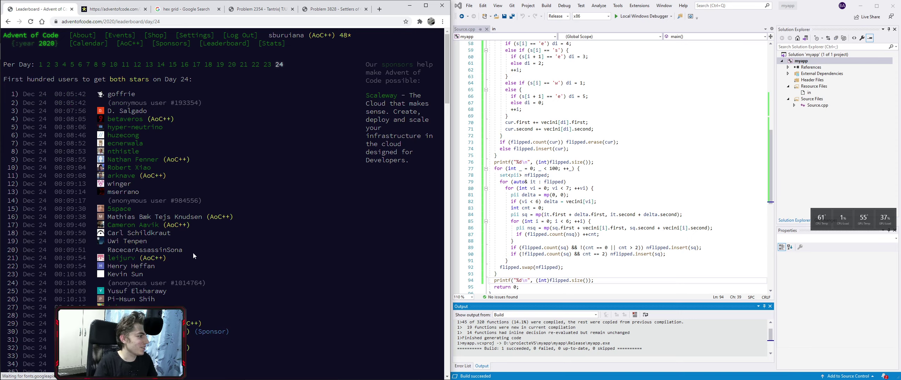
scroll(210, 315, "down", 5)
scroll(209, 294, "down", 5)
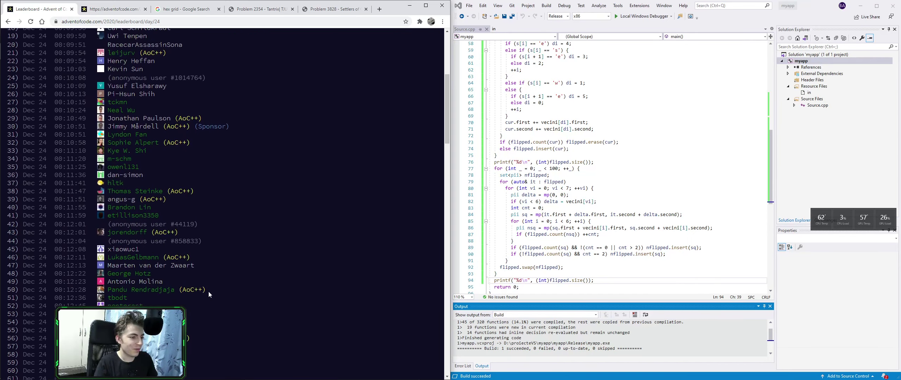
scroll(208, 291, "down", 2)
scroll(209, 295, "down", 2)
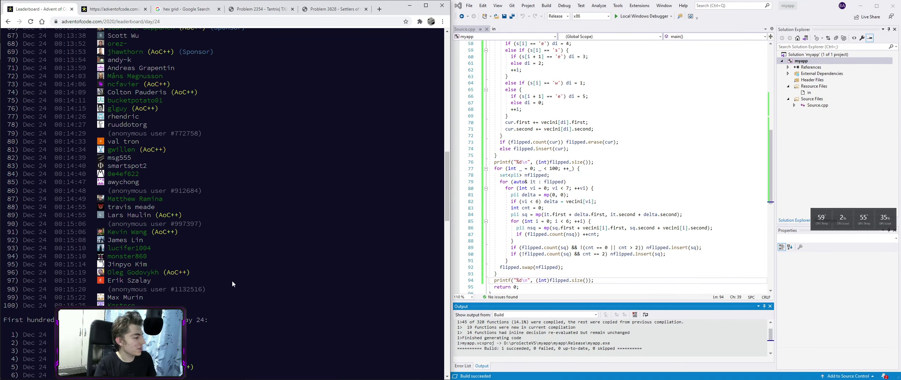
scroll(606, 176, "up", 8)
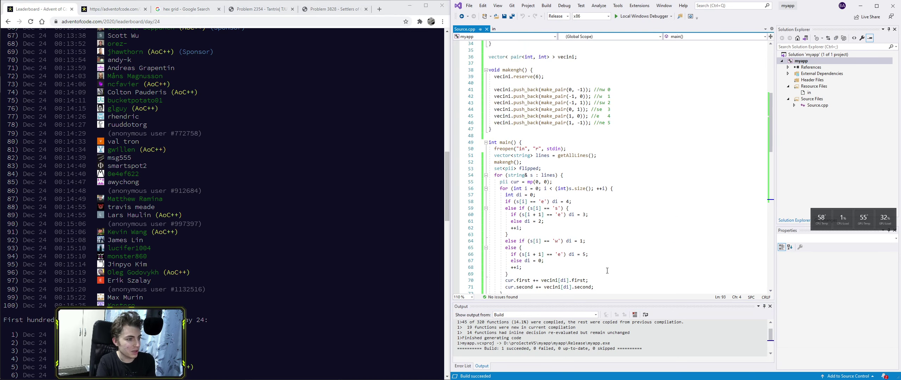
scroll(174, 252, "up", 3)
scroll(217, 287, "up", 5)
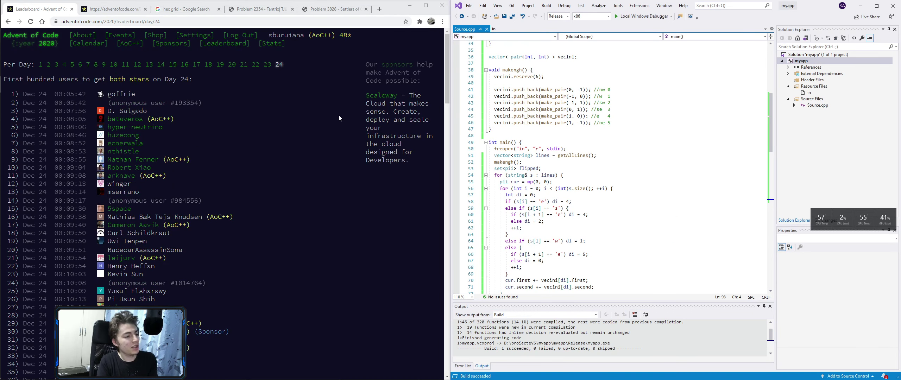
scroll(578, 155, "down", 2)
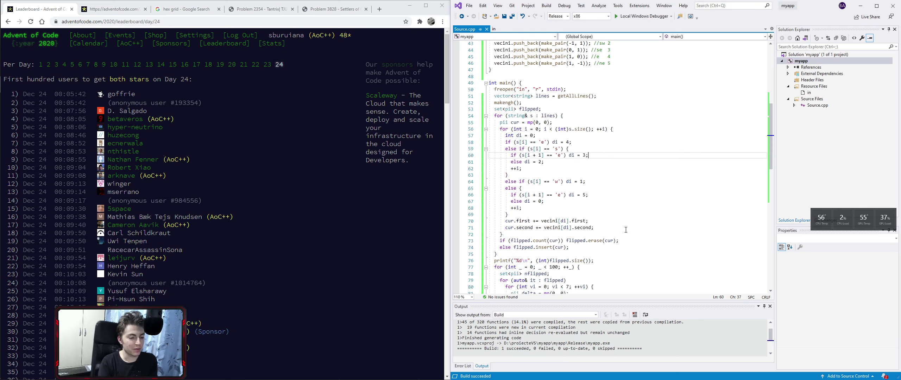
scroll(606, 211, "down", 18)
scroll(622, 243, "up", 8)
left_click(622, 244)
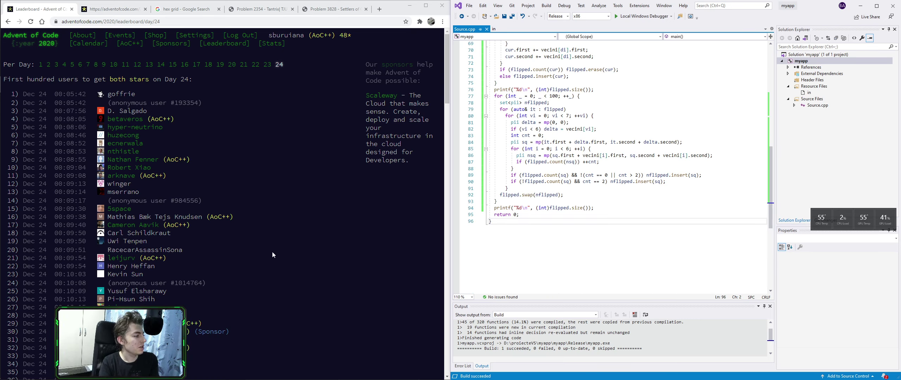
scroll(647, 249, "up", 4)
scroll(634, 257, "up", 4)
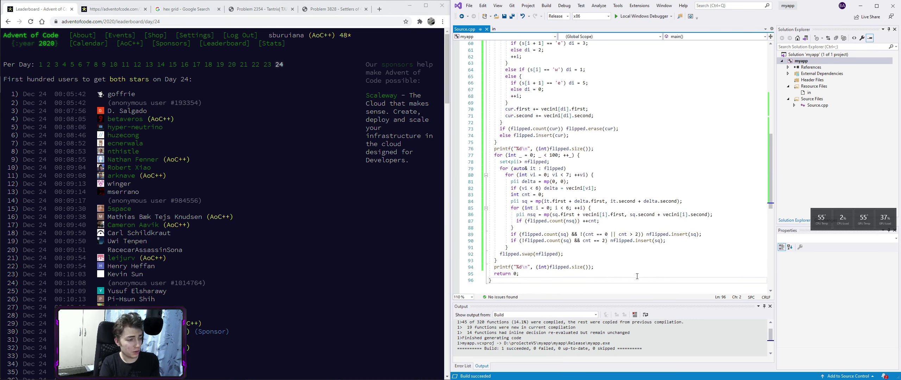
scroll(620, 264, "up", 4)
scroll(601, 276, "up", 4)
scroll(504, 199, "down", 5)
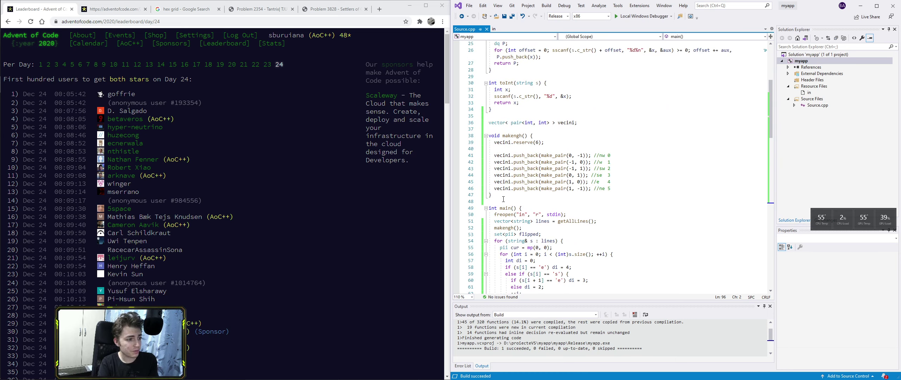
mouse_move(509, 197)
left_mouse_down()
mouse_move(493, 142)
mouse_move(480, 136)
left_mouse_up()
left_click(486, 141)
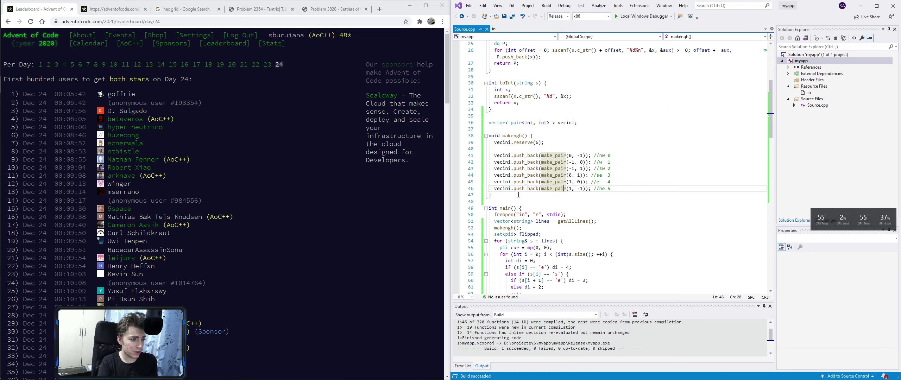
left_click_drag(493, 196, 490, 136)
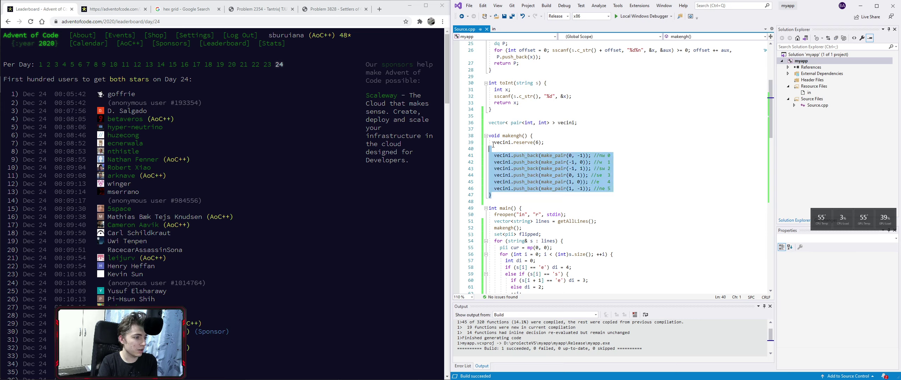
left_click(601, 195)
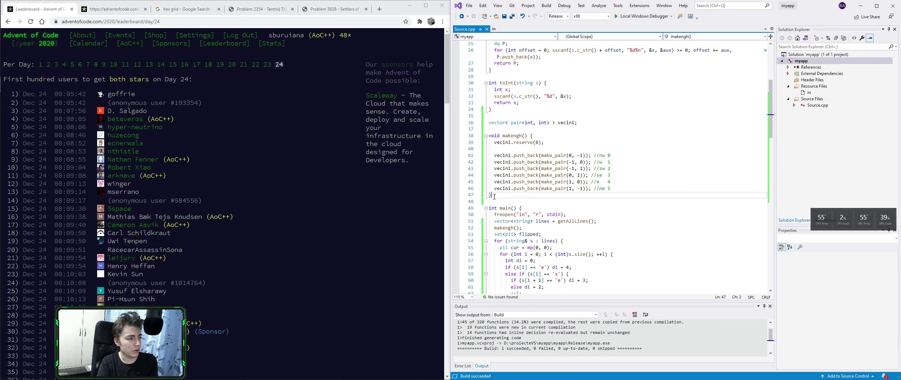
left_click_drag(527, 198, 466, 132)
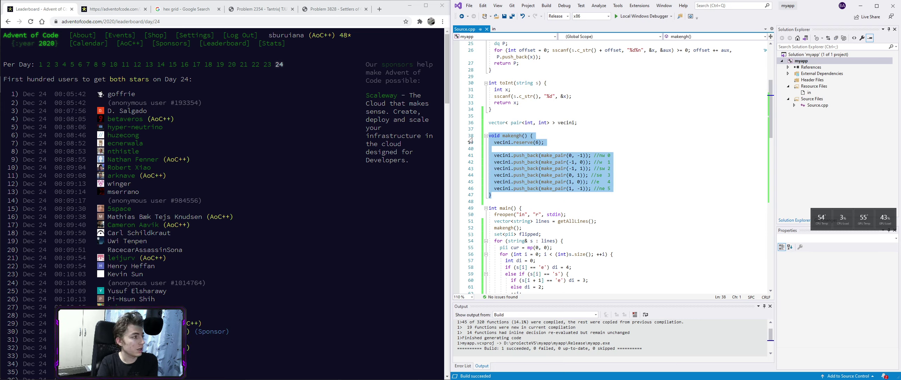
left_click(491, 196)
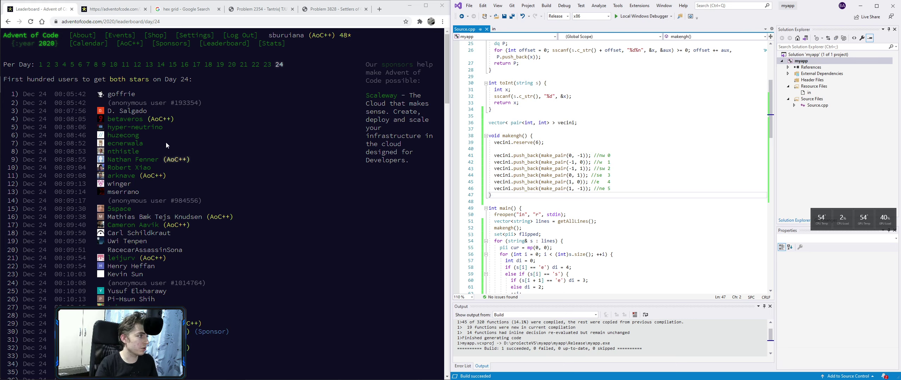
Close the leftover problem tabs and search for 'map hex grid to square grid'
left_click(278, 10)
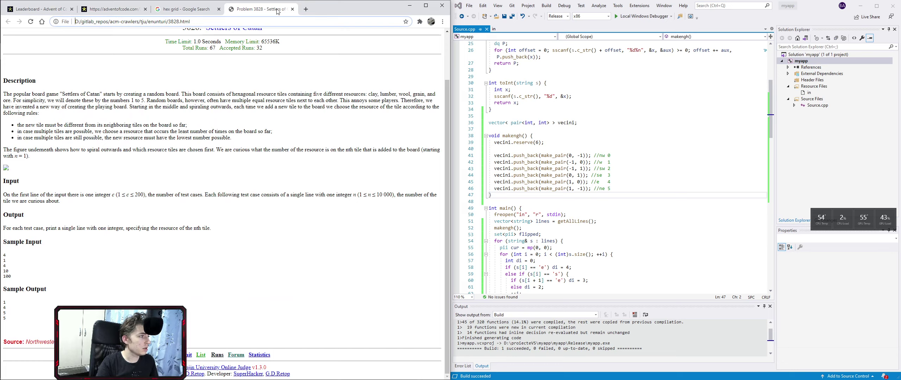
left_click(292, 10)
left_click(339, 138)
left_click(116, 43)
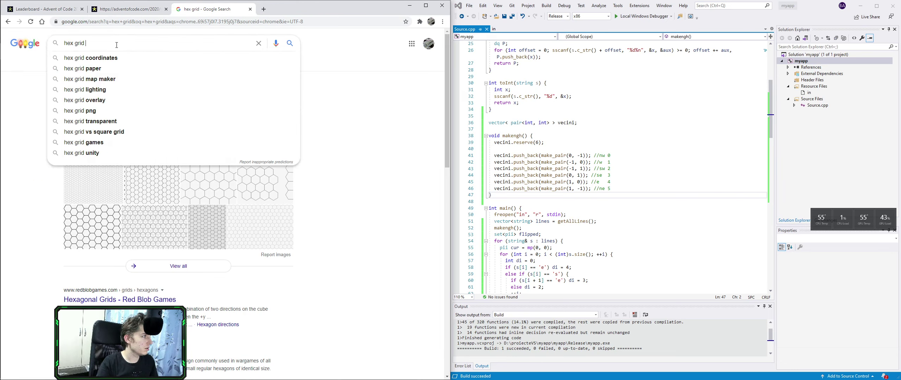
key("ctrl+a")
type("map ")
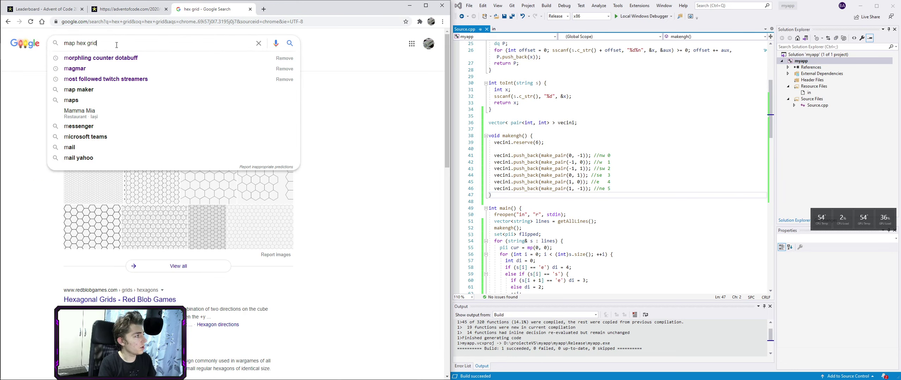
type("c")
type("squar")
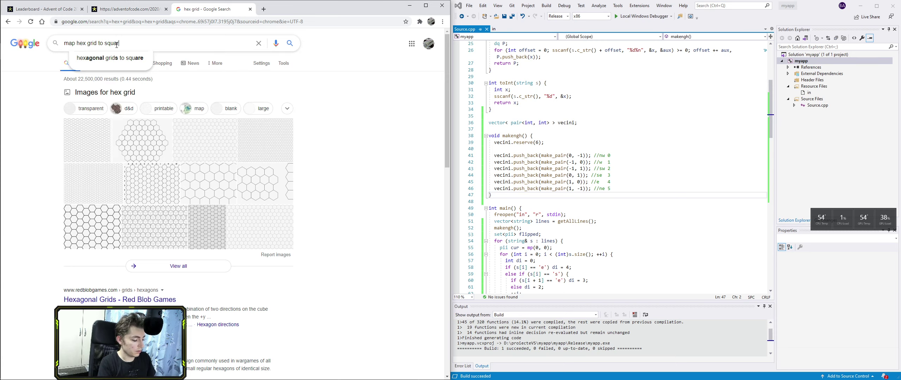
type("e grid")
key("Return")
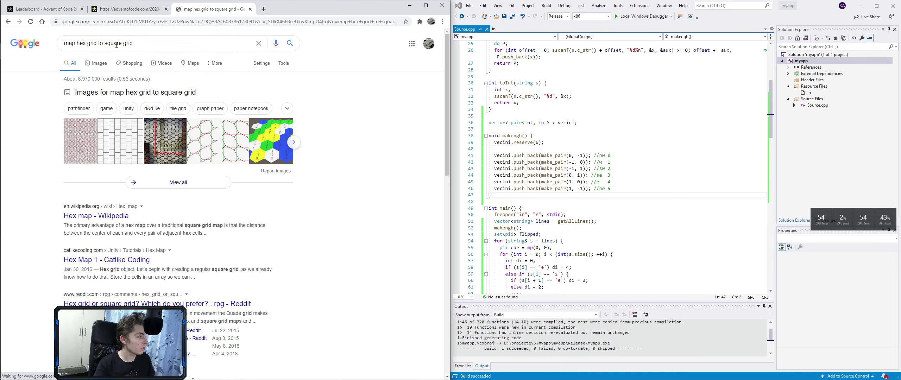
scroll(108, 182, "down", 1)
Open the Wikipedia Hex map and Catlike Coding Hex Map 1 results, viewing Wikipedia
middle_click(108, 182)
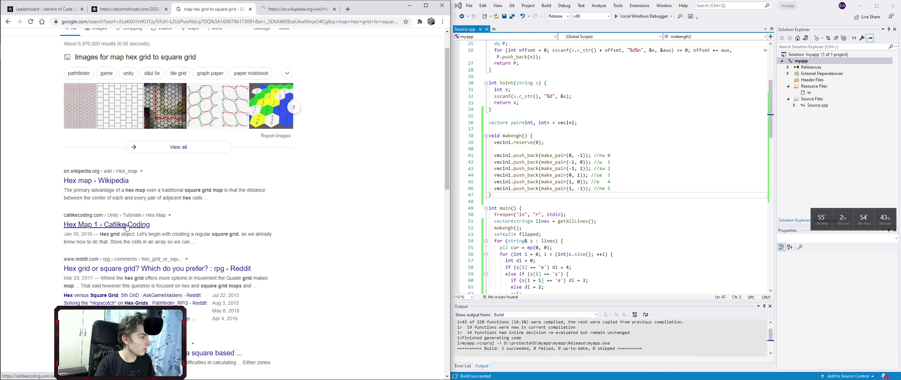
middle_click(106, 225)
left_click(257, 9)
scroll(308, 84, "down", 3)
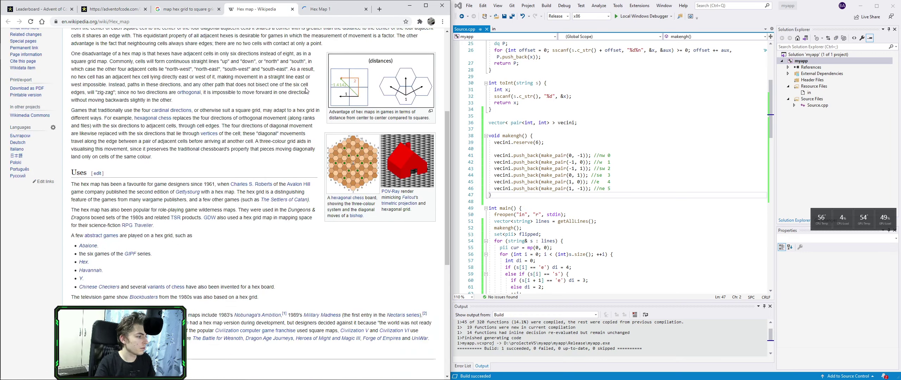
scroll(239, 257, "down", 3)
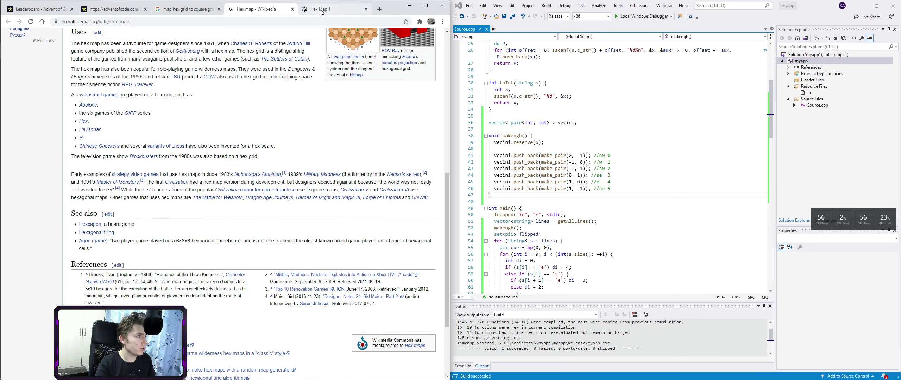
Skim and close the Catlike Hex Map 1 tutorial, then reselect the direction offset lines
left_click(321, 9)
scroll(313, 240, "down", 3)
scroll(310, 176, "up", 2)
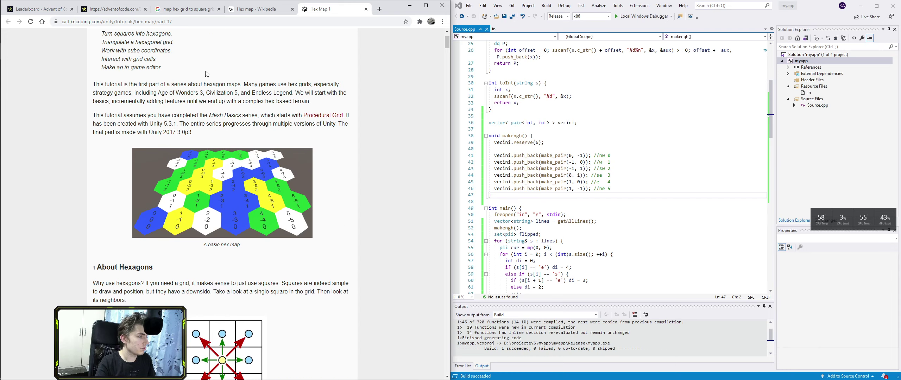
scroll(323, 269, "down", 1)
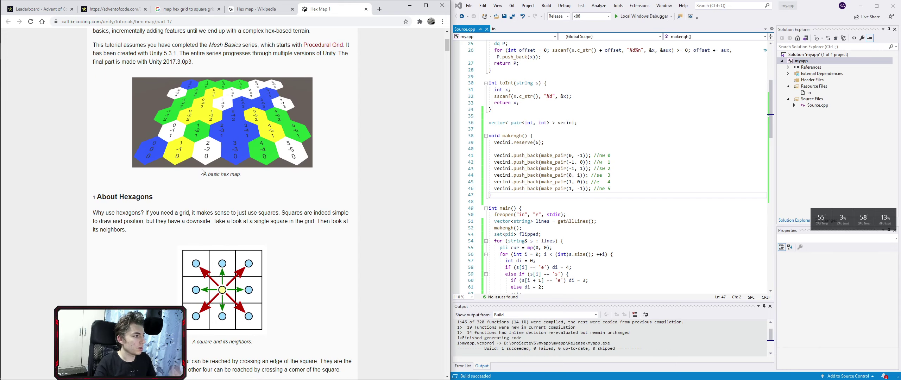
scroll(318, 219, "down", 2)
scroll(334, 245, "down", 2)
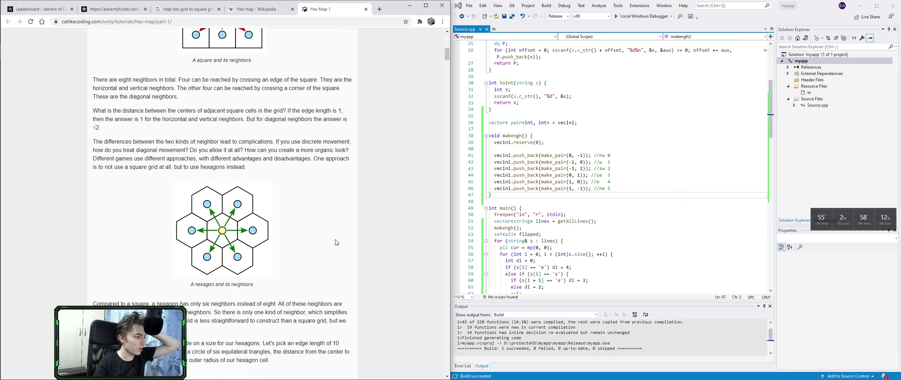
scroll(334, 244, "down", 1)
scroll(335, 245, "down", 3)
scroll(337, 248, "down", 3)
scroll(338, 250, "down", 3)
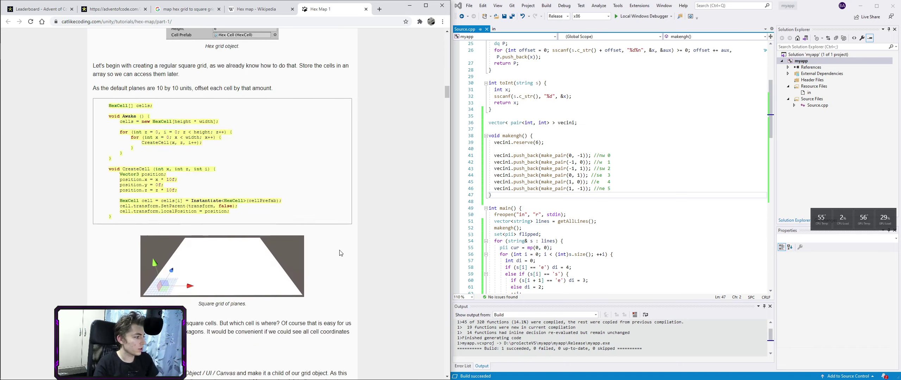
scroll(339, 255, "down", 2)
scroll(339, 255, "down", 1)
scroll(339, 255, "down", 3)
scroll(339, 254, "down", 3)
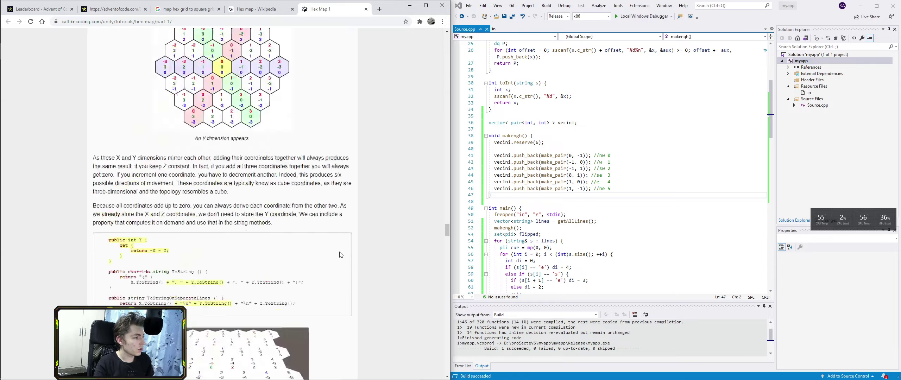
scroll(340, 256, "down", 3)
scroll(340, 255, "down", 3)
scroll(303, 257, "down", 3)
scroll(264, 261, "down", 3)
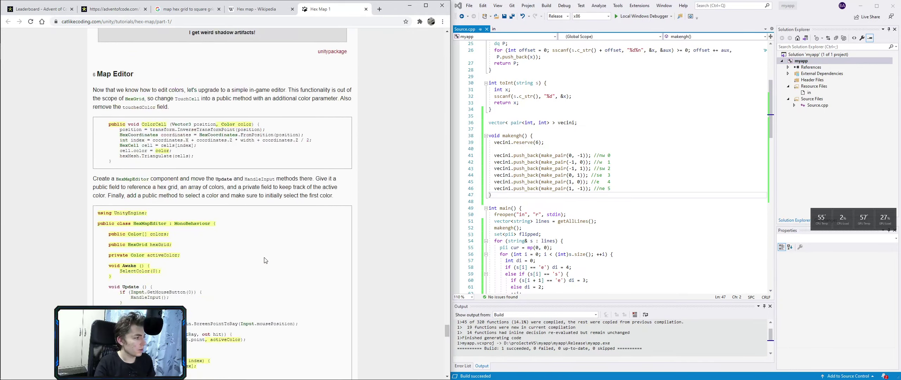
key("ctrl+w")
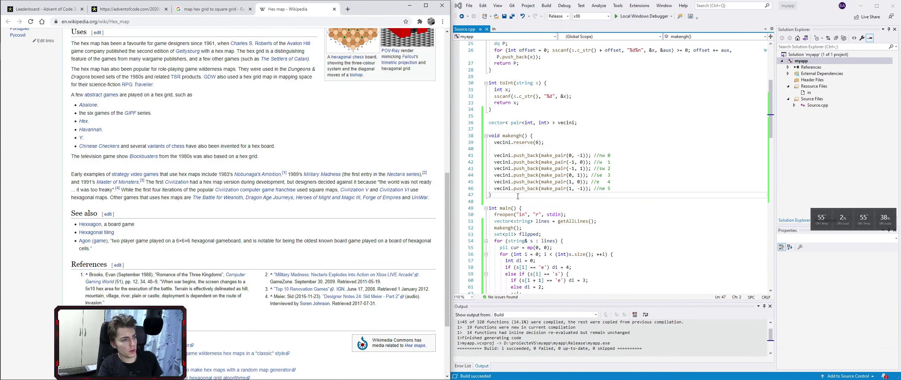
left_click_drag(518, 196, 493, 155)
left_click(614, 195)
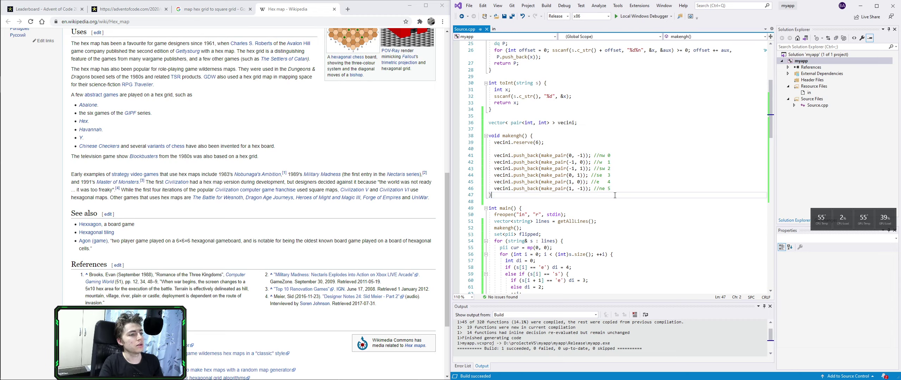
left_click_drag(614, 196, 493, 155)
left_click(564, 176)
Close the Wikipedia, search and duplicate Advent of Code tabs, leaving the leaderboard showing
key("ctrl+w")
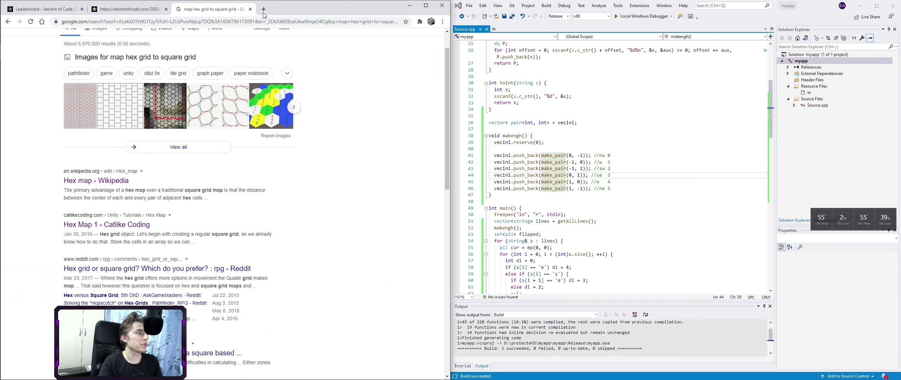
key("ctrl+w")
key("ctrl+shift+Tab")
middle_click(124, 10)
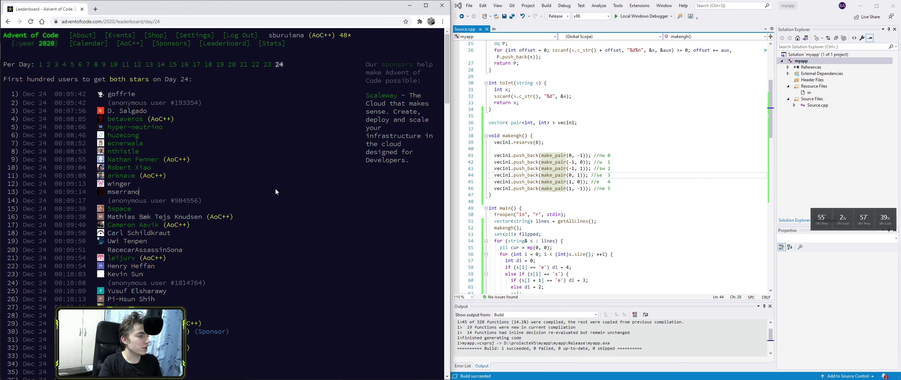